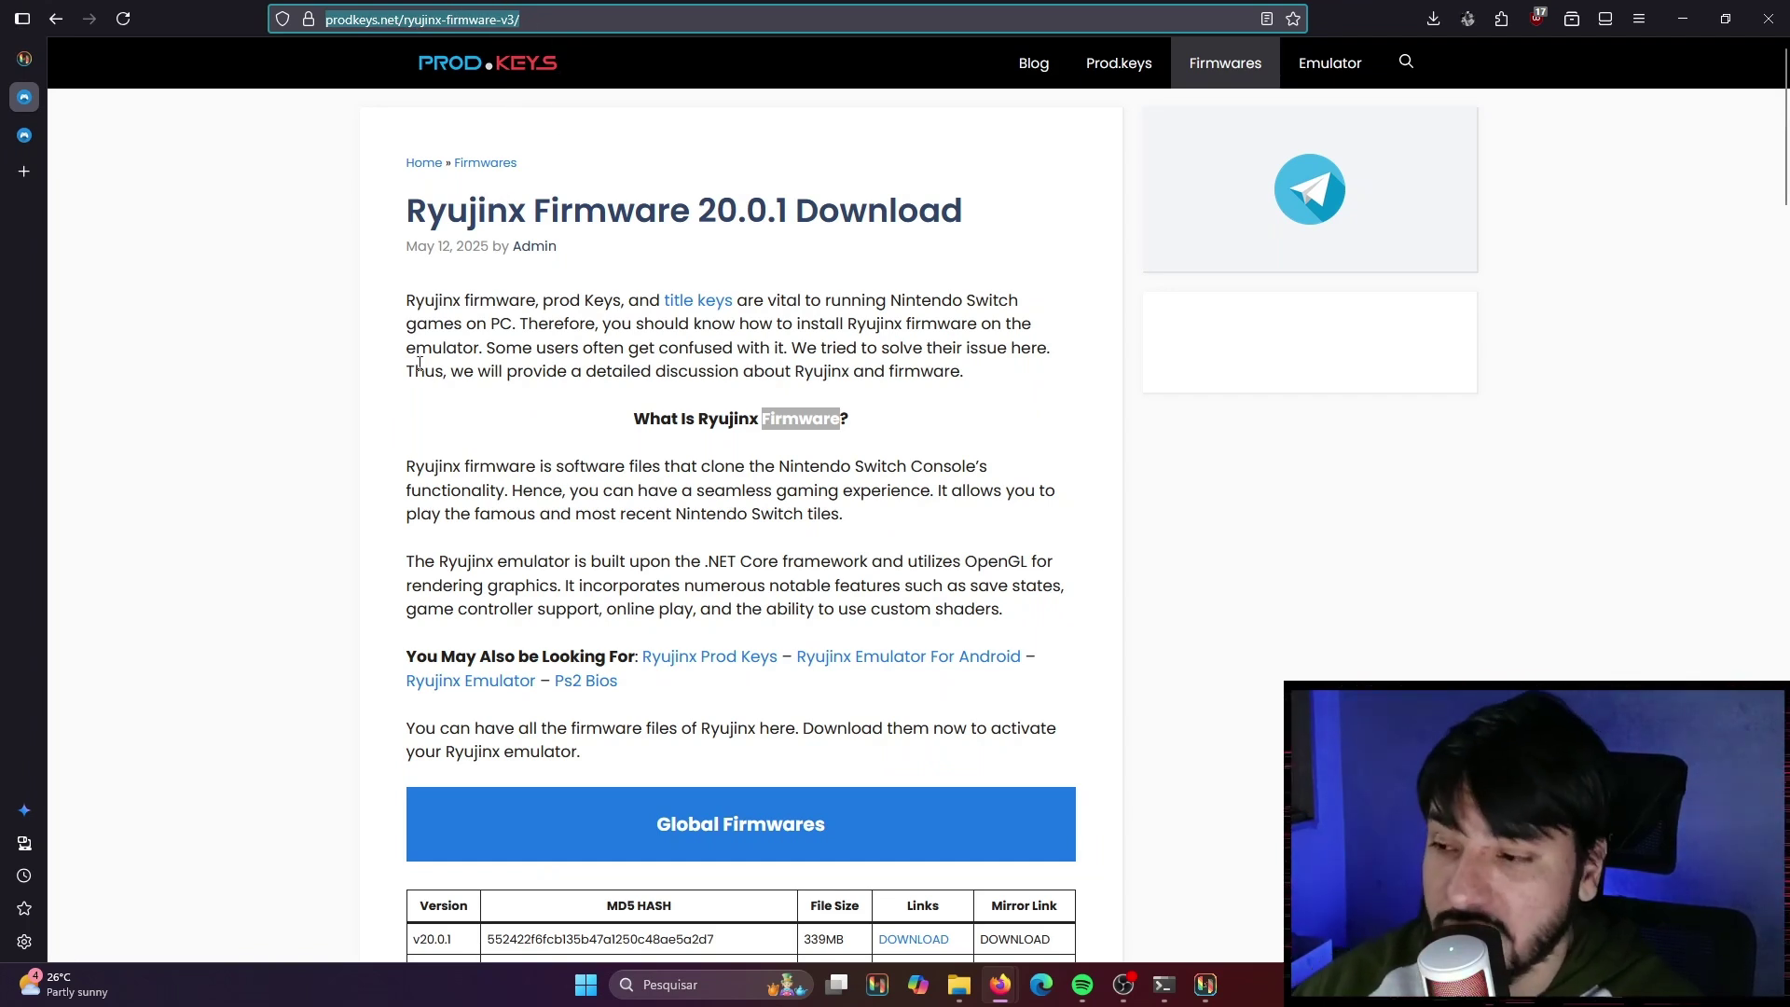
- Start downloading global firmware v20.0.1 from its main link in the Global Firmwares table
{"action": "scroll", "coordinate": [584, 589], "scroll_direction": "down", "scroll_amount": 4}
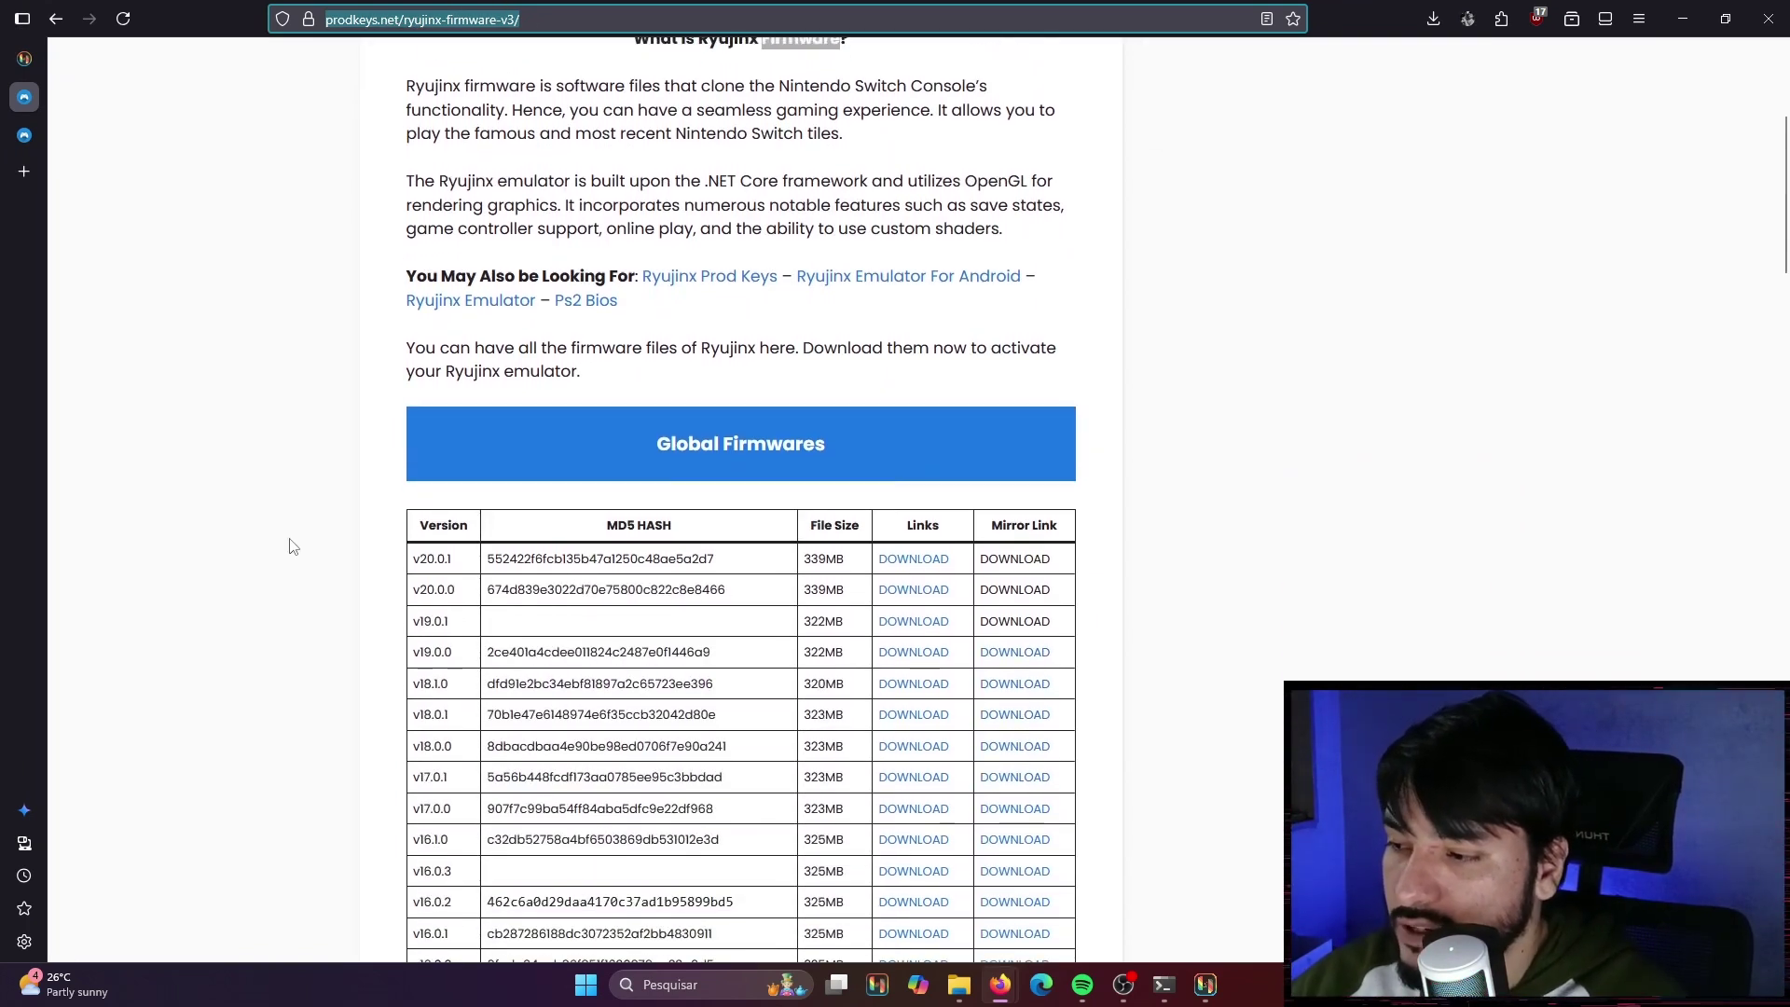
{"action": "left_click", "coordinate": [593, 555]}
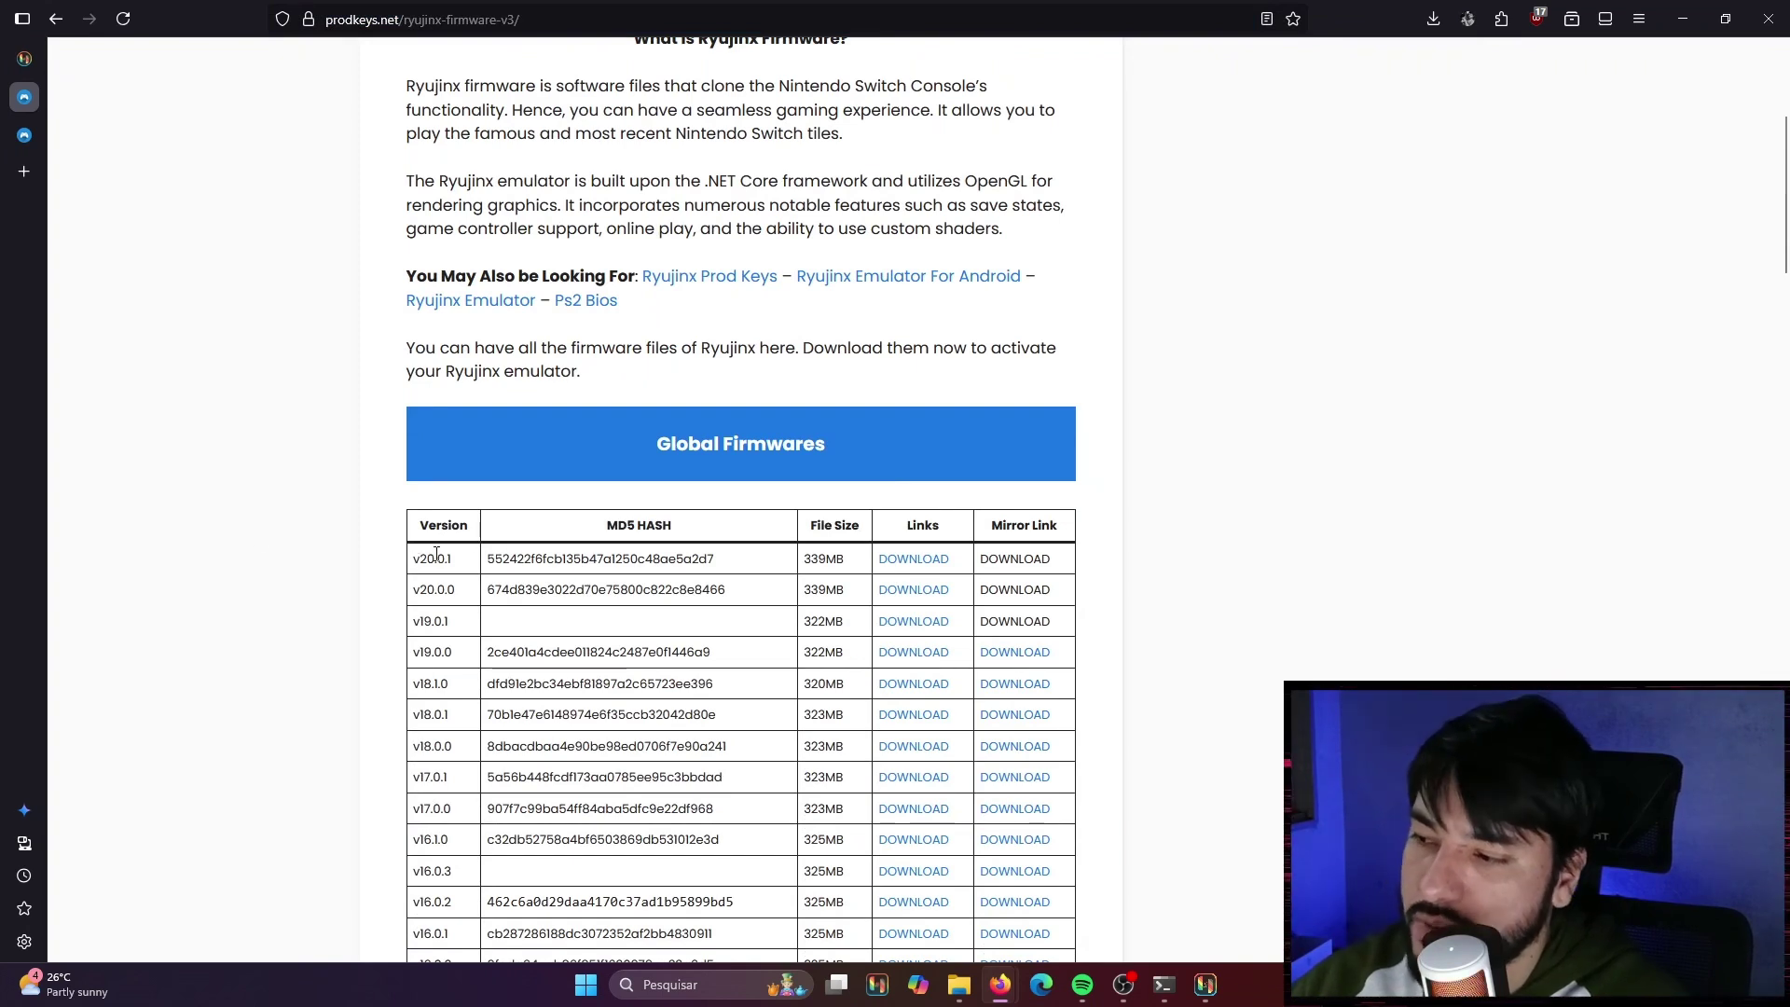
{"action": "left_click_drag", "start_coordinate": [412, 558], "coordinate": [453, 559]}
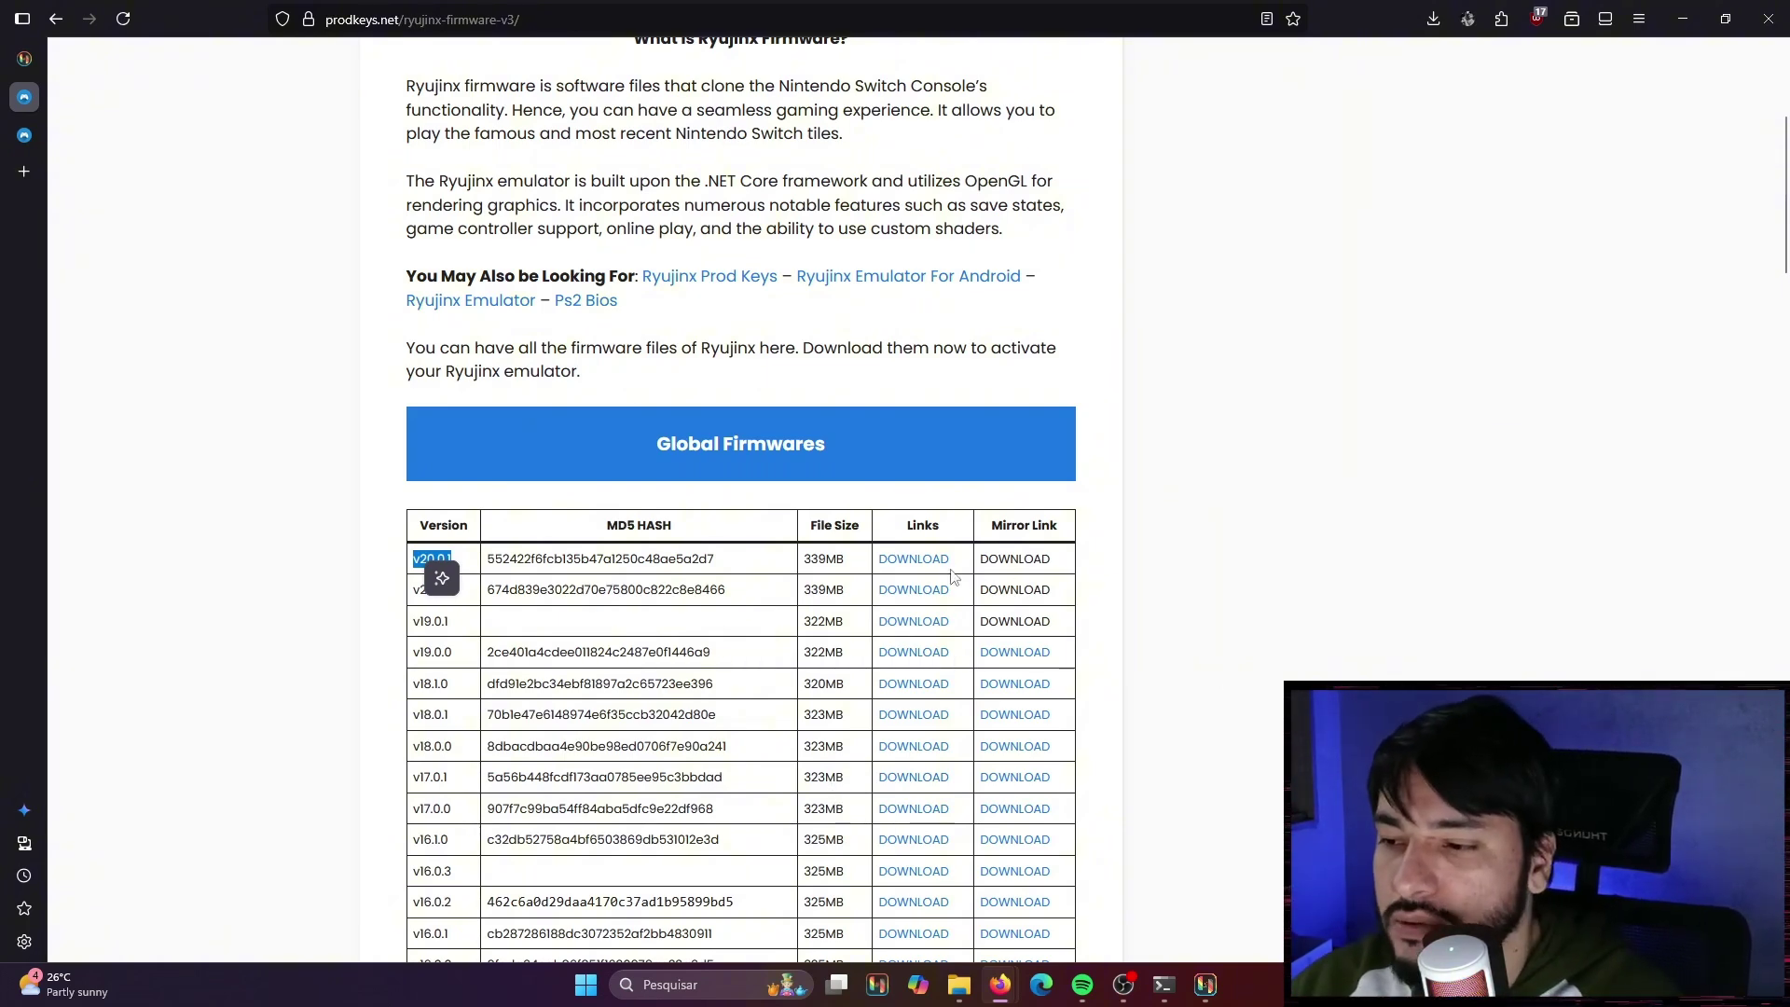
{"action": "left_click", "coordinate": [915, 560]}
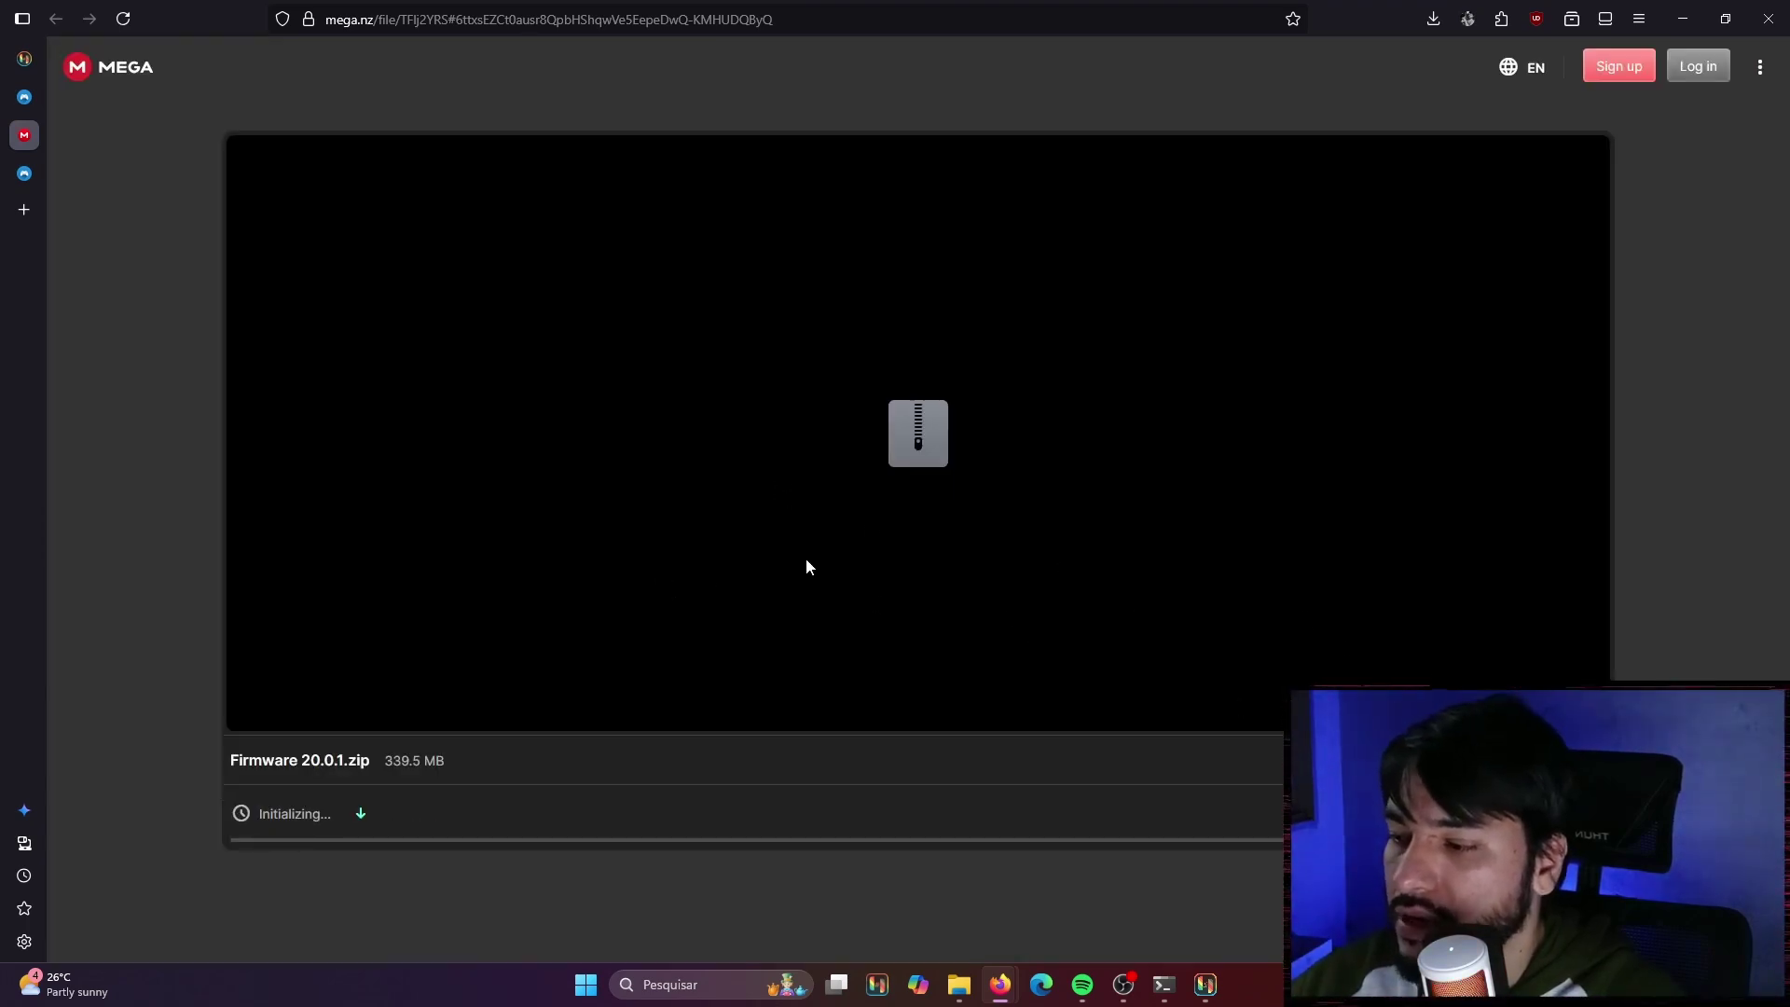
- Request the V20.0.1 keys download on the Ryujinx prod keys page and save Firmware 20.0.1.zip in the Nintendo Switch folder
{"action": "left_click", "coordinate": [77, 182]}
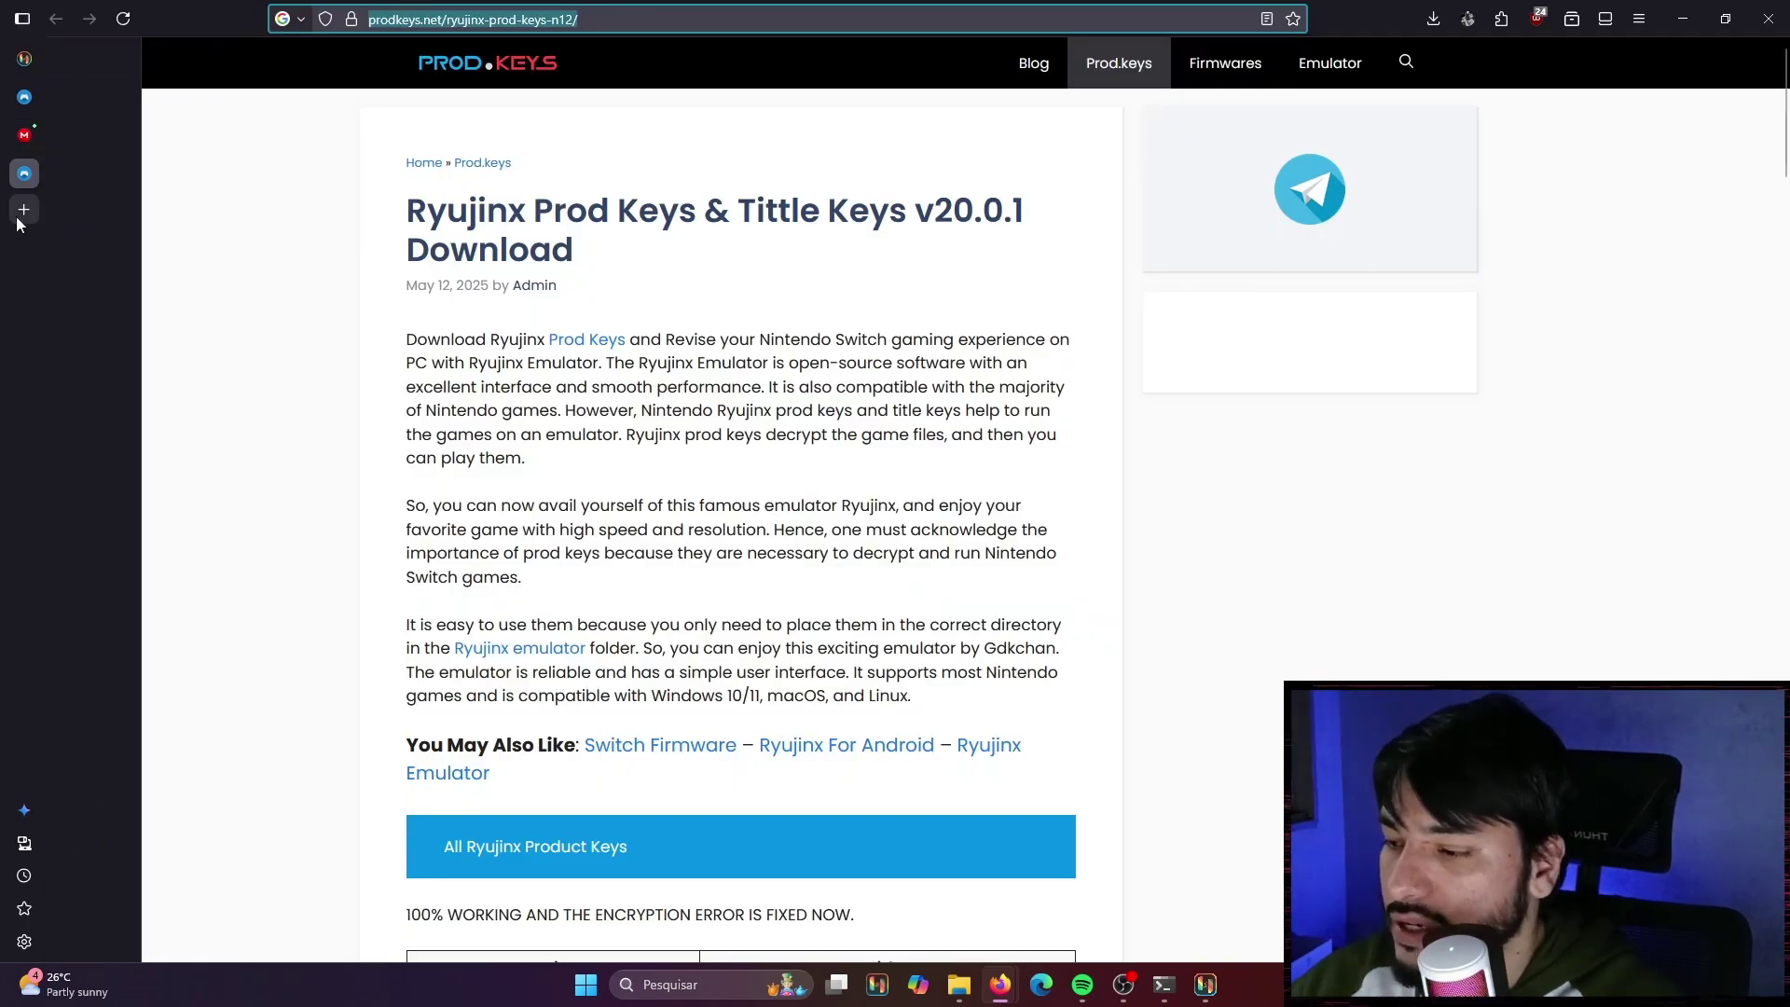
{"action": "scroll", "coordinate": [586, 376], "scroll_direction": "down", "scroll_amount": 3}
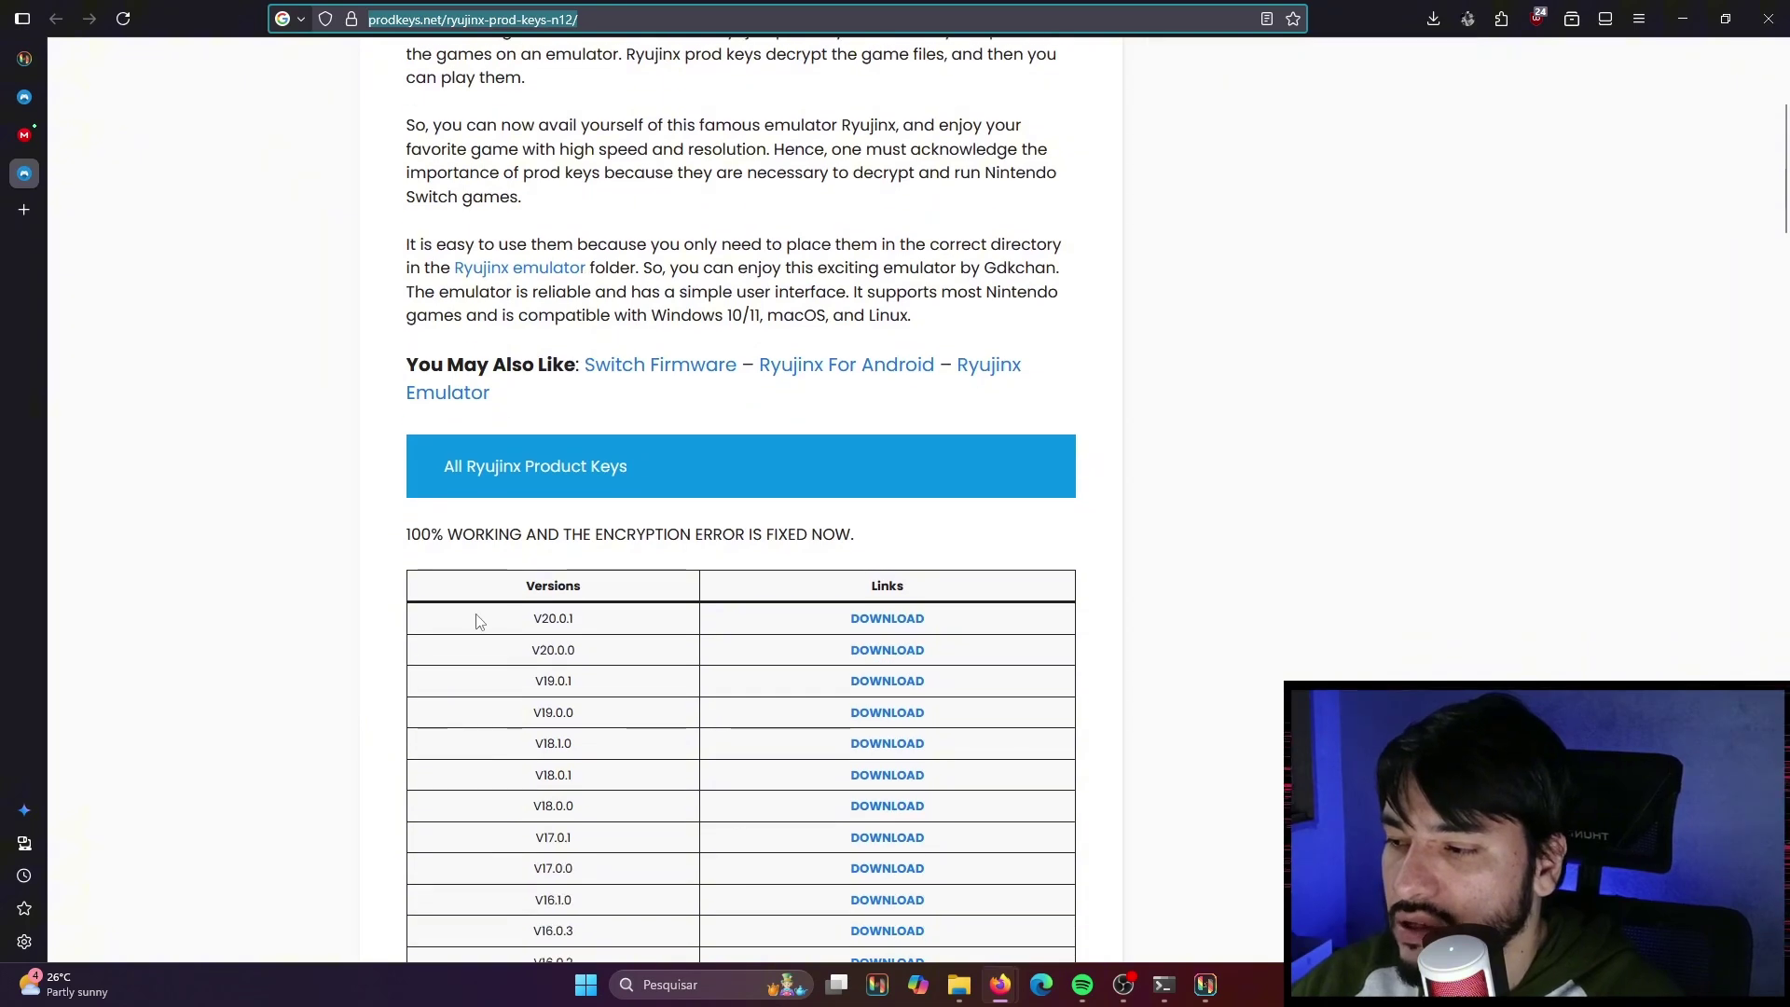
{"action": "scroll", "coordinate": [658, 554], "scroll_direction": "up", "scroll_amount": 5}
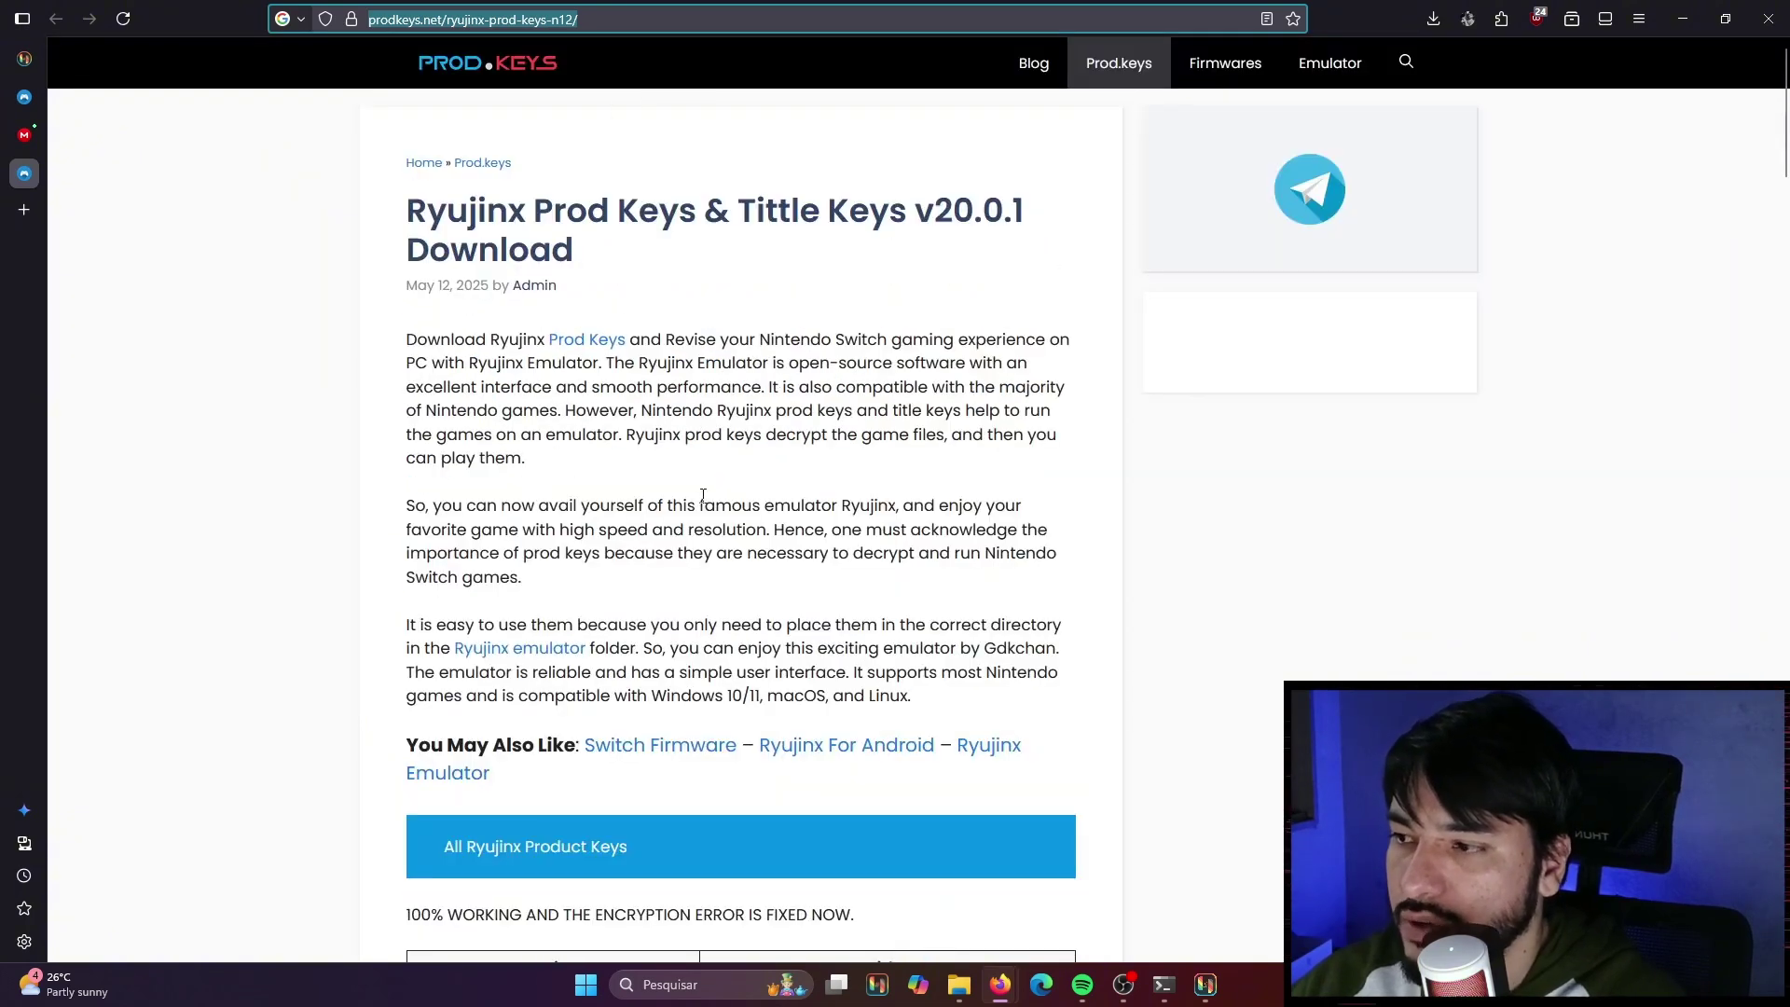
{"action": "scroll", "coordinate": [625, 540], "scroll_direction": "down", "scroll_amount": 4}
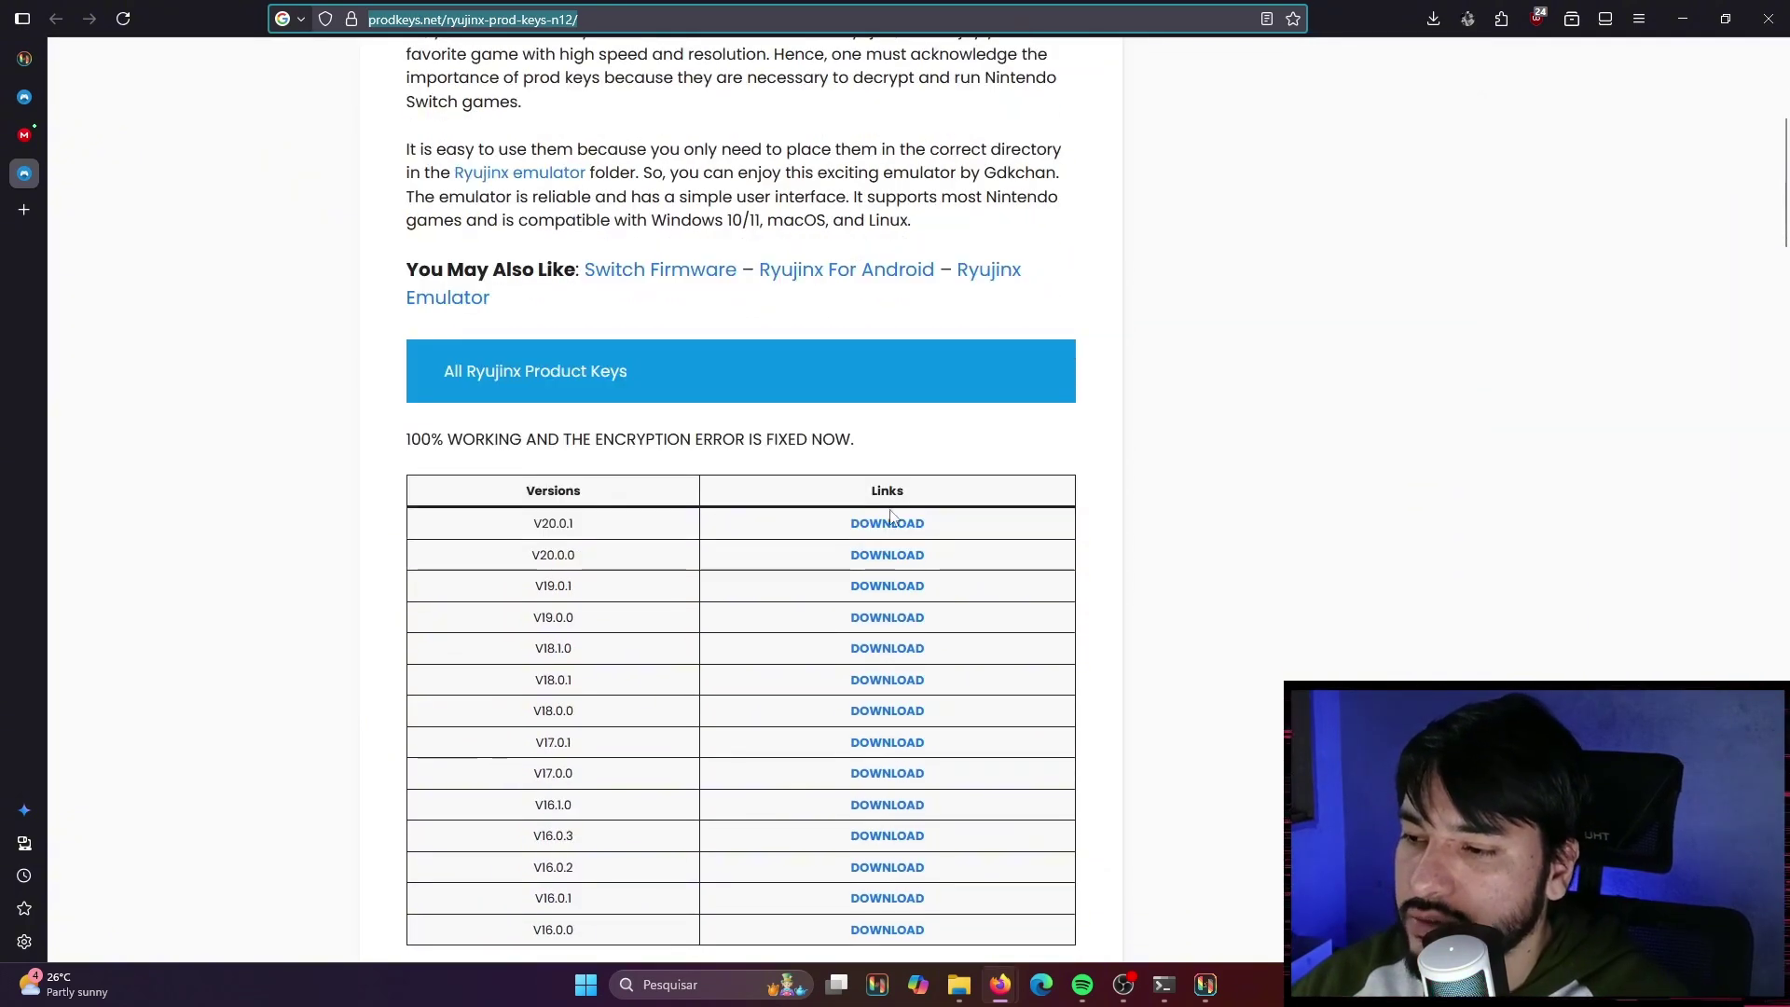
{"action": "left_click", "coordinate": [548, 519]}
{"action": "double_click", "coordinate": [548, 518]}
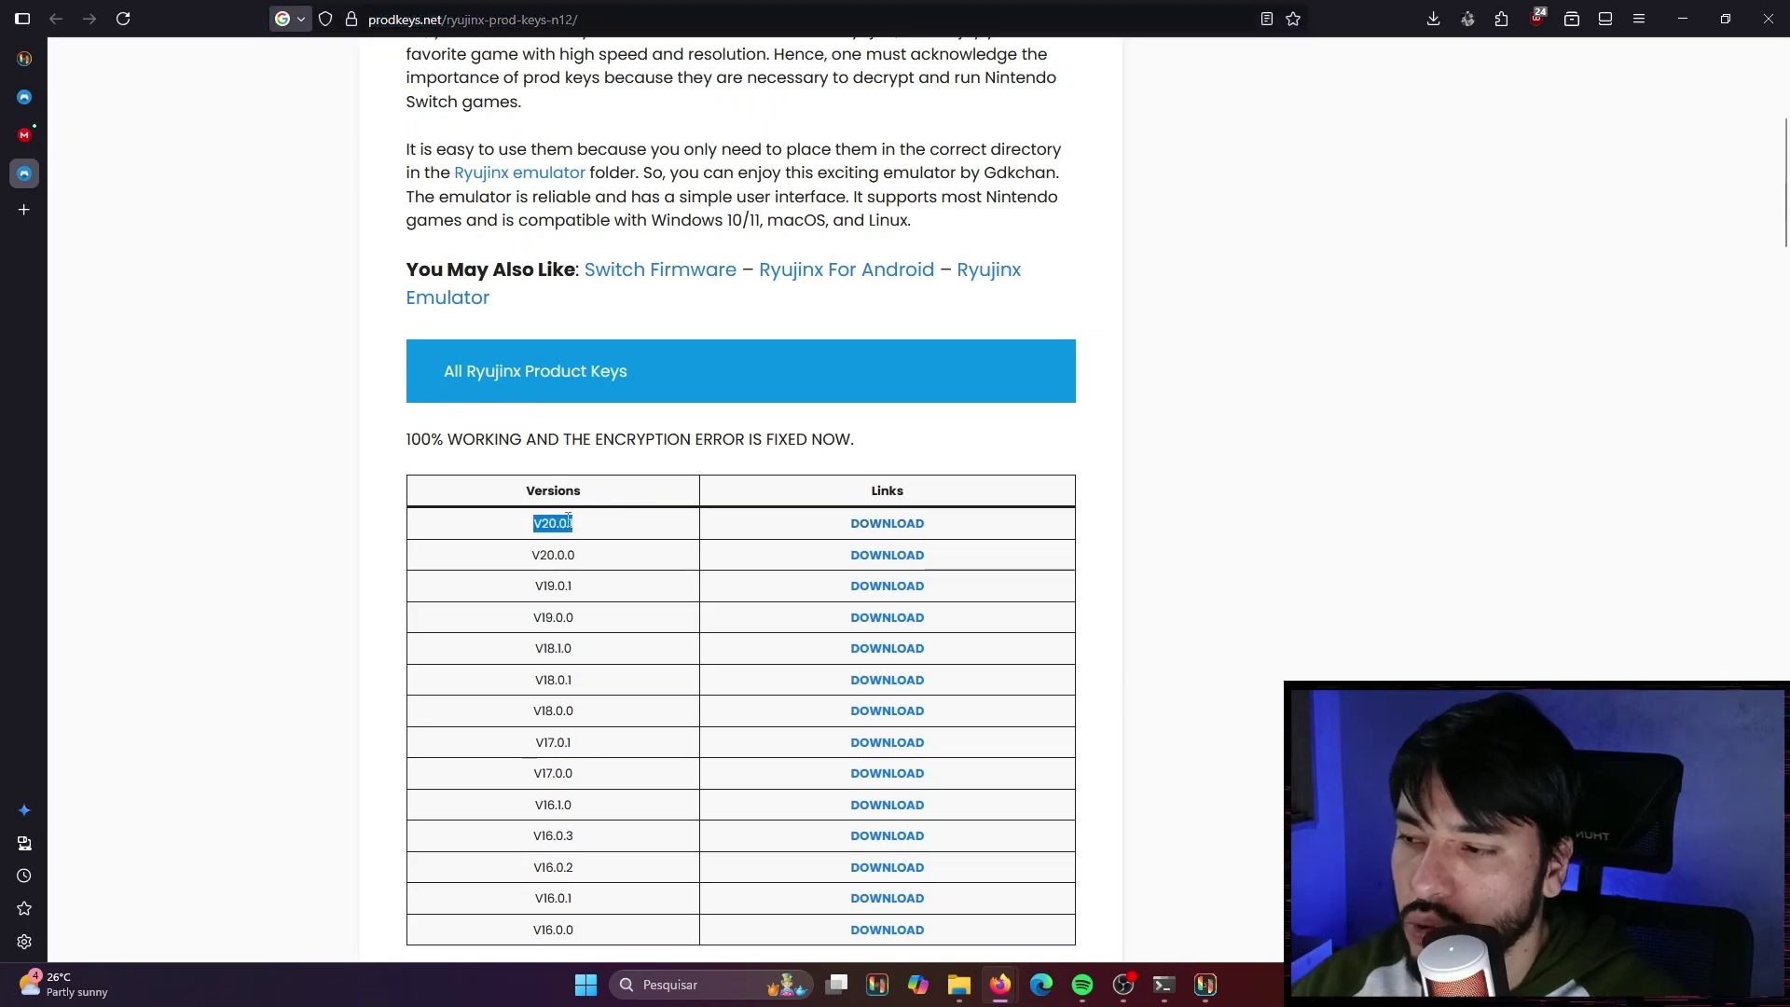
{"action": "left_click", "coordinate": [909, 527]}
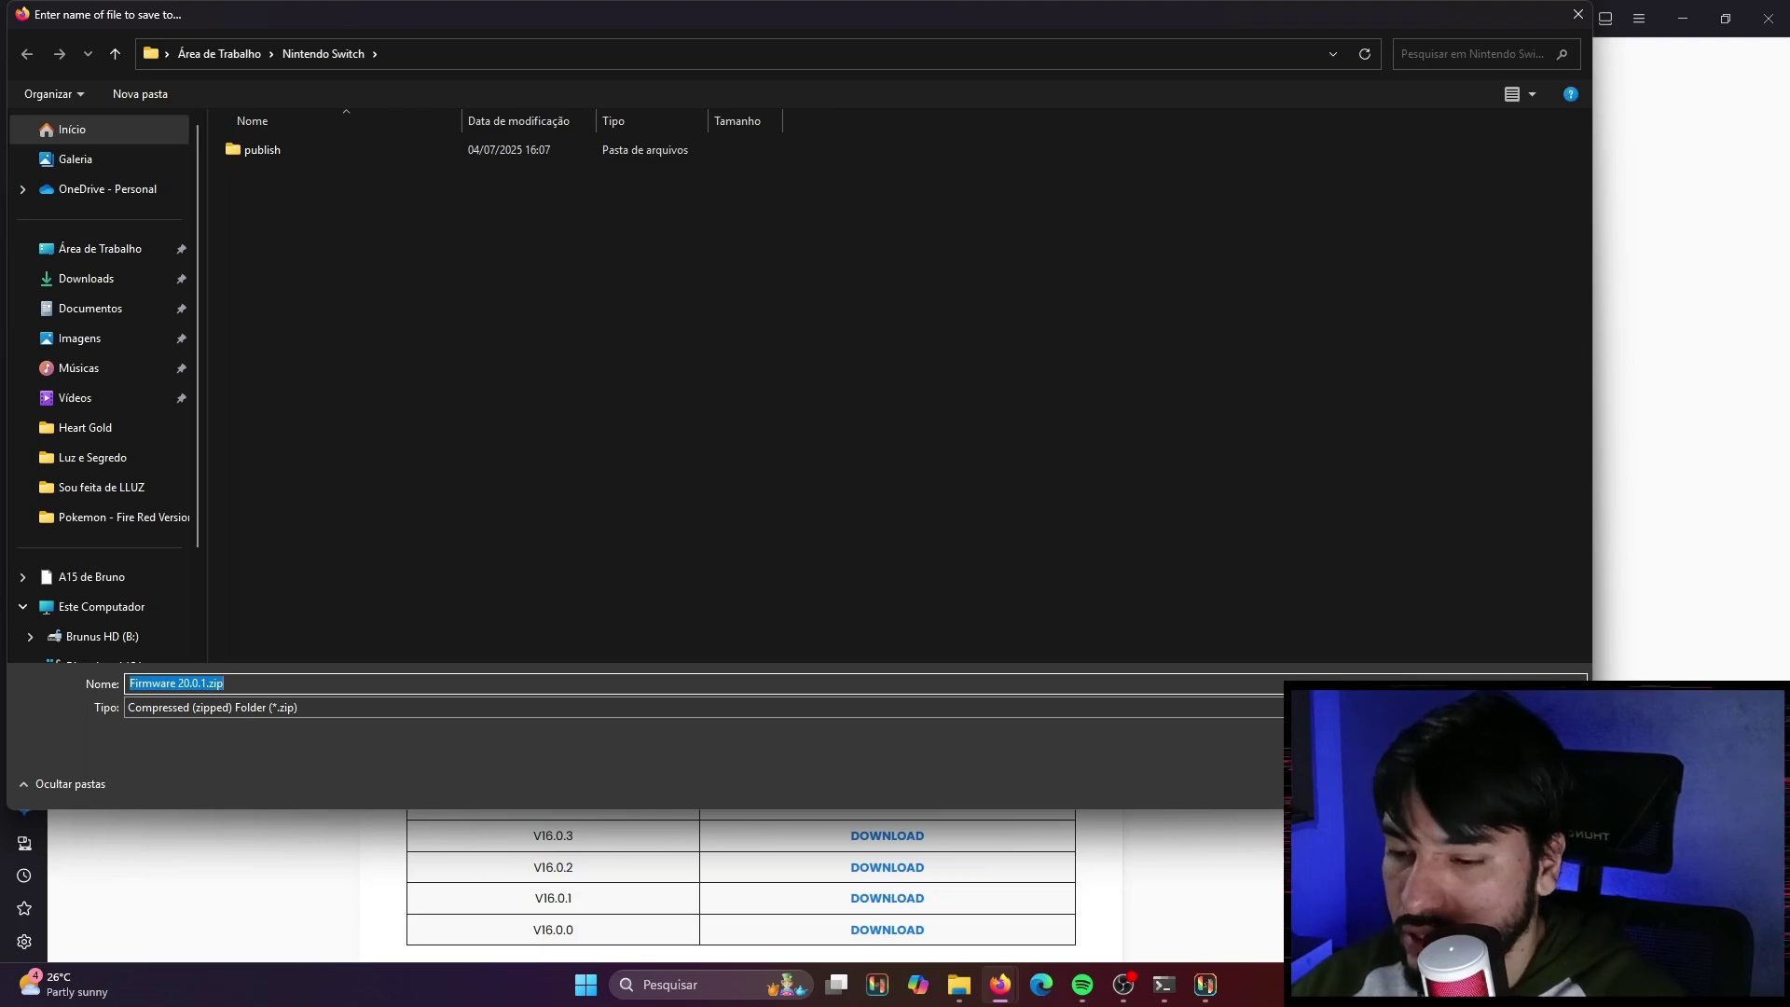
{"action": "key", "text": "Return"}
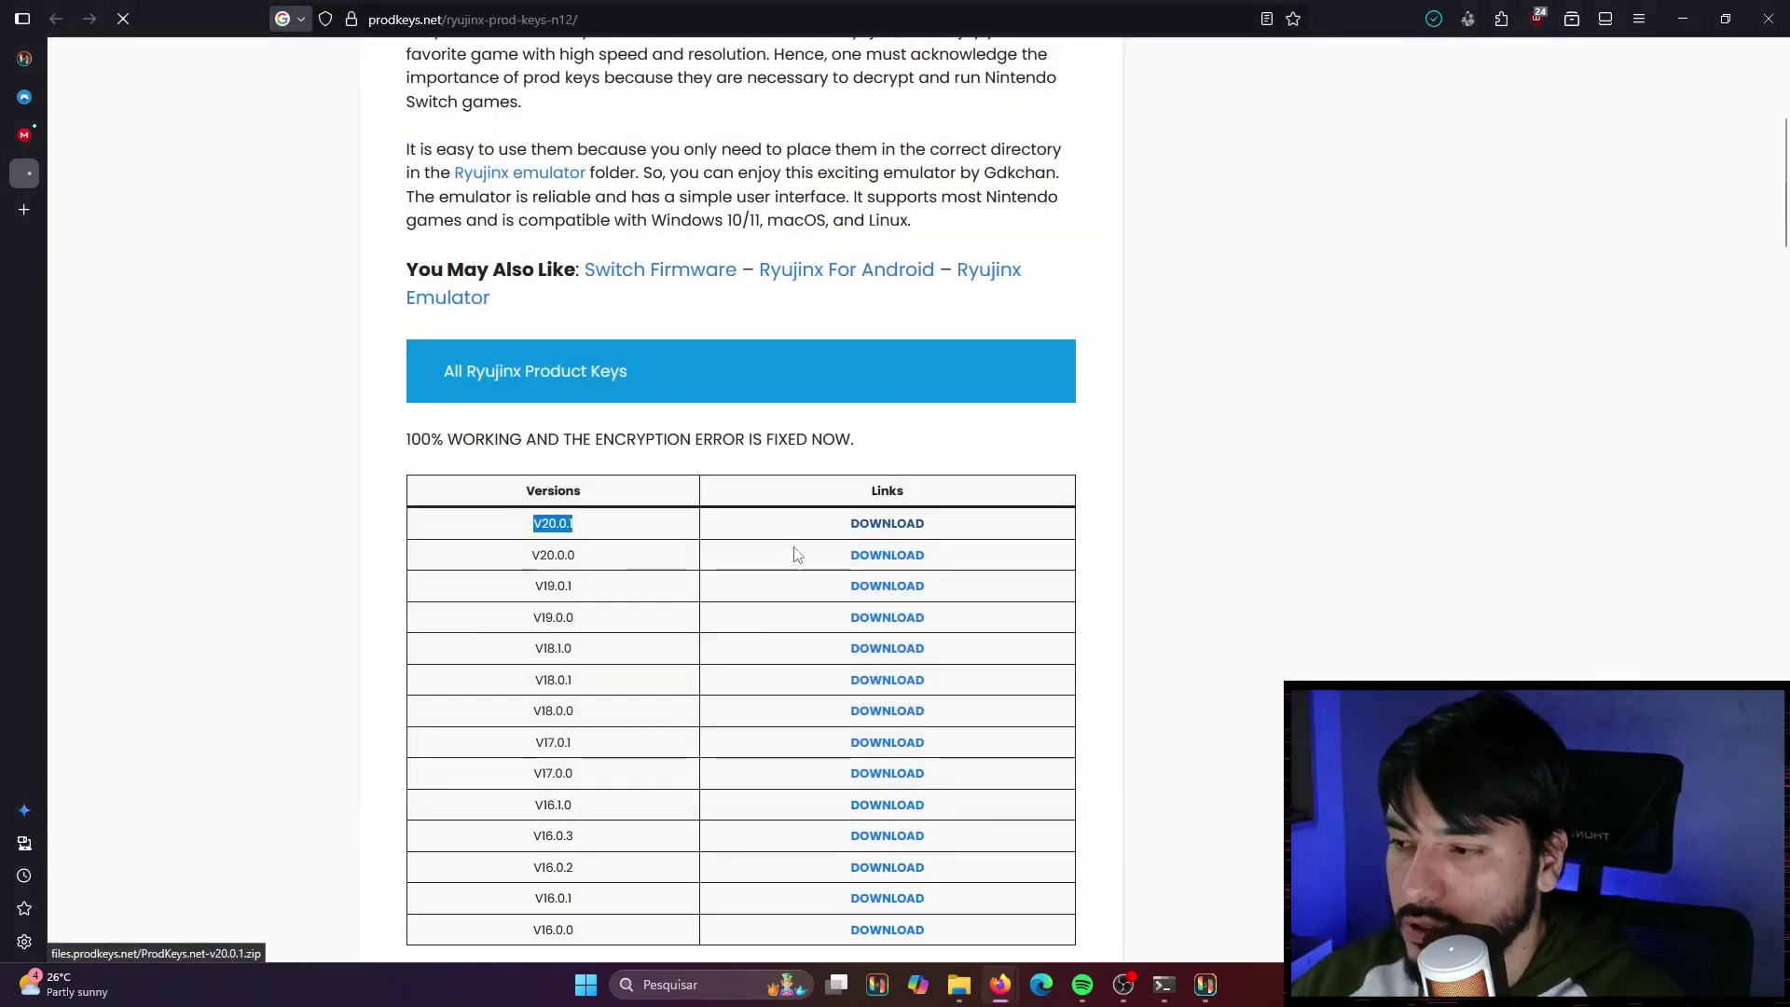
- Save ProdKeys.net-v20.0.1.zip in the Nintendo Switch folder on the desktop
{"action": "left_click", "coordinate": [886, 523]}
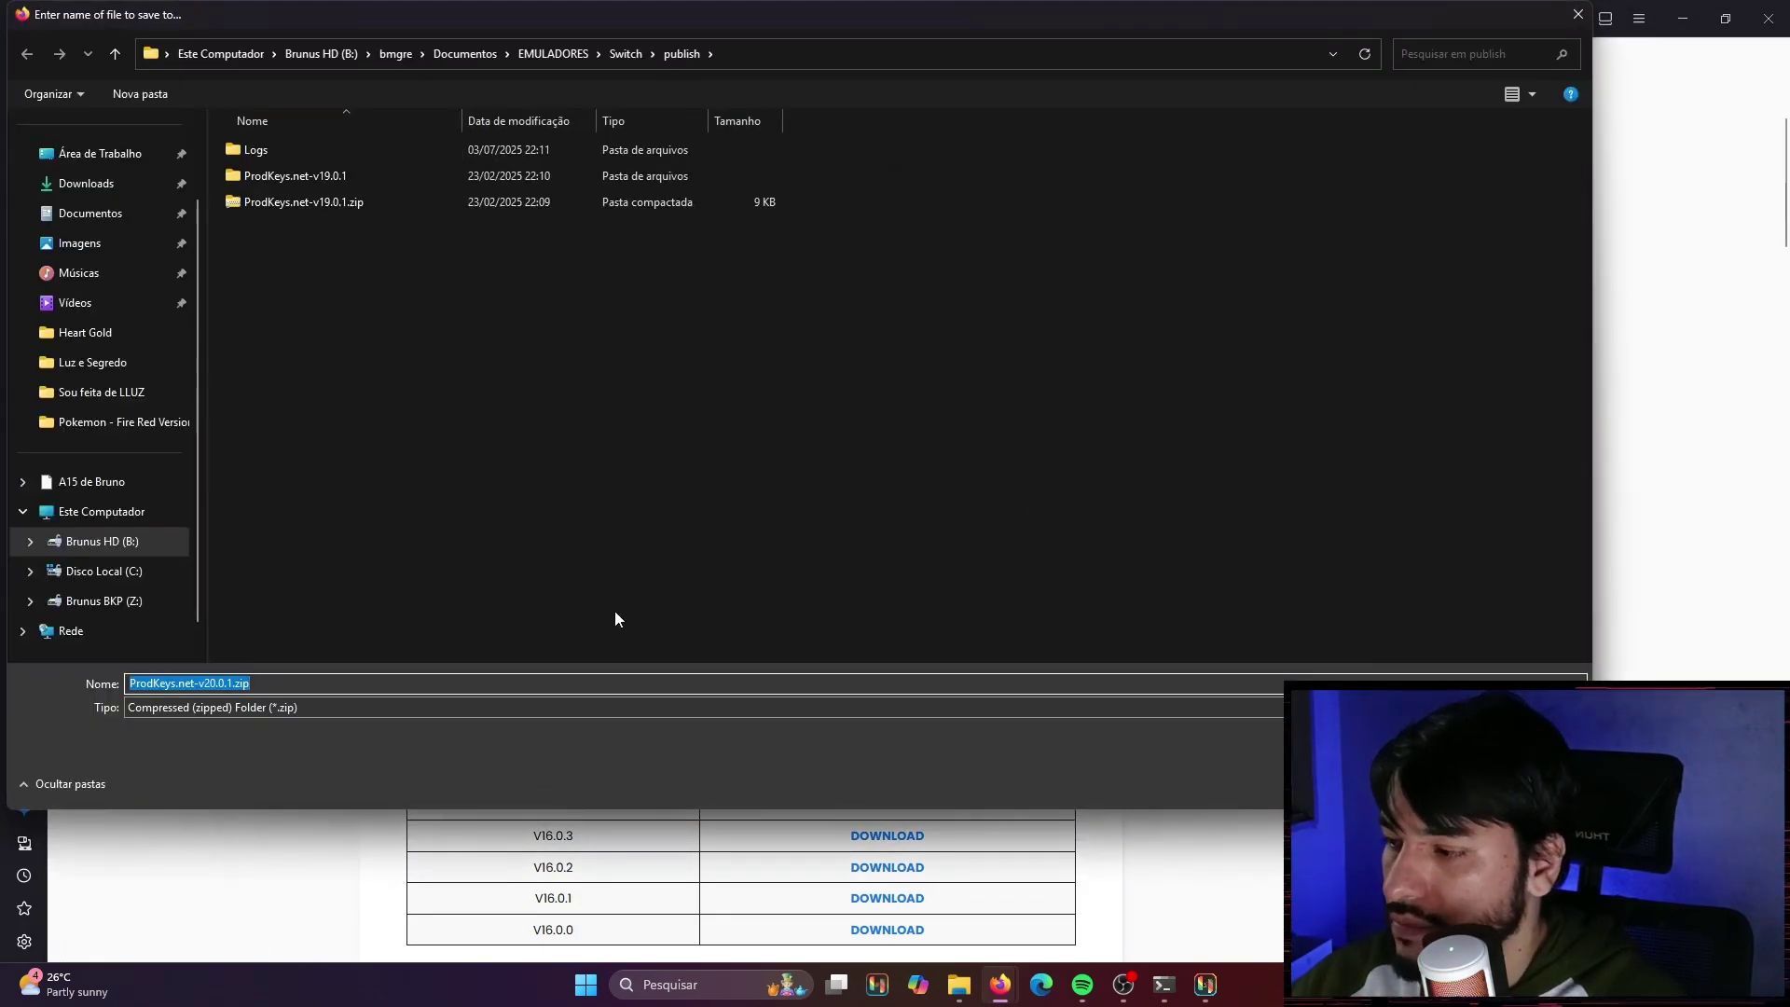
{"action": "left_click", "coordinate": [98, 184]}
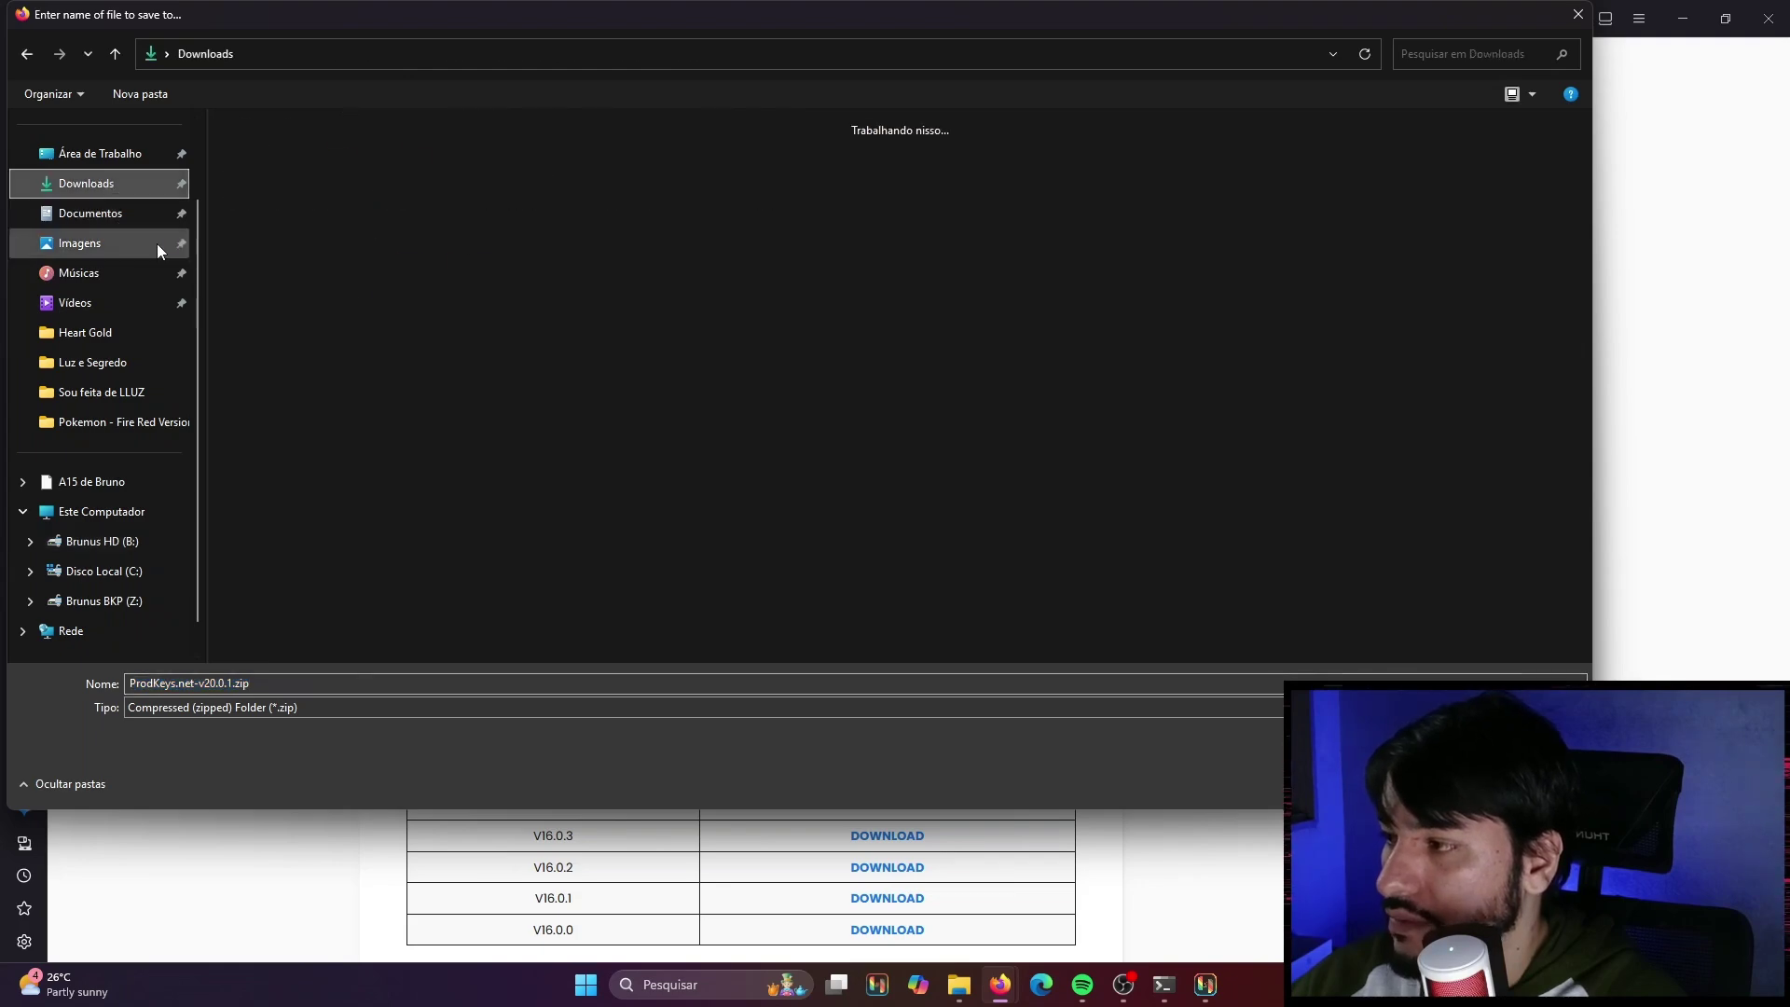
{"action": "left_click", "coordinate": [100, 154]}
{"action": "double_click", "coordinate": [256, 173]}
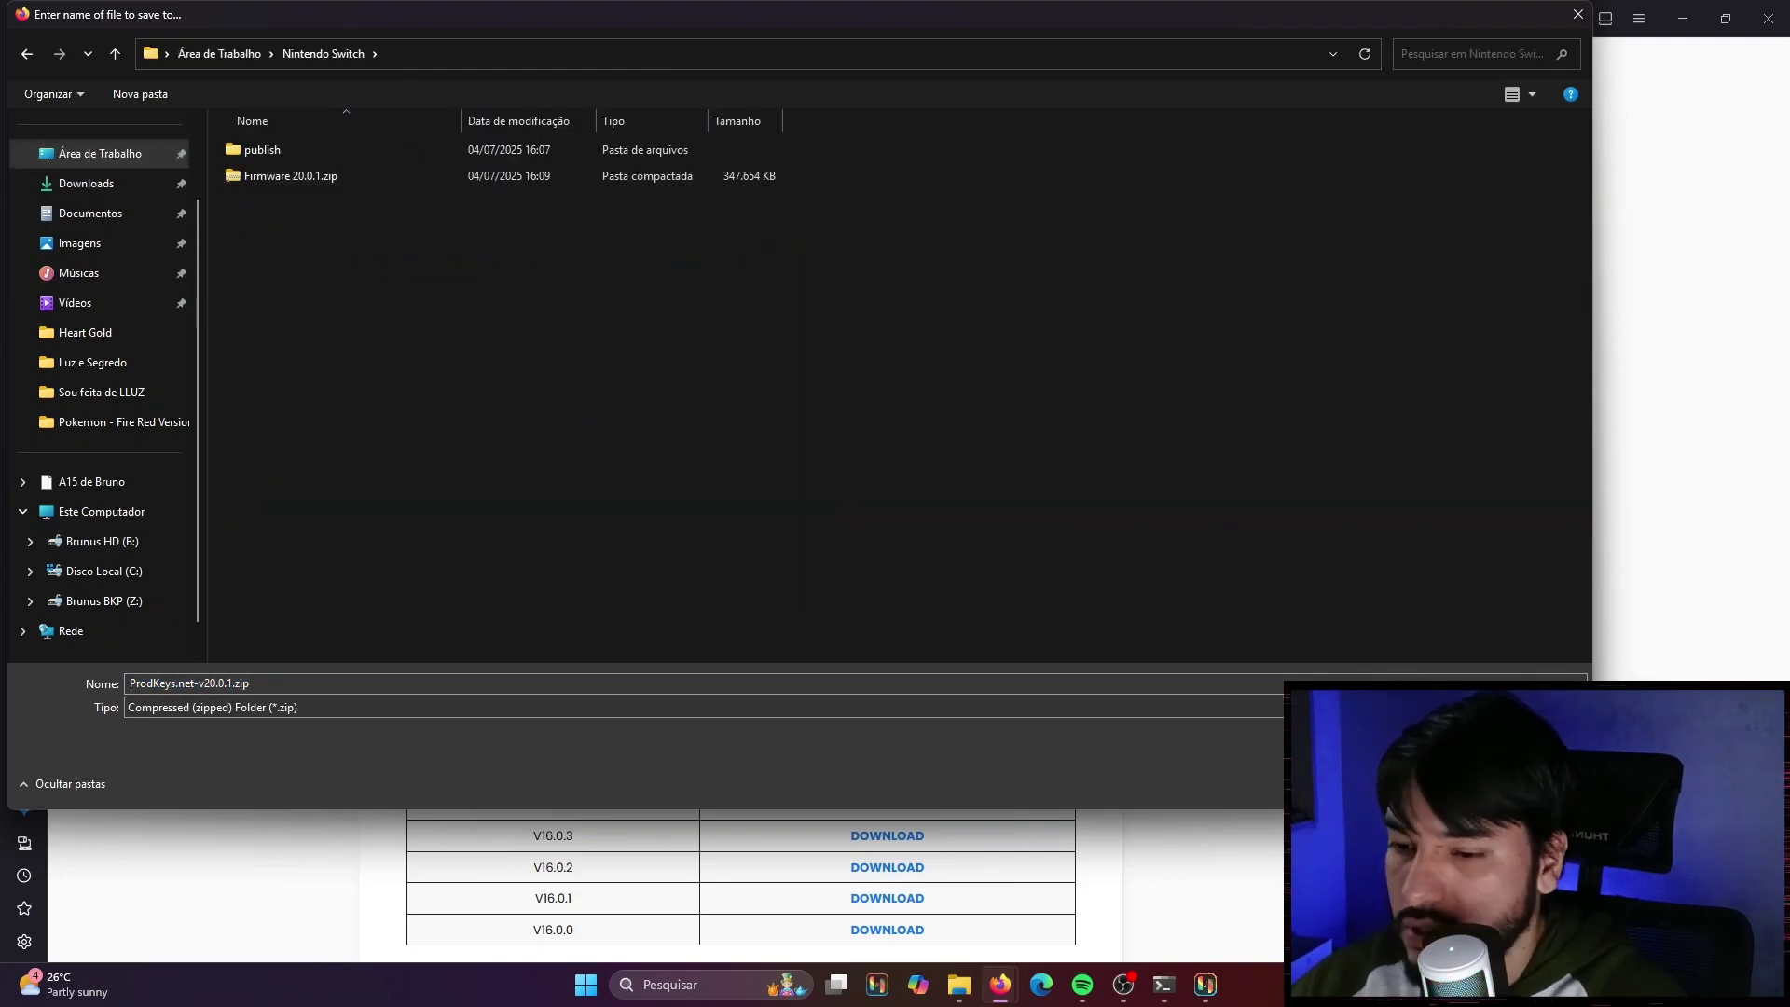
{"action": "key", "text": "Return"}
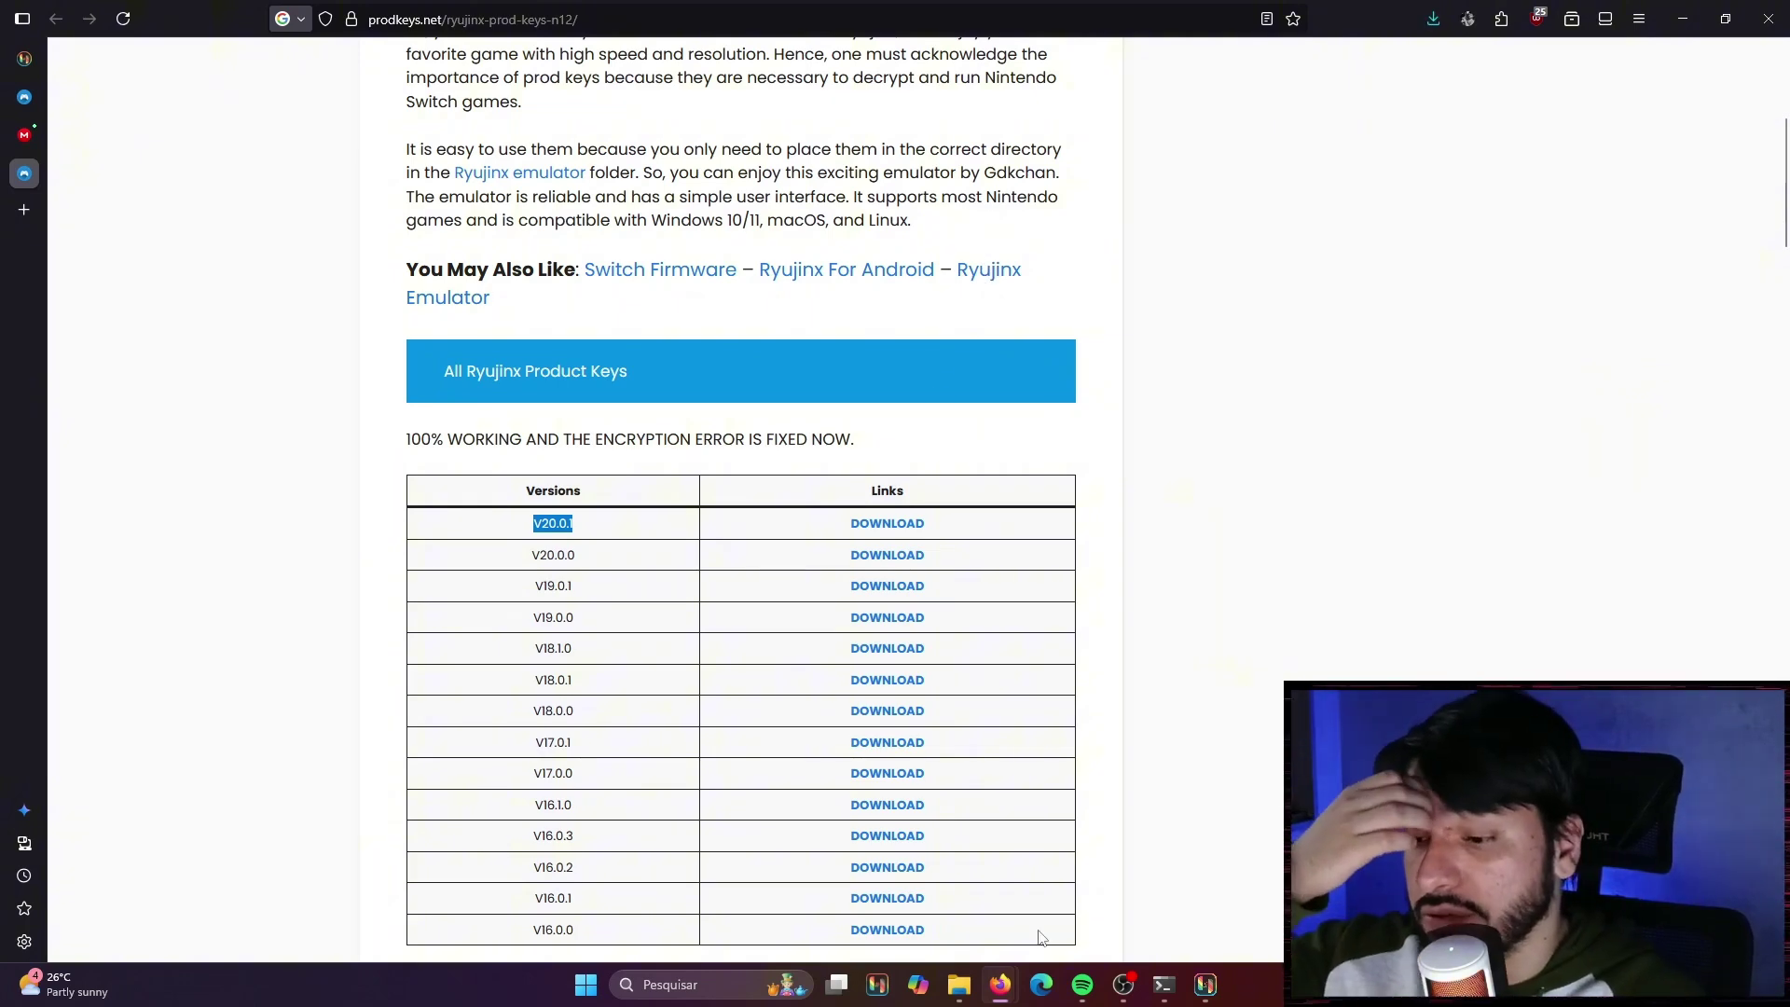
- Switch to File Explorer and use WinRAR to extract ProdKeys.net-v20.0.1.zip from the desktop's Nintendo Switch folder into its own subfolder
{"action": "left_click", "coordinate": [1206, 984]}
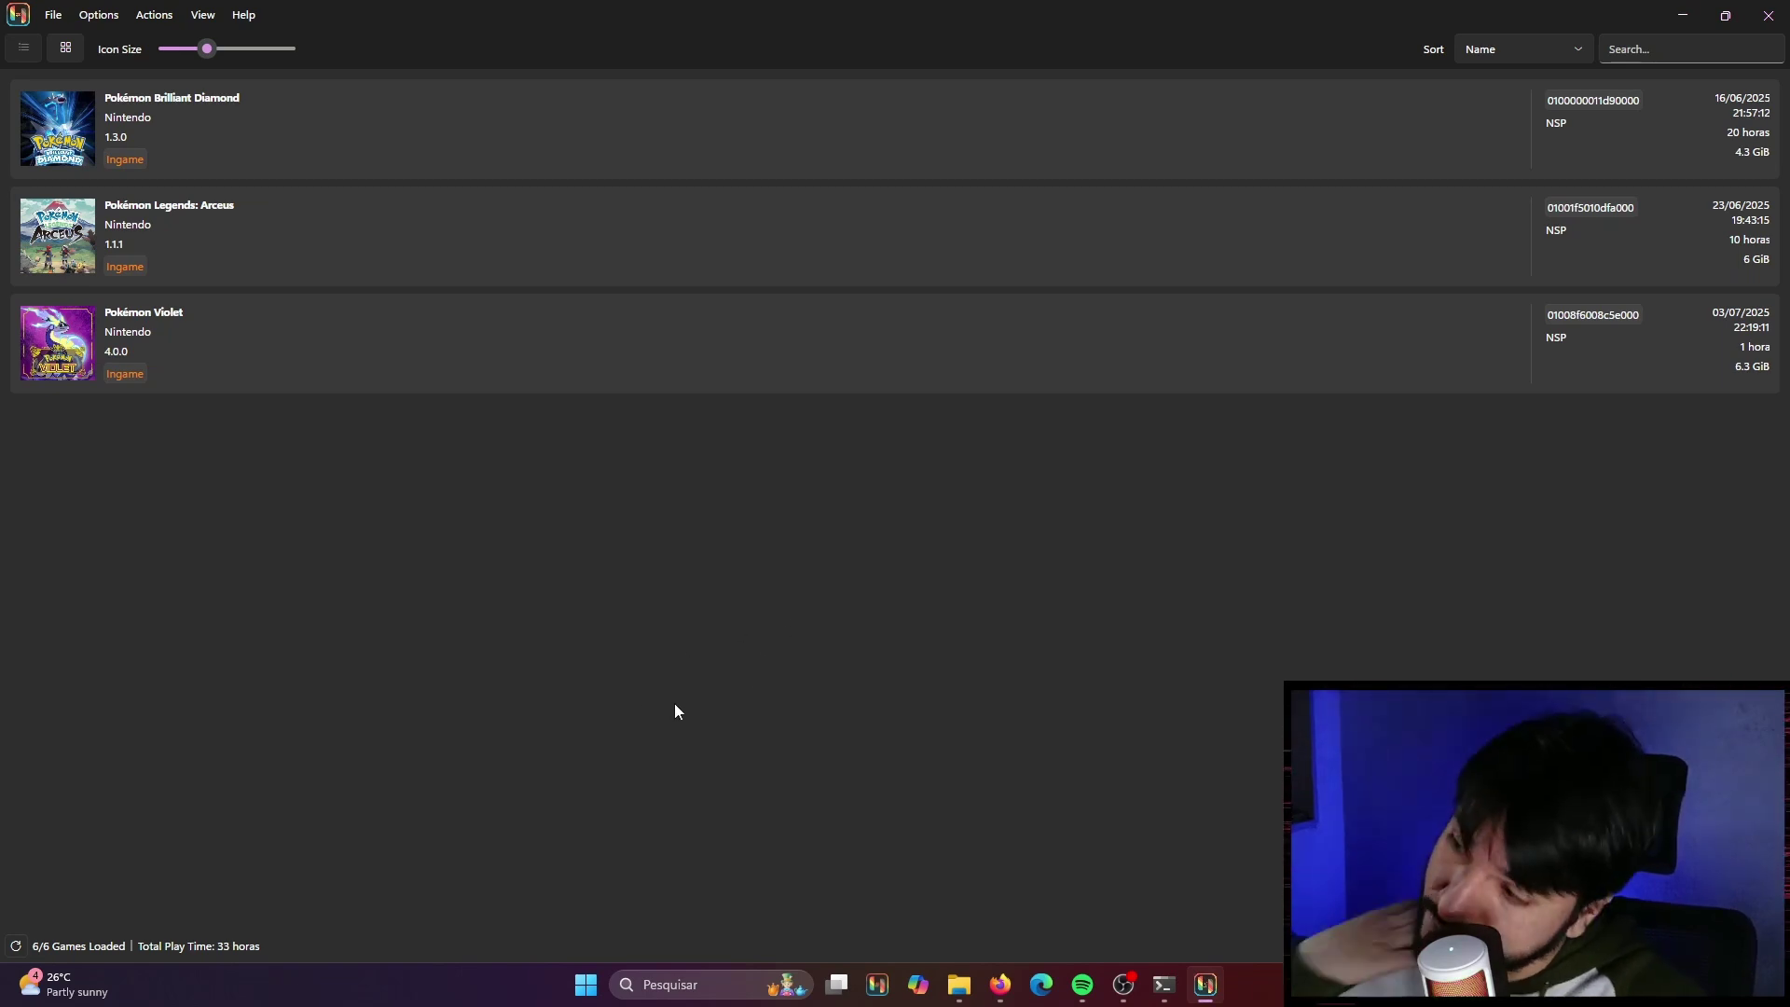
{"action": "left_click", "coordinate": [958, 987]}
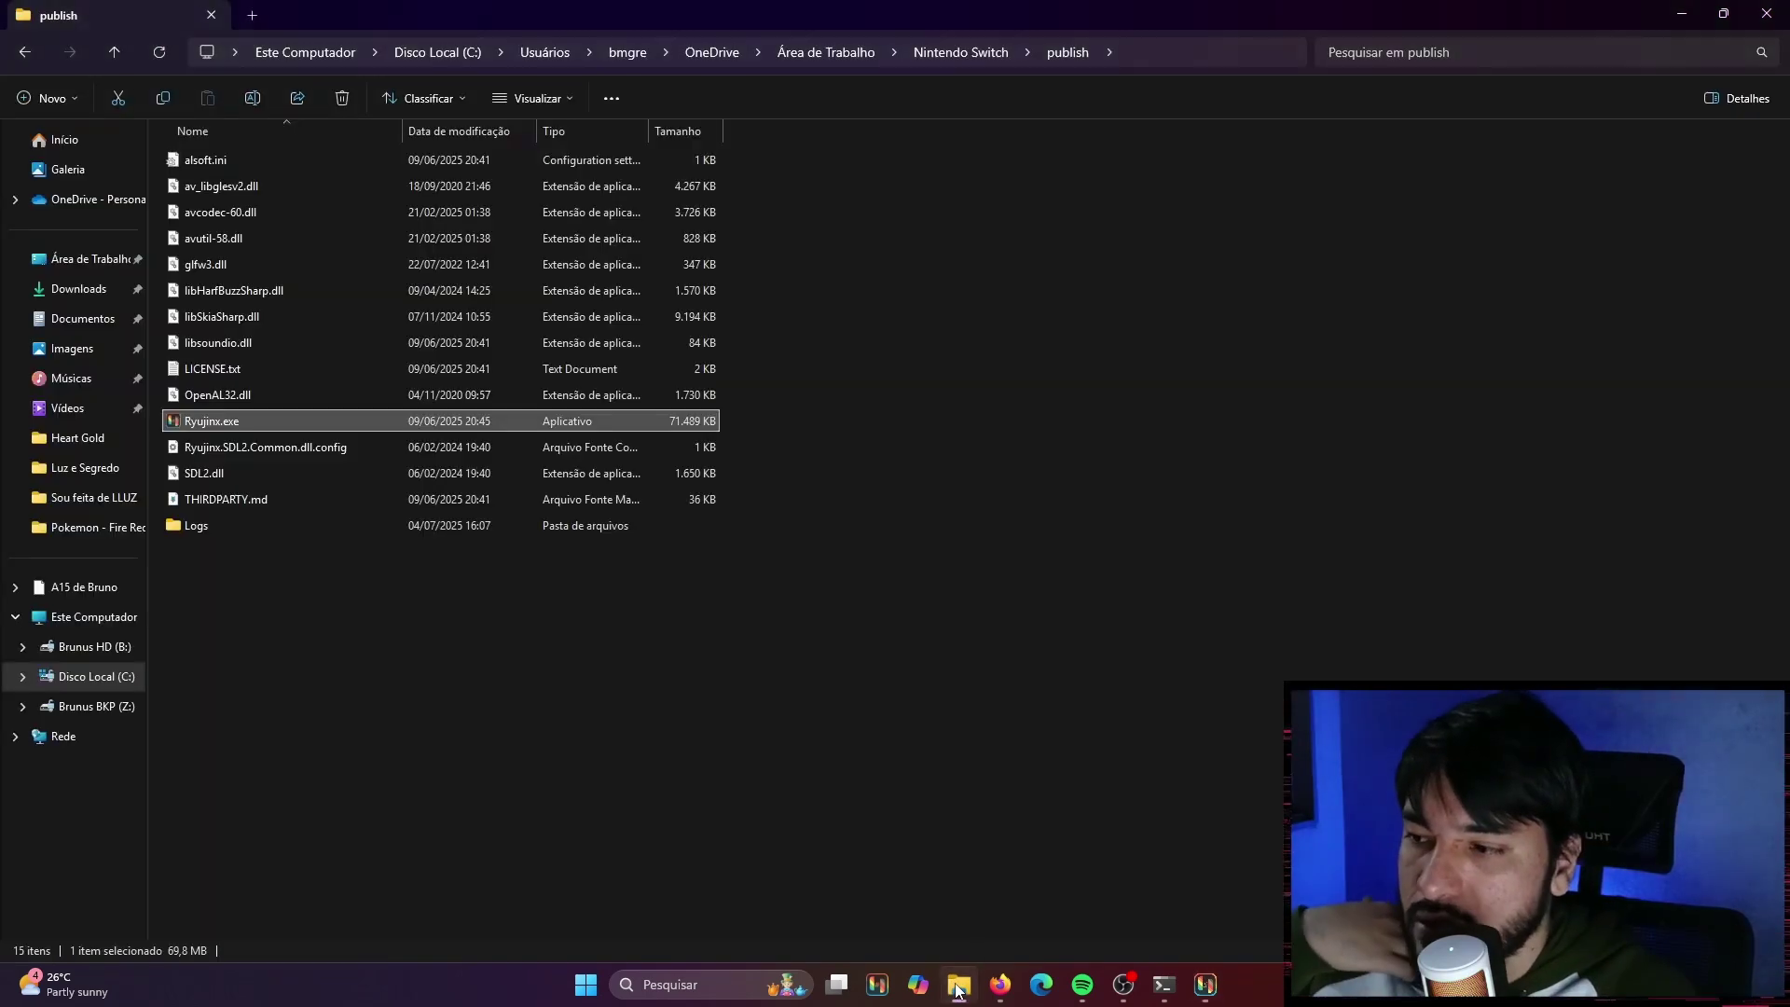
{"action": "left_click", "coordinate": [75, 260]}
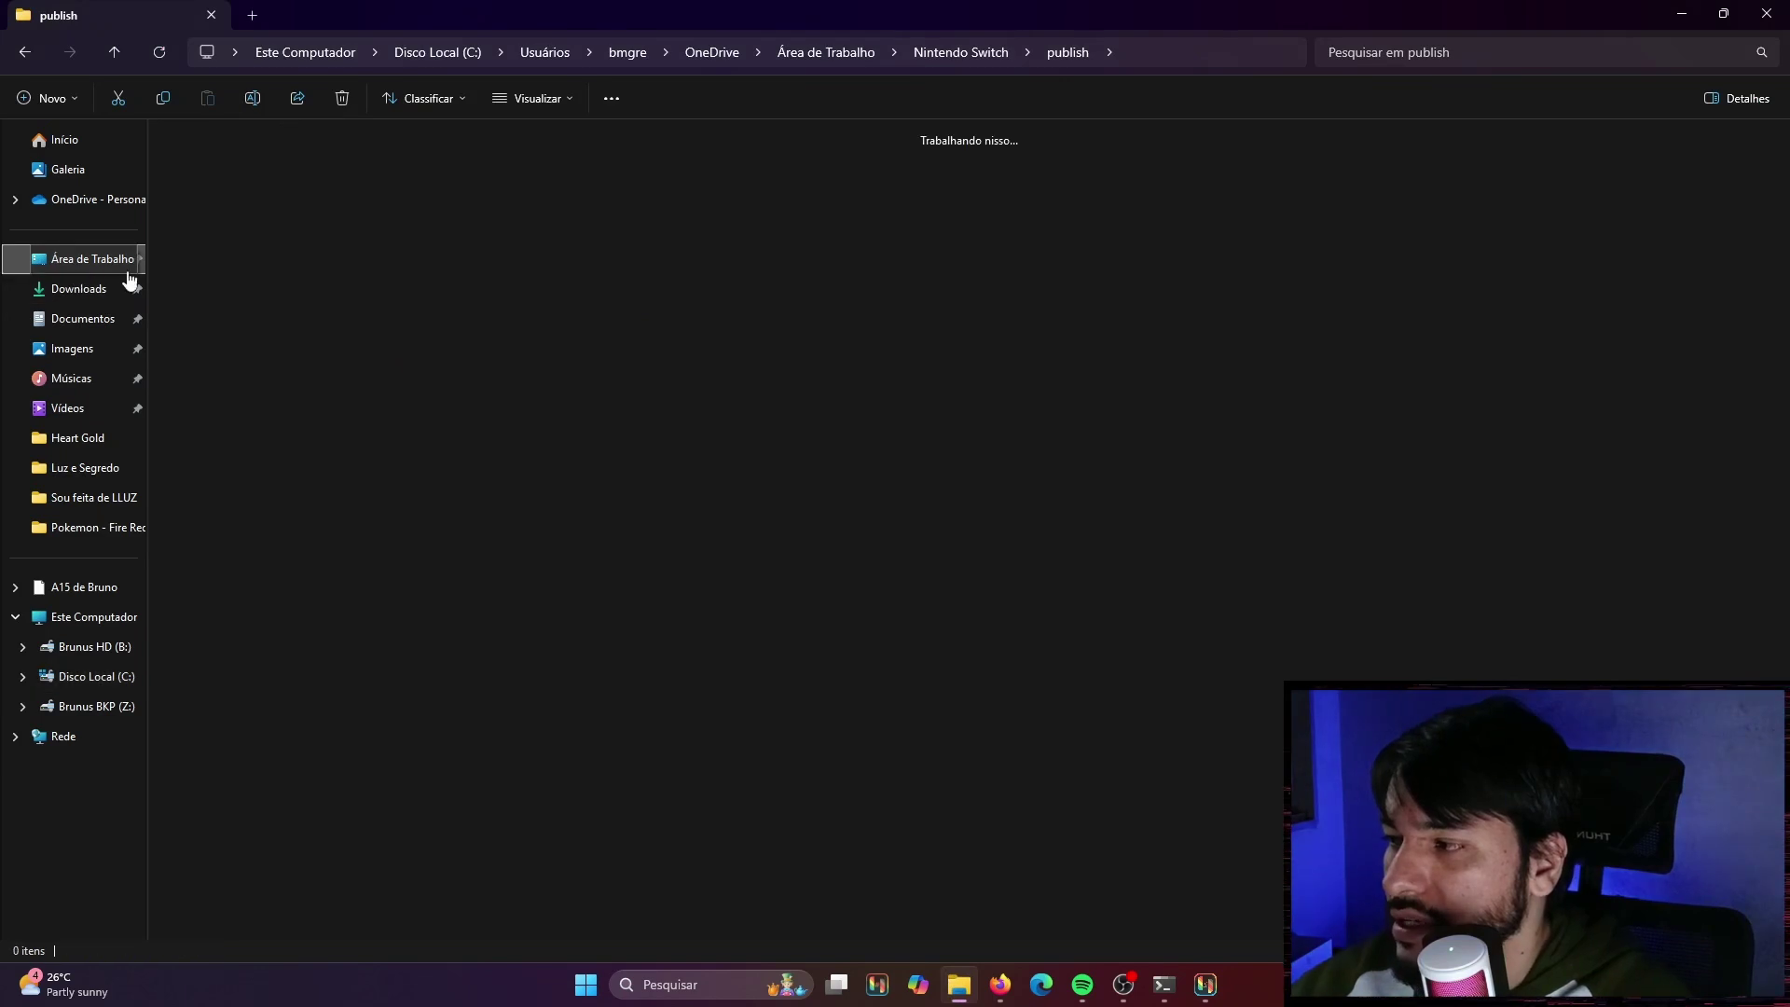
{"action": "double_click", "coordinate": [265, 317]}
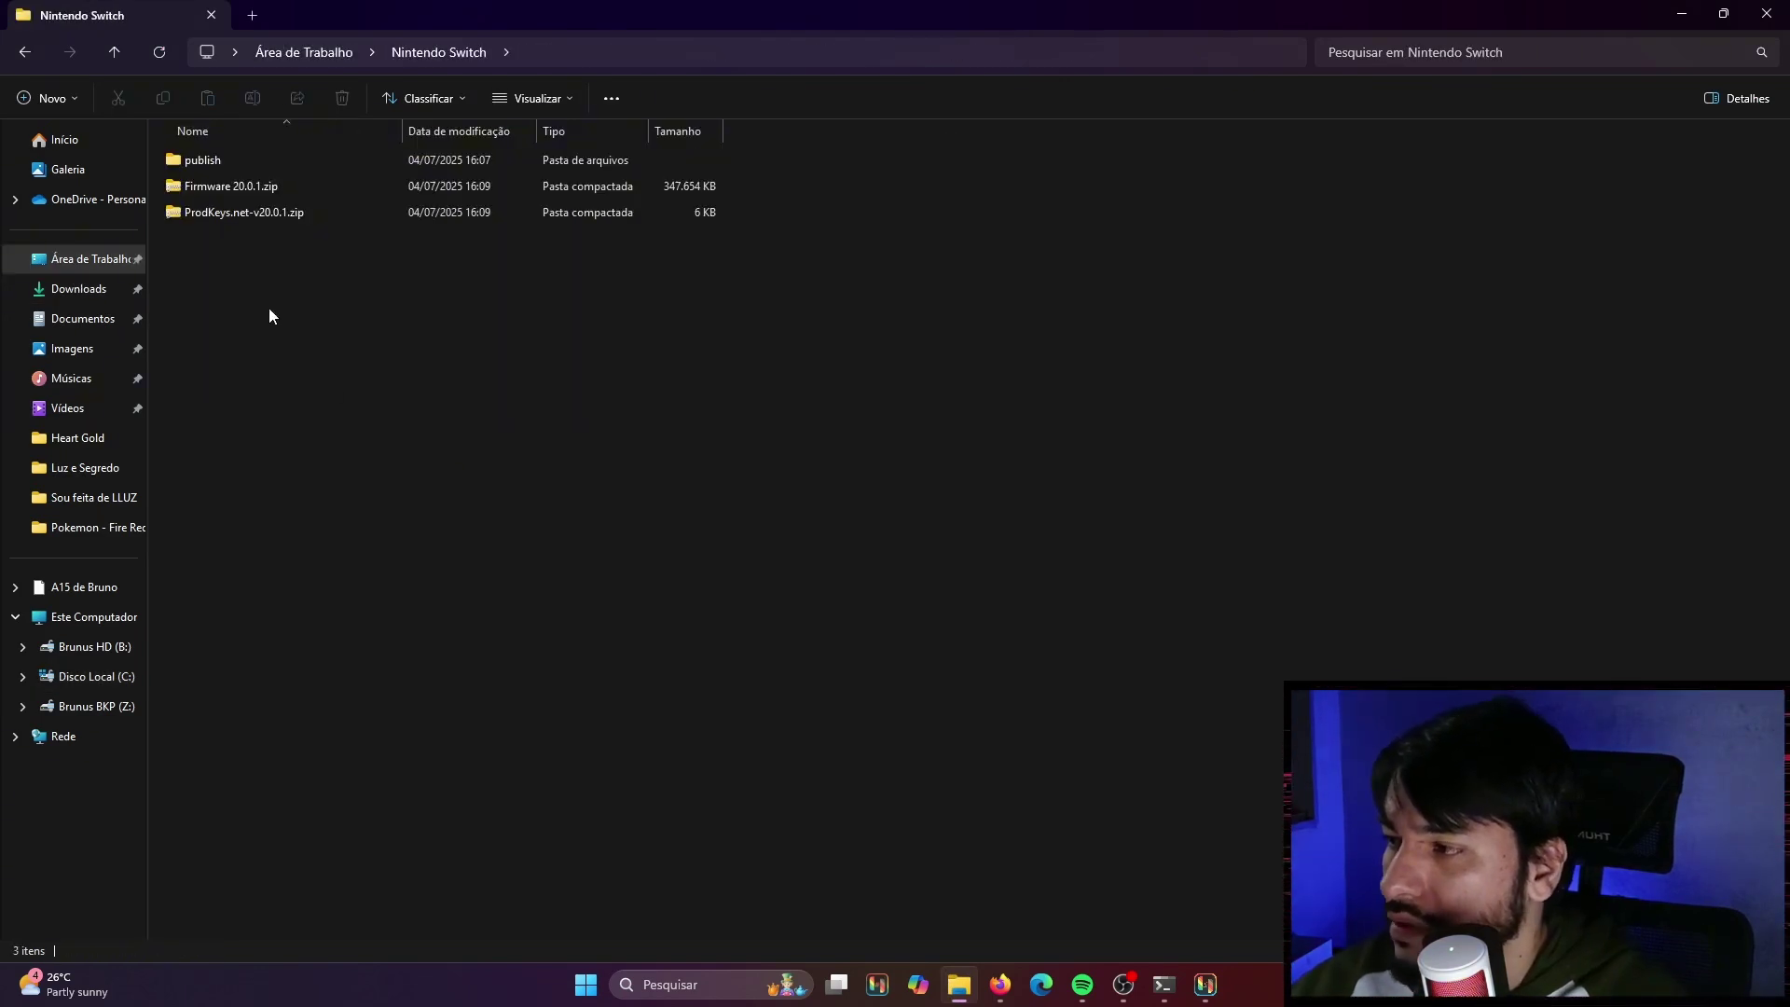
{"action": "left_click", "coordinate": [238, 212]}
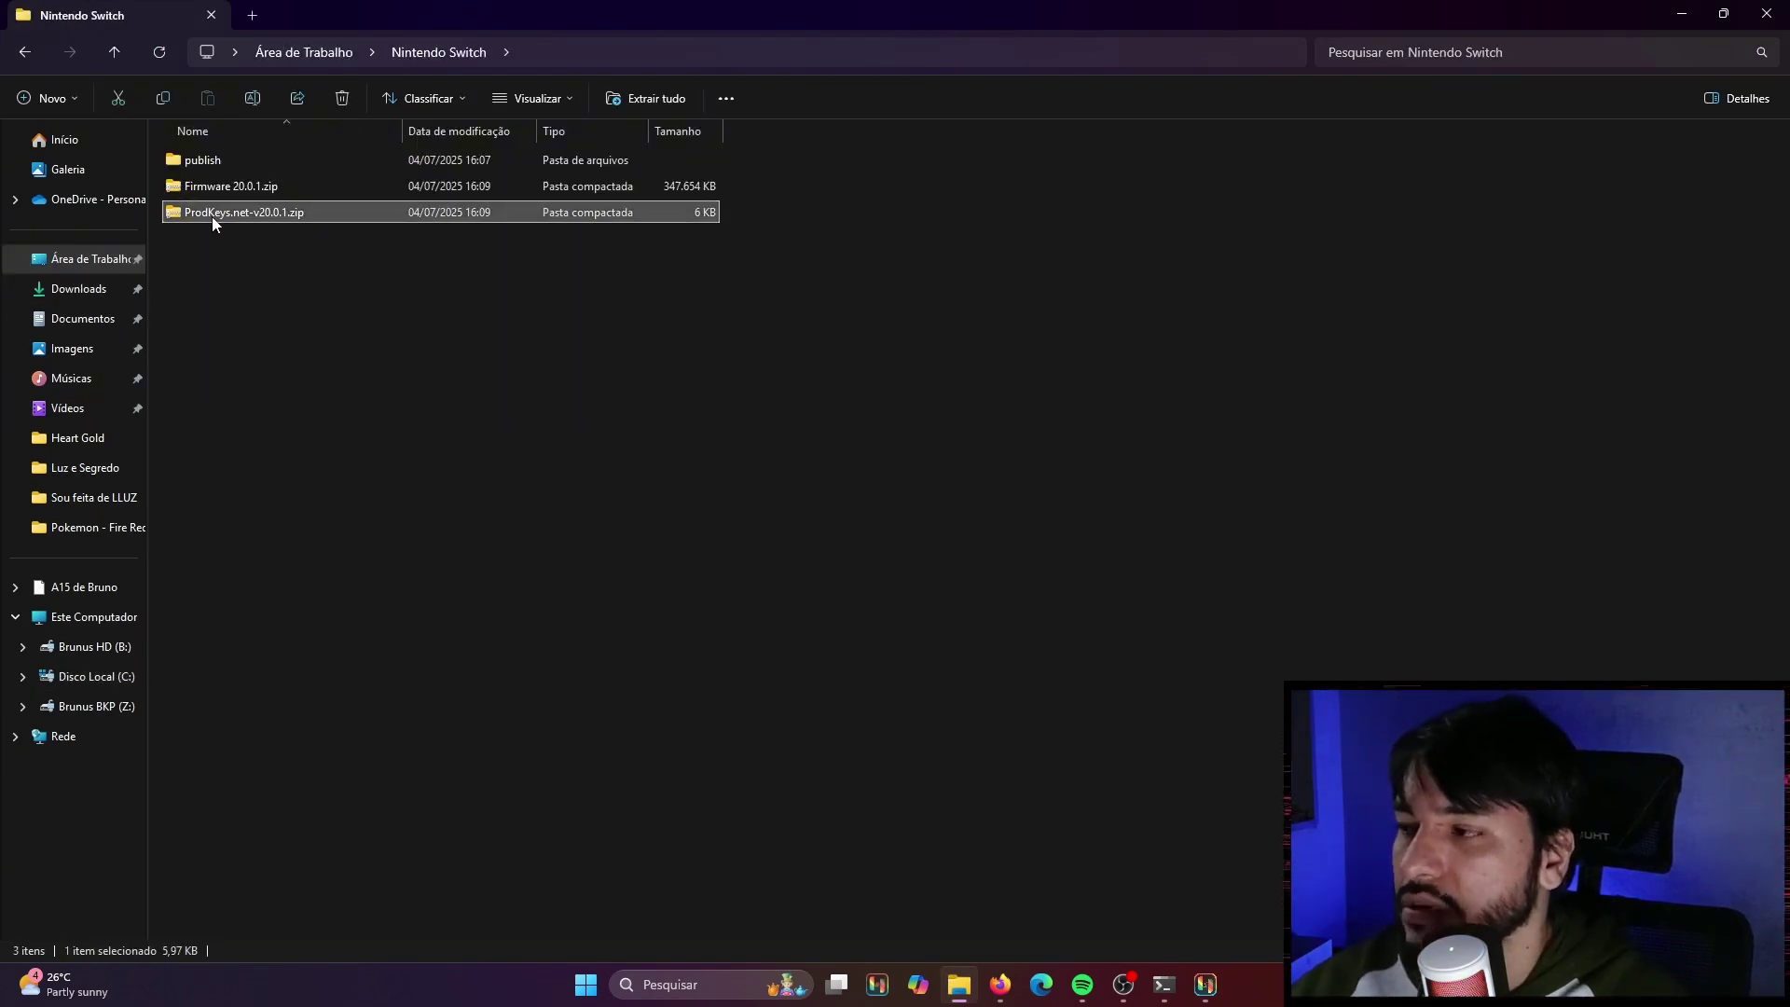
{"action": "right_click", "coordinate": [270, 223]}
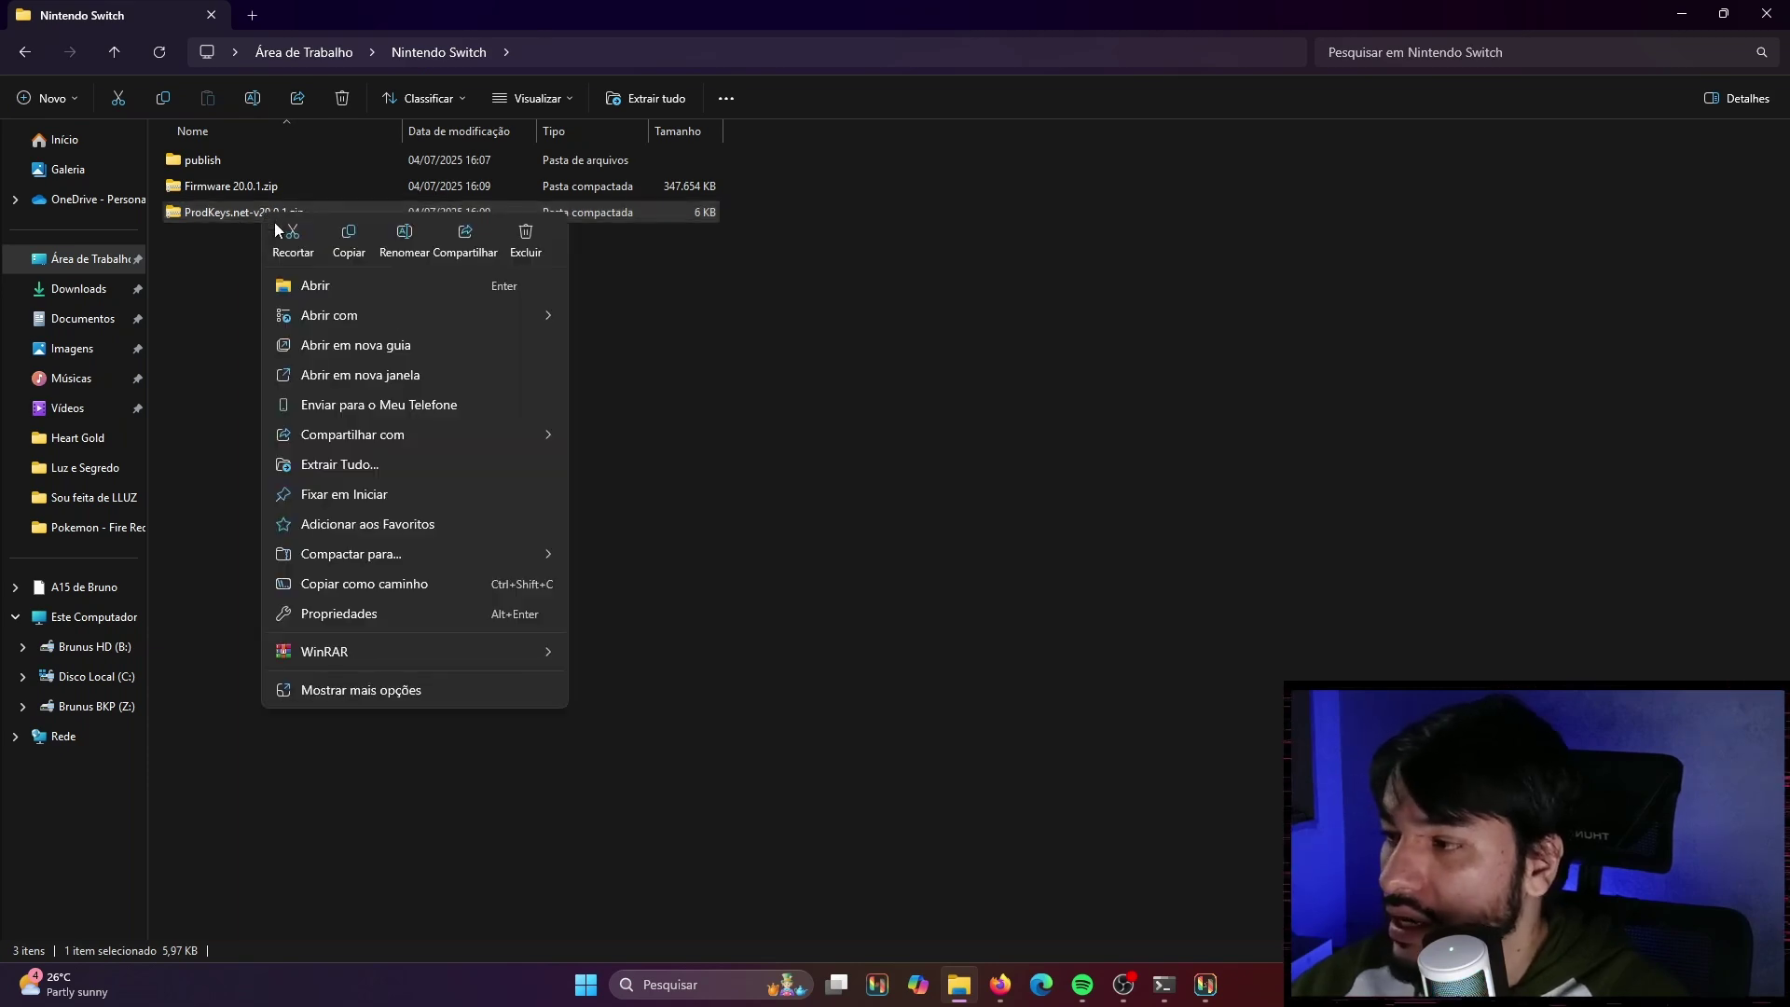
{"action": "mouse_move", "coordinate": [505, 647]}
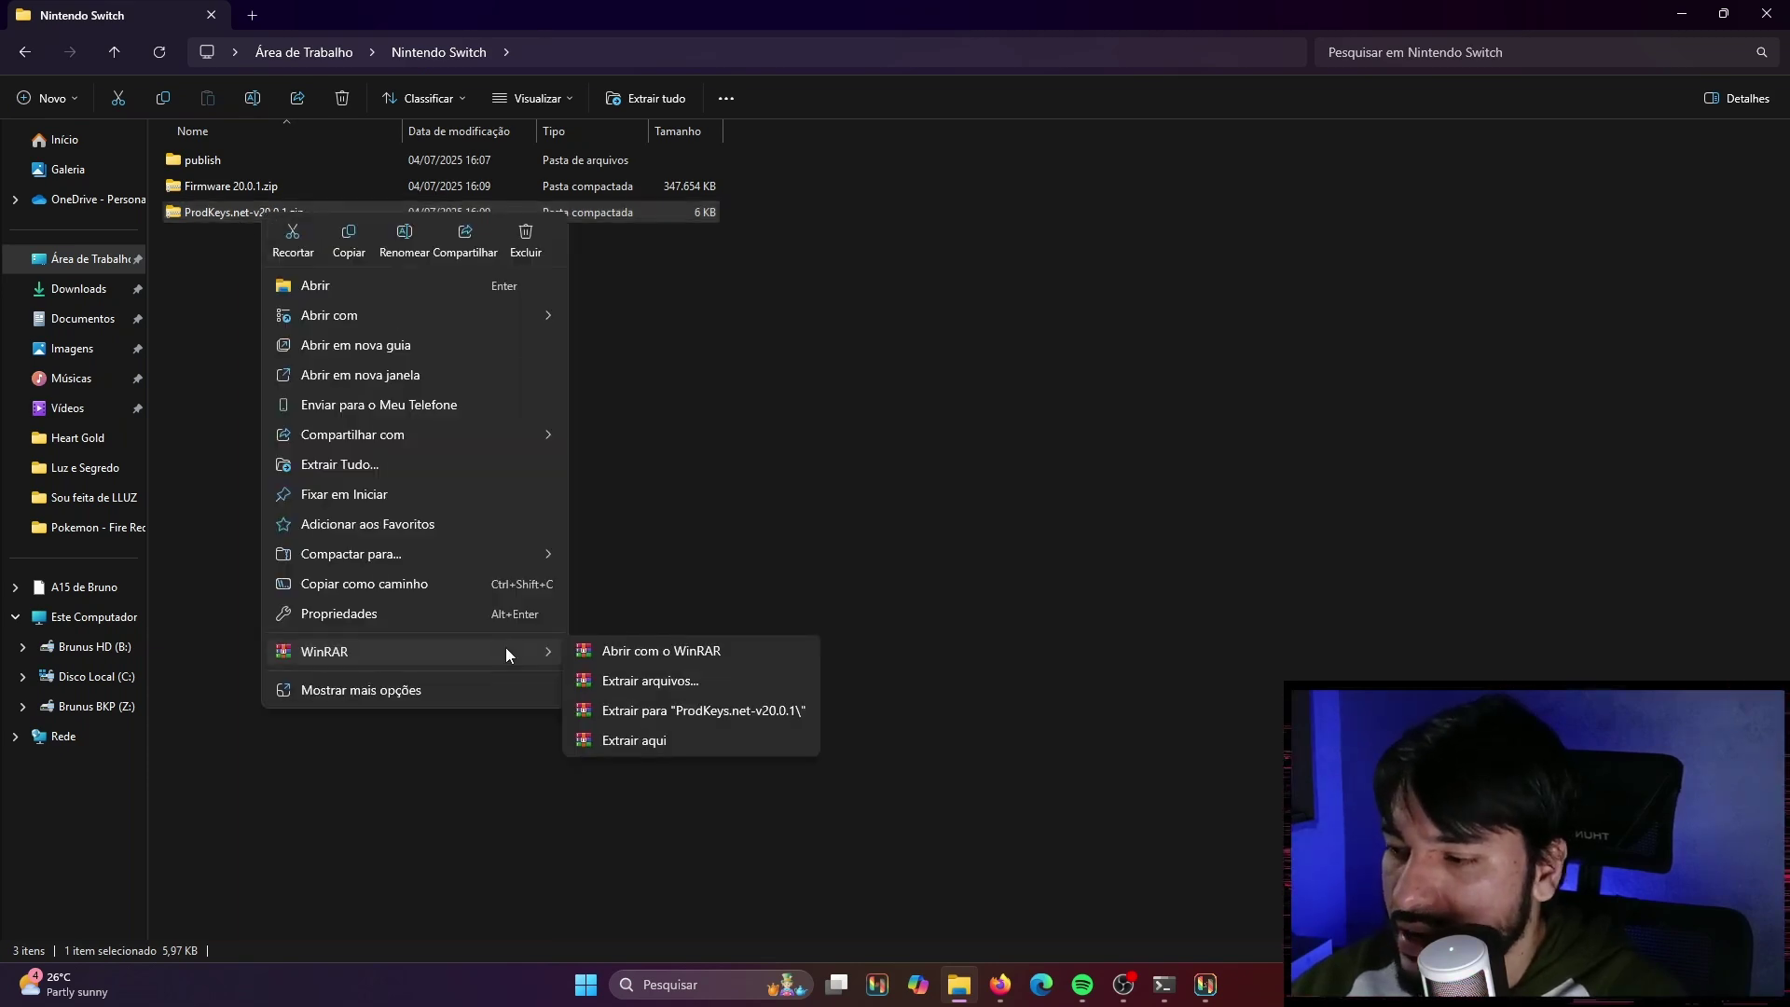
{"action": "left_click", "coordinate": [741, 715]}
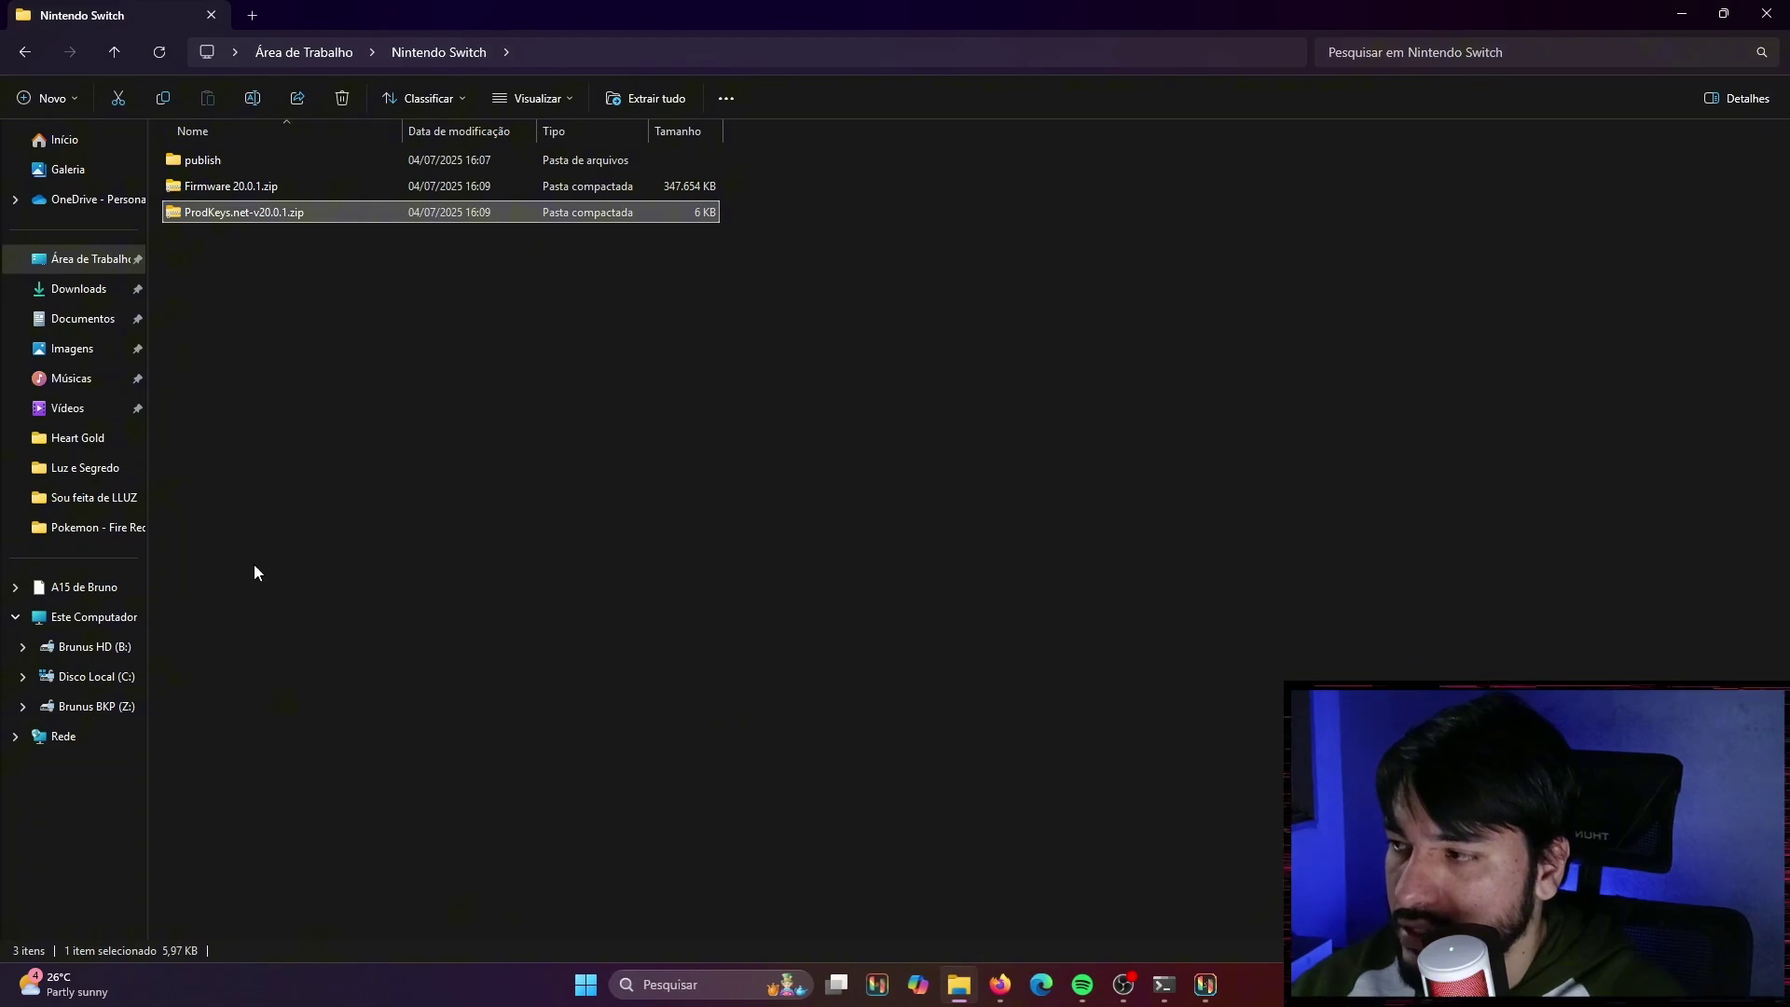
- Copy prod.keys and title.keys from the extracted ProdKeys.net-v20.0.1 folder
{"action": "double_click", "coordinate": [220, 239]}
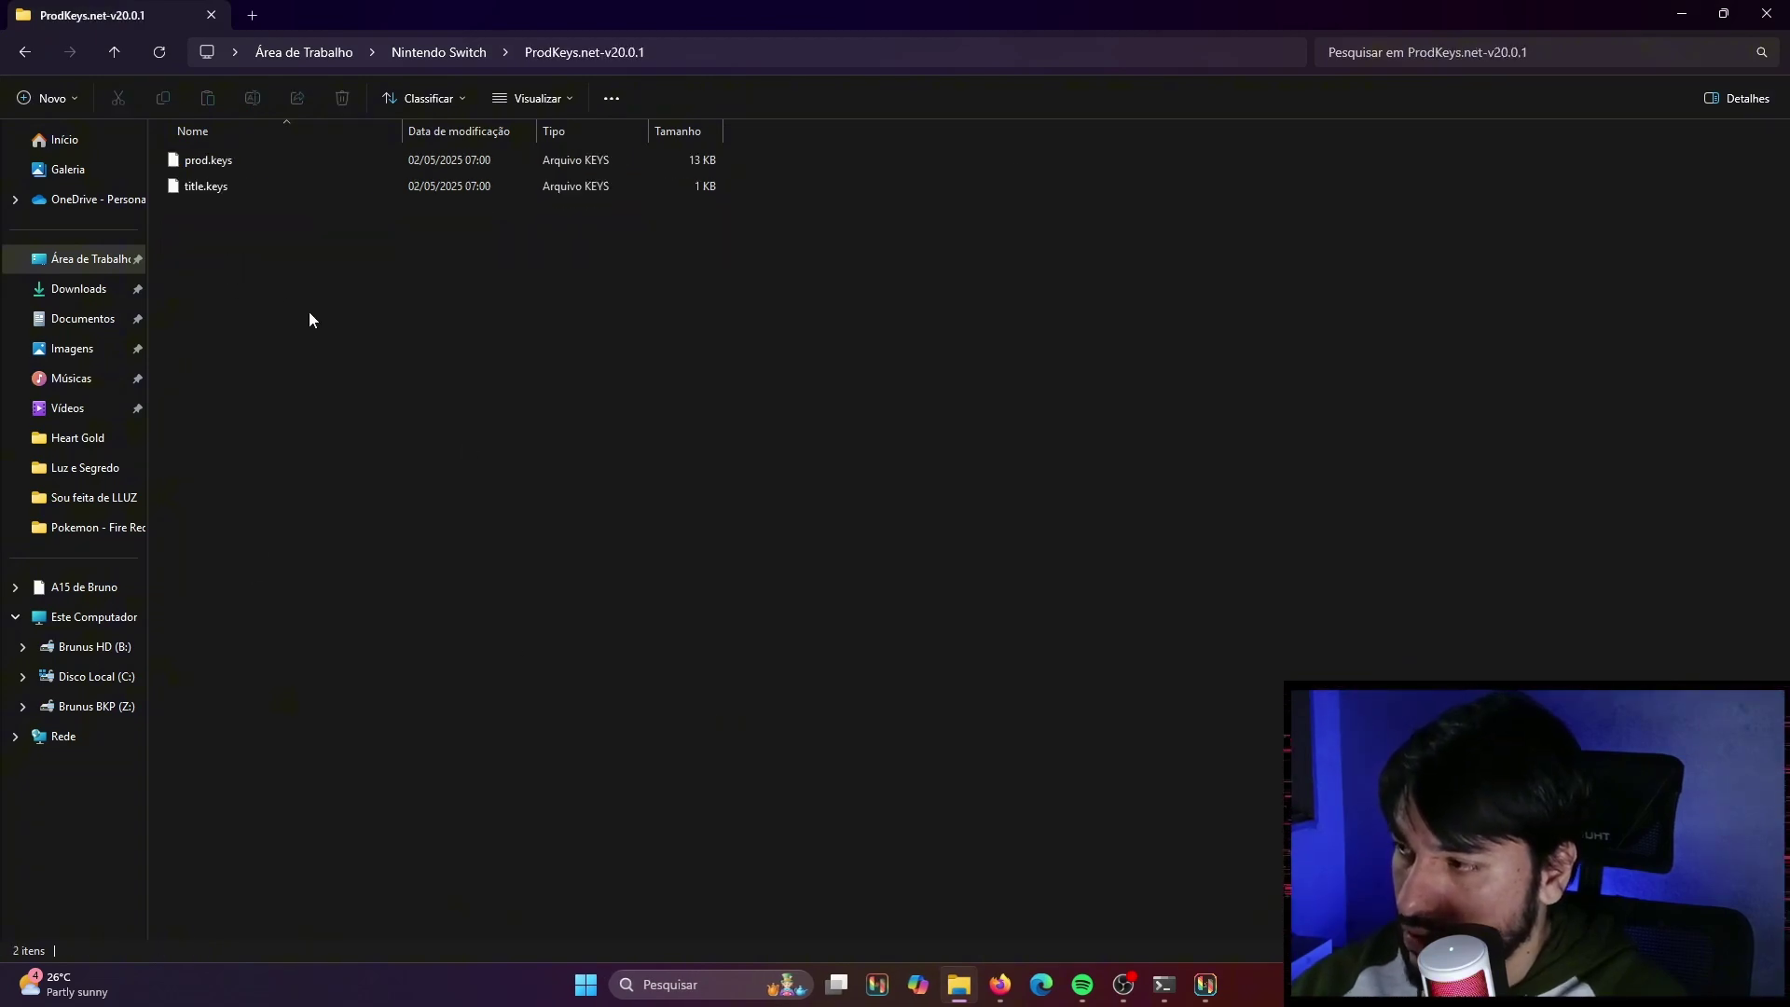
{"action": "left_click_drag", "start_coordinate": [367, 372], "coordinate": [177, 160]}
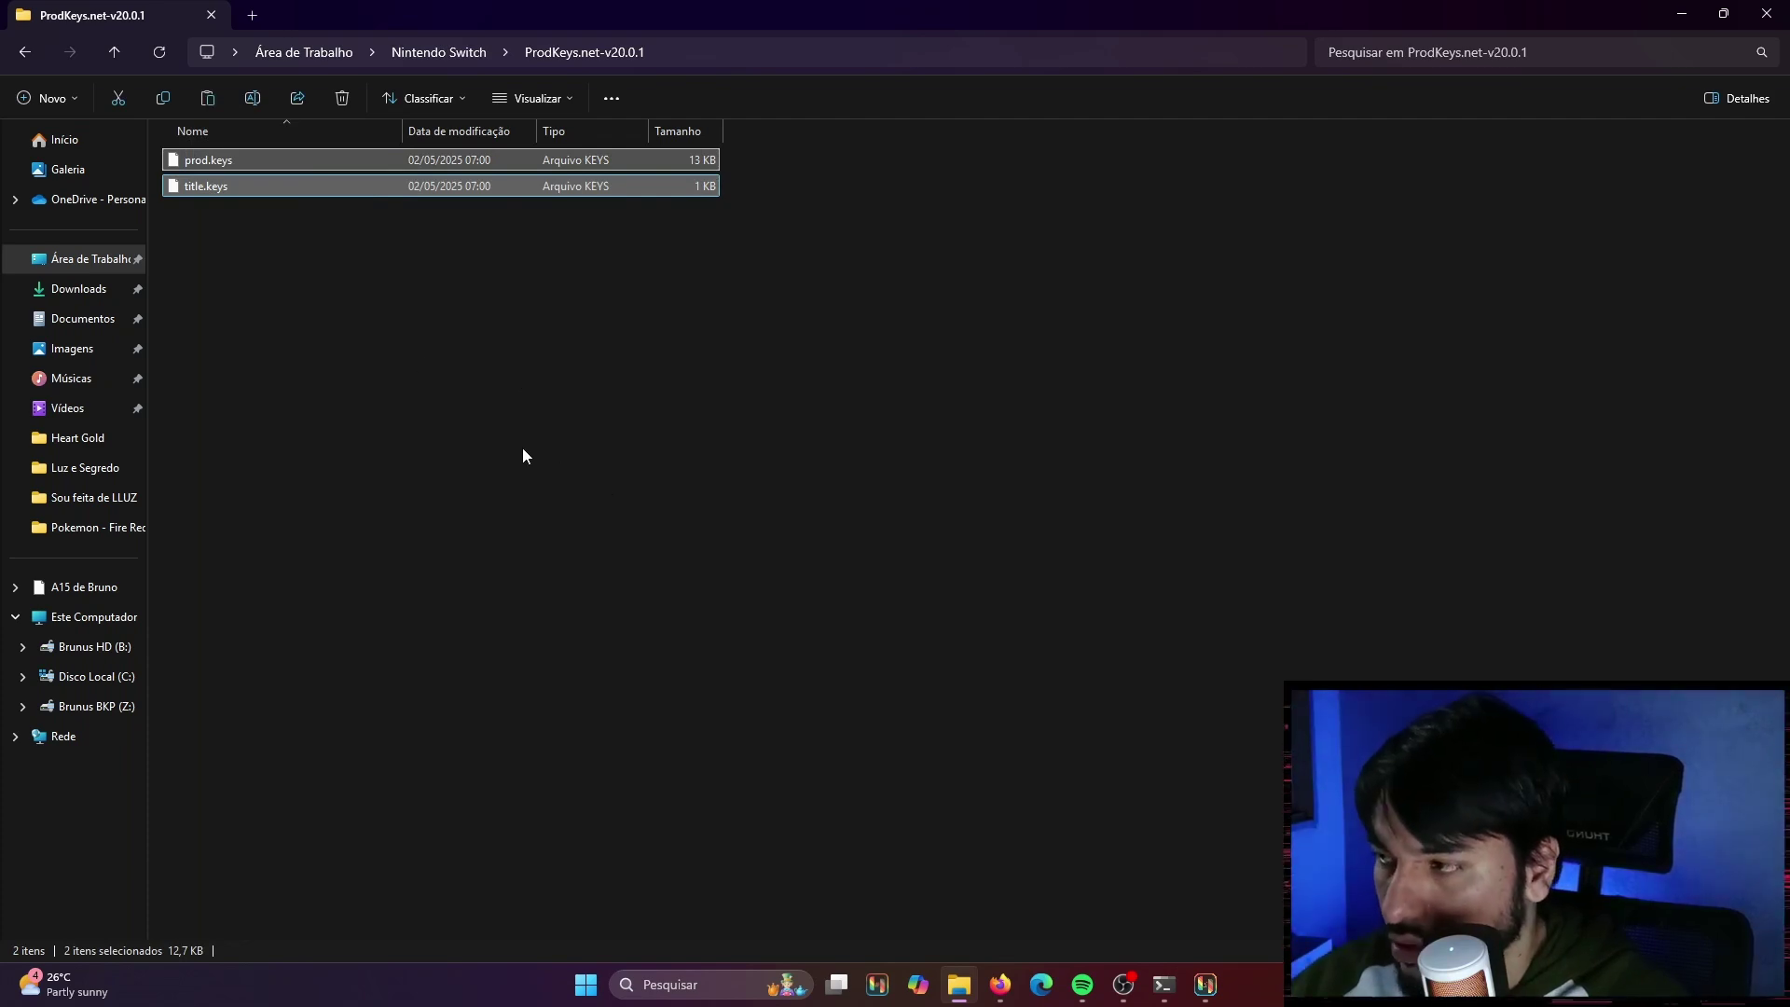
{"action": "right_click", "coordinate": [356, 188]}
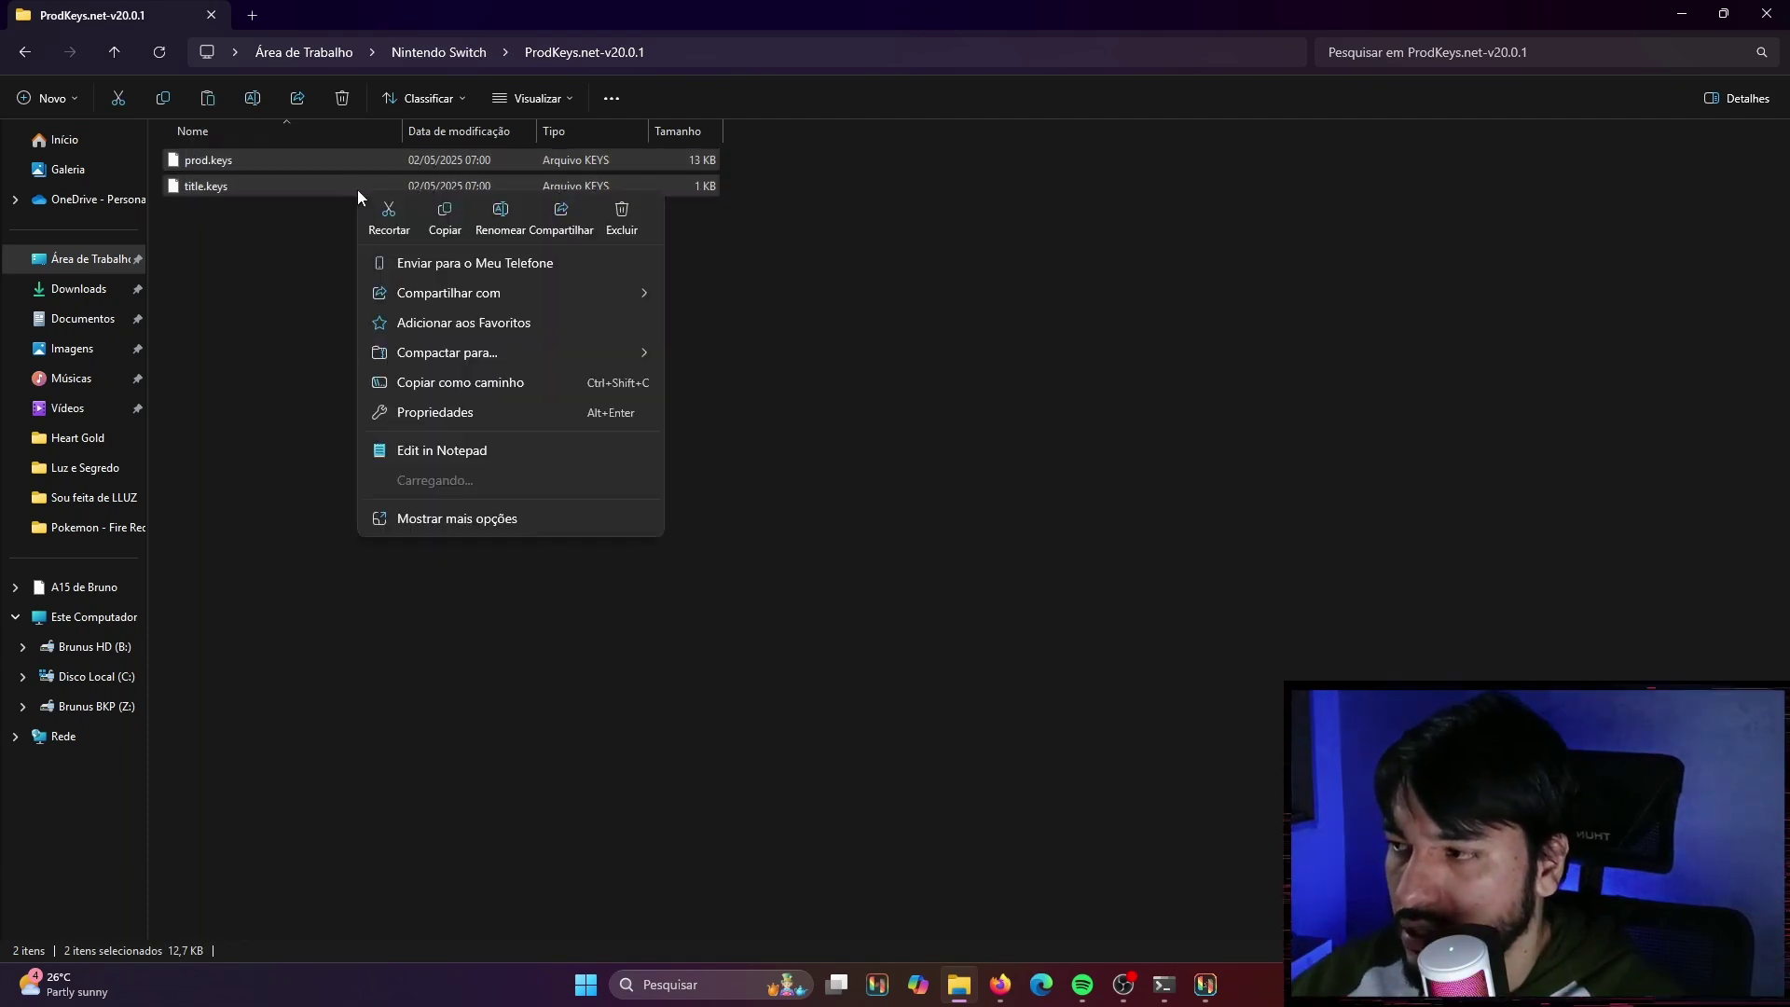
{"action": "left_click", "coordinate": [351, 247]}
{"action": "left_click_drag", "start_coordinate": [371, 291], "coordinate": [224, 154]}
- Switch to Ryujinx, open its data folder and paste the copied key files into the system folder, replacing the existing ones
{"action": "left_click", "coordinate": [1205, 985]}
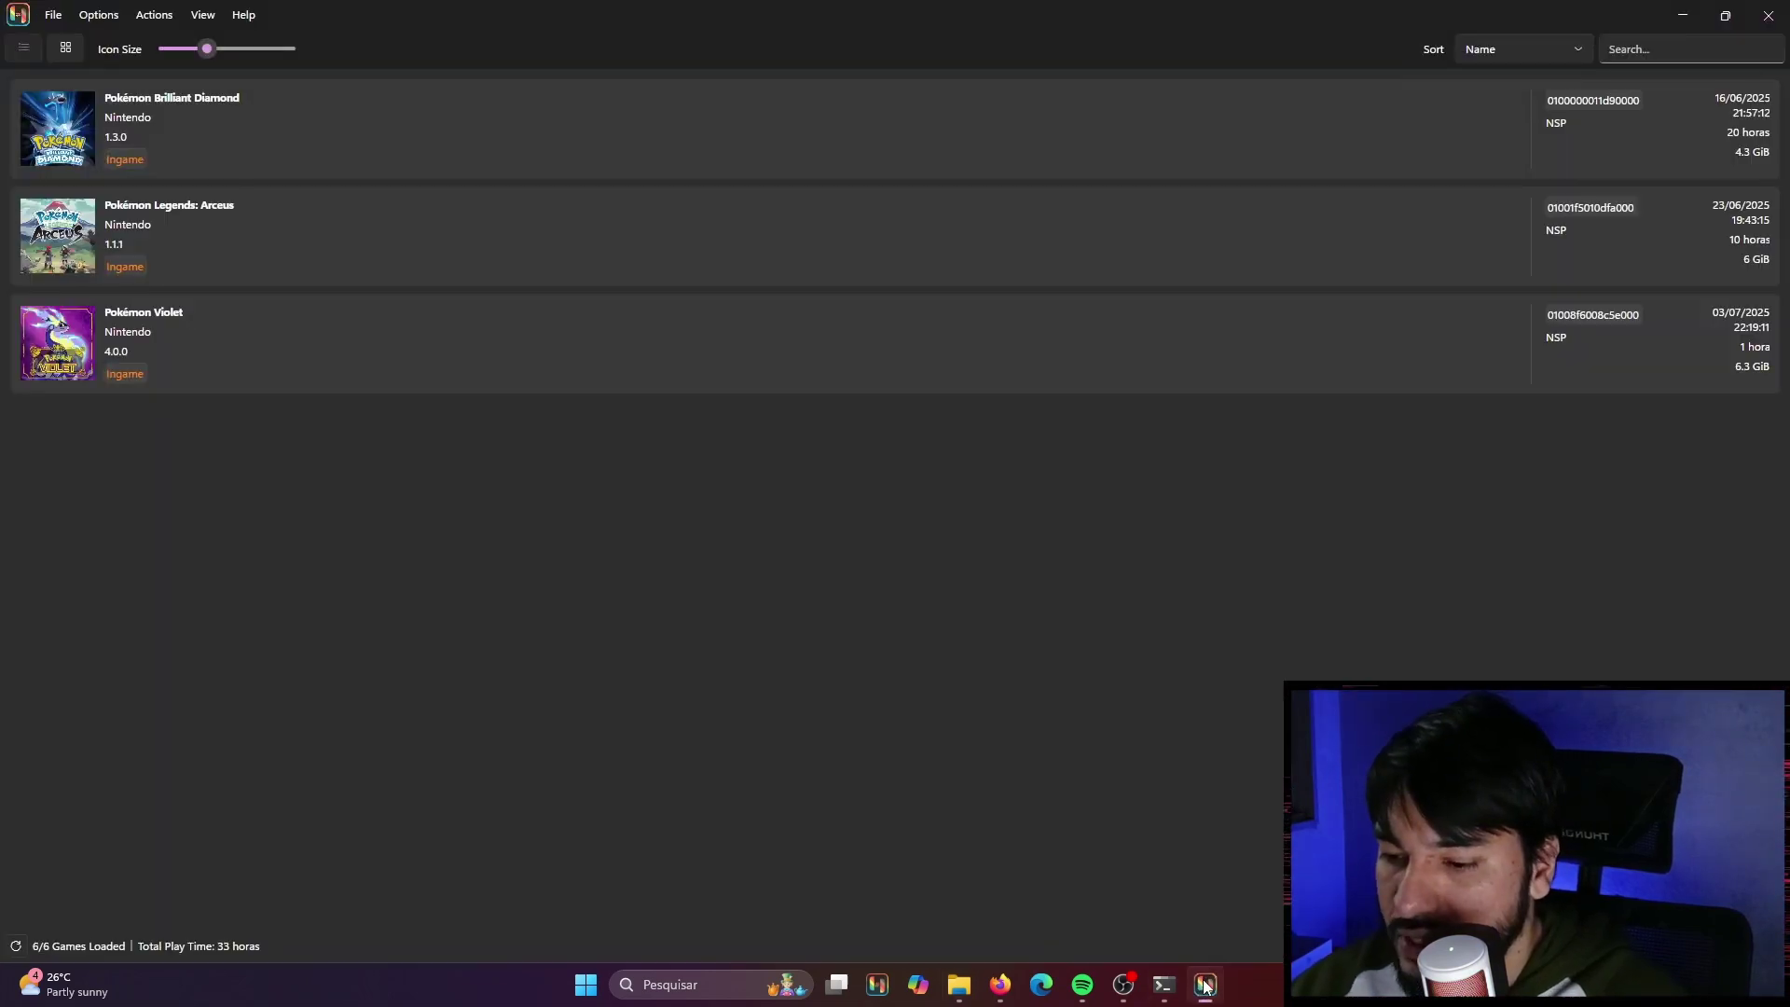
{"action": "left_click", "coordinate": [56, 17]}
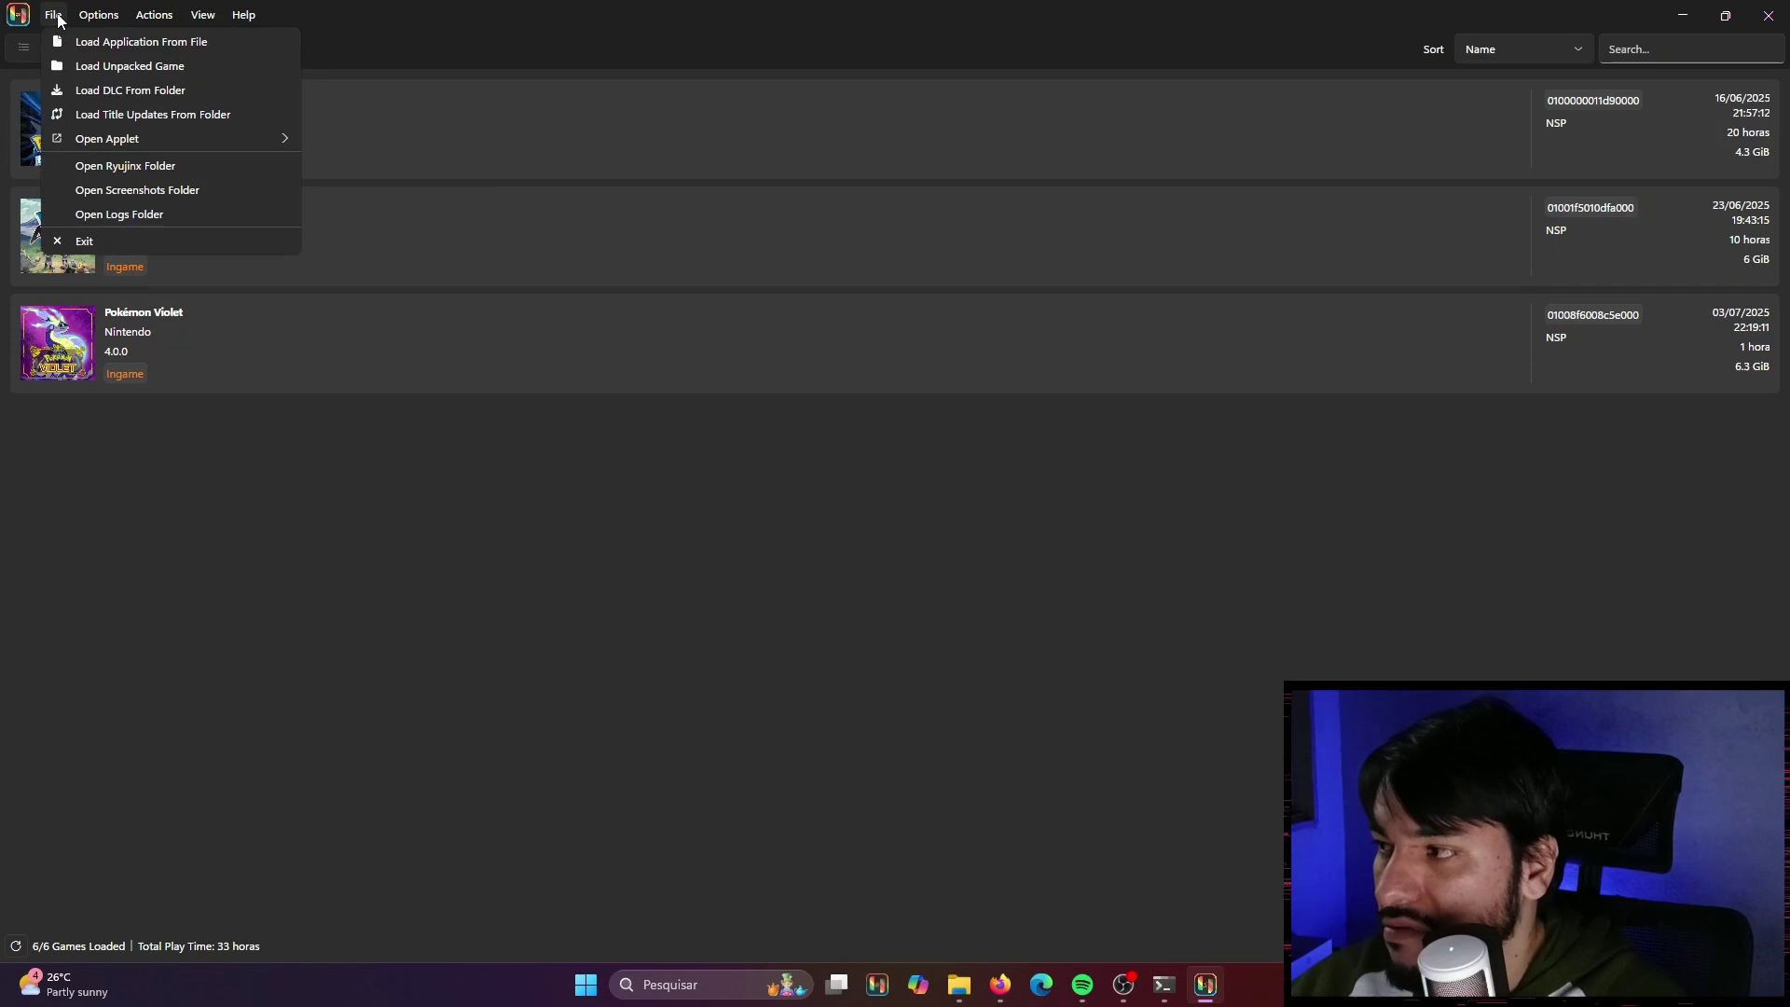
{"action": "left_click", "coordinate": [205, 166]}
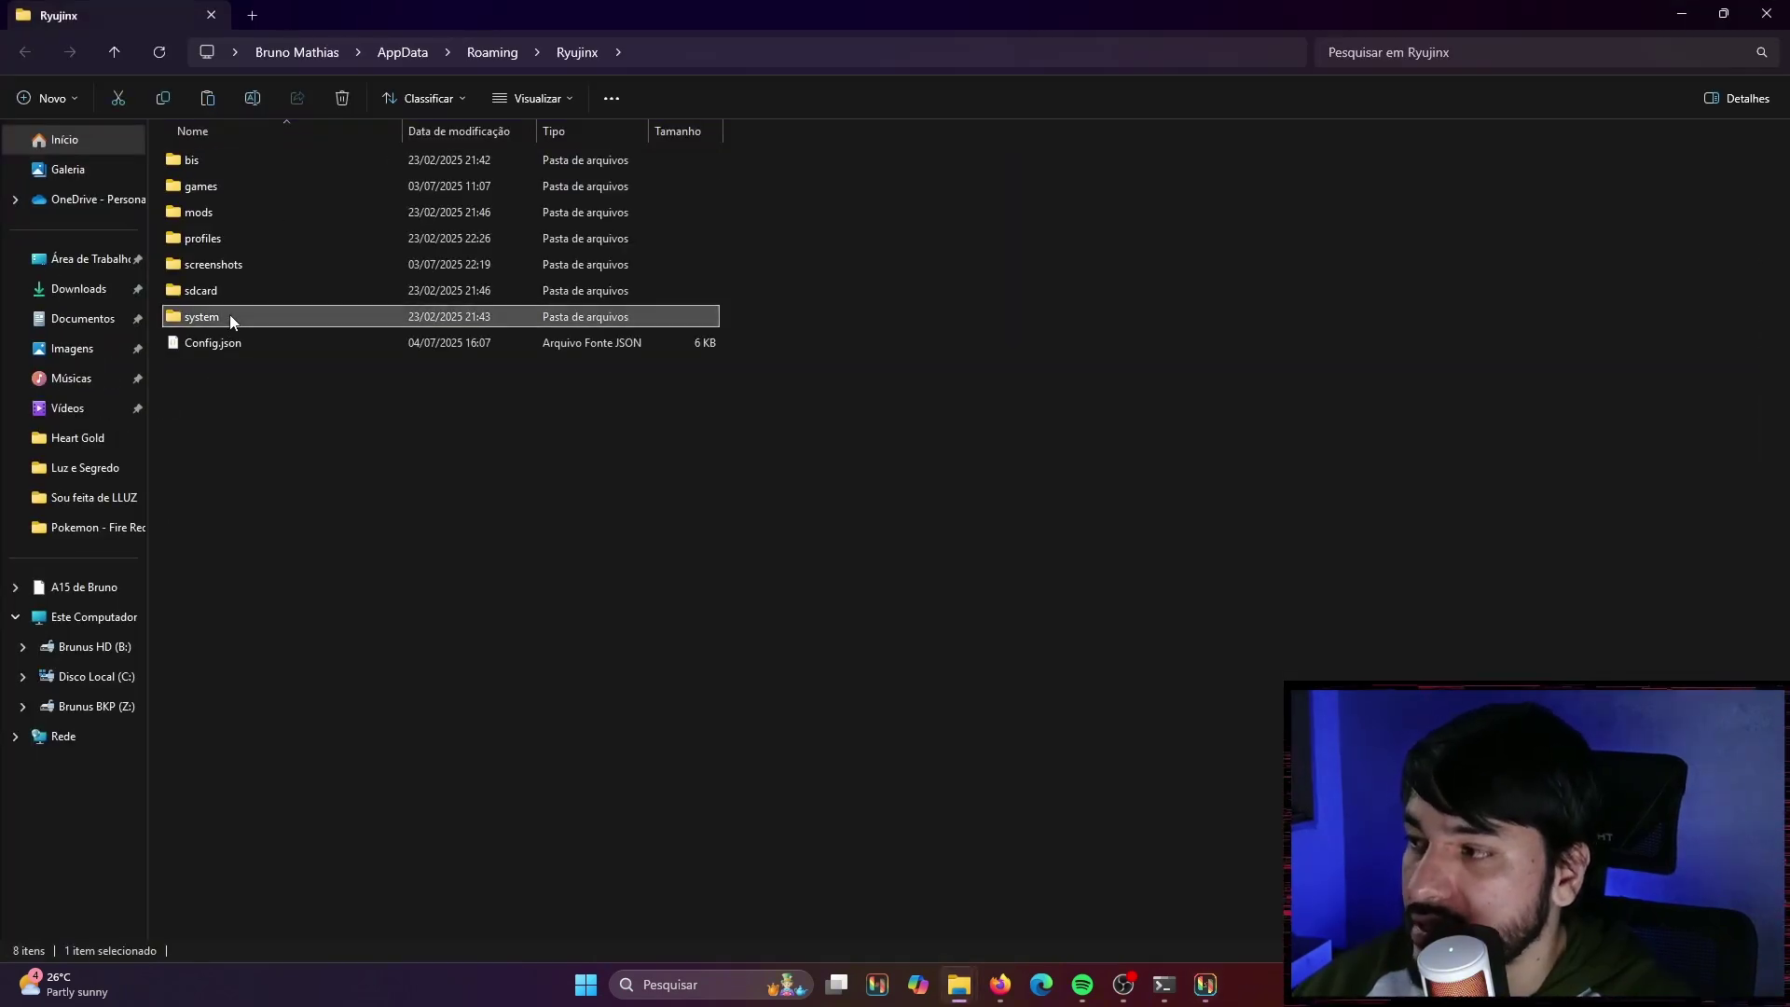
{"action": "double_click", "coordinate": [229, 317]}
{"action": "key", "text": "ctrl+v"}
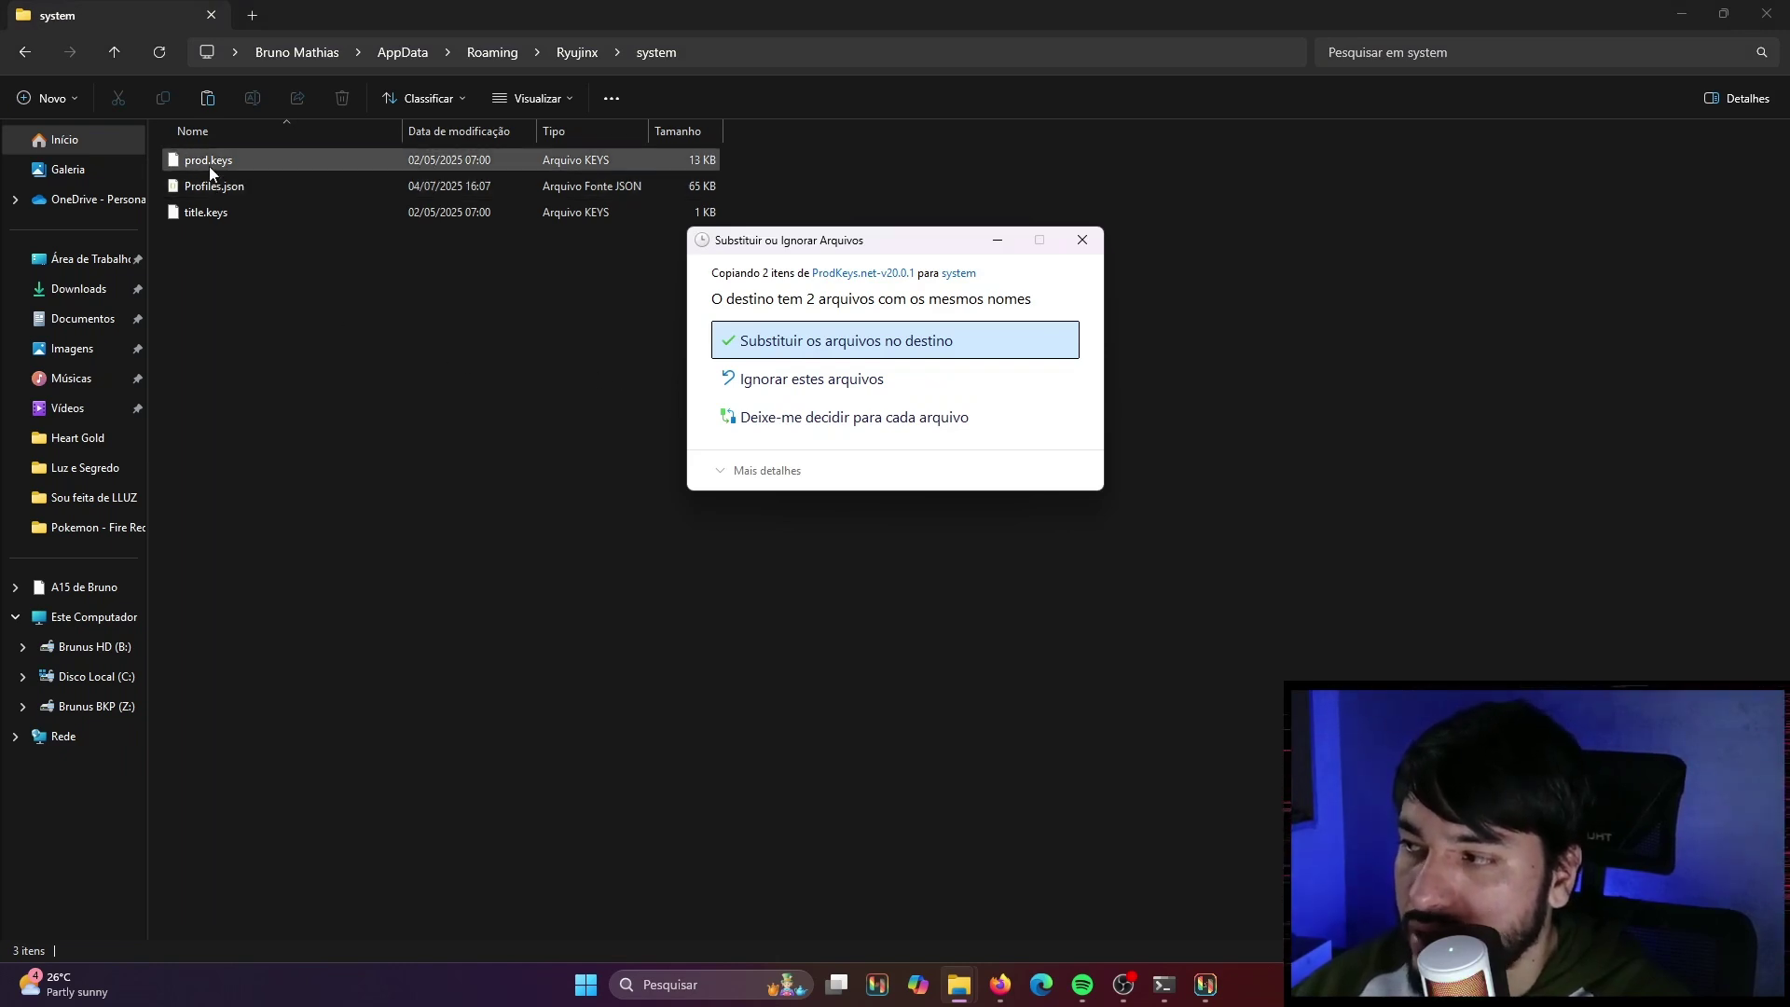
{"action": "left_click", "coordinate": [811, 340]}
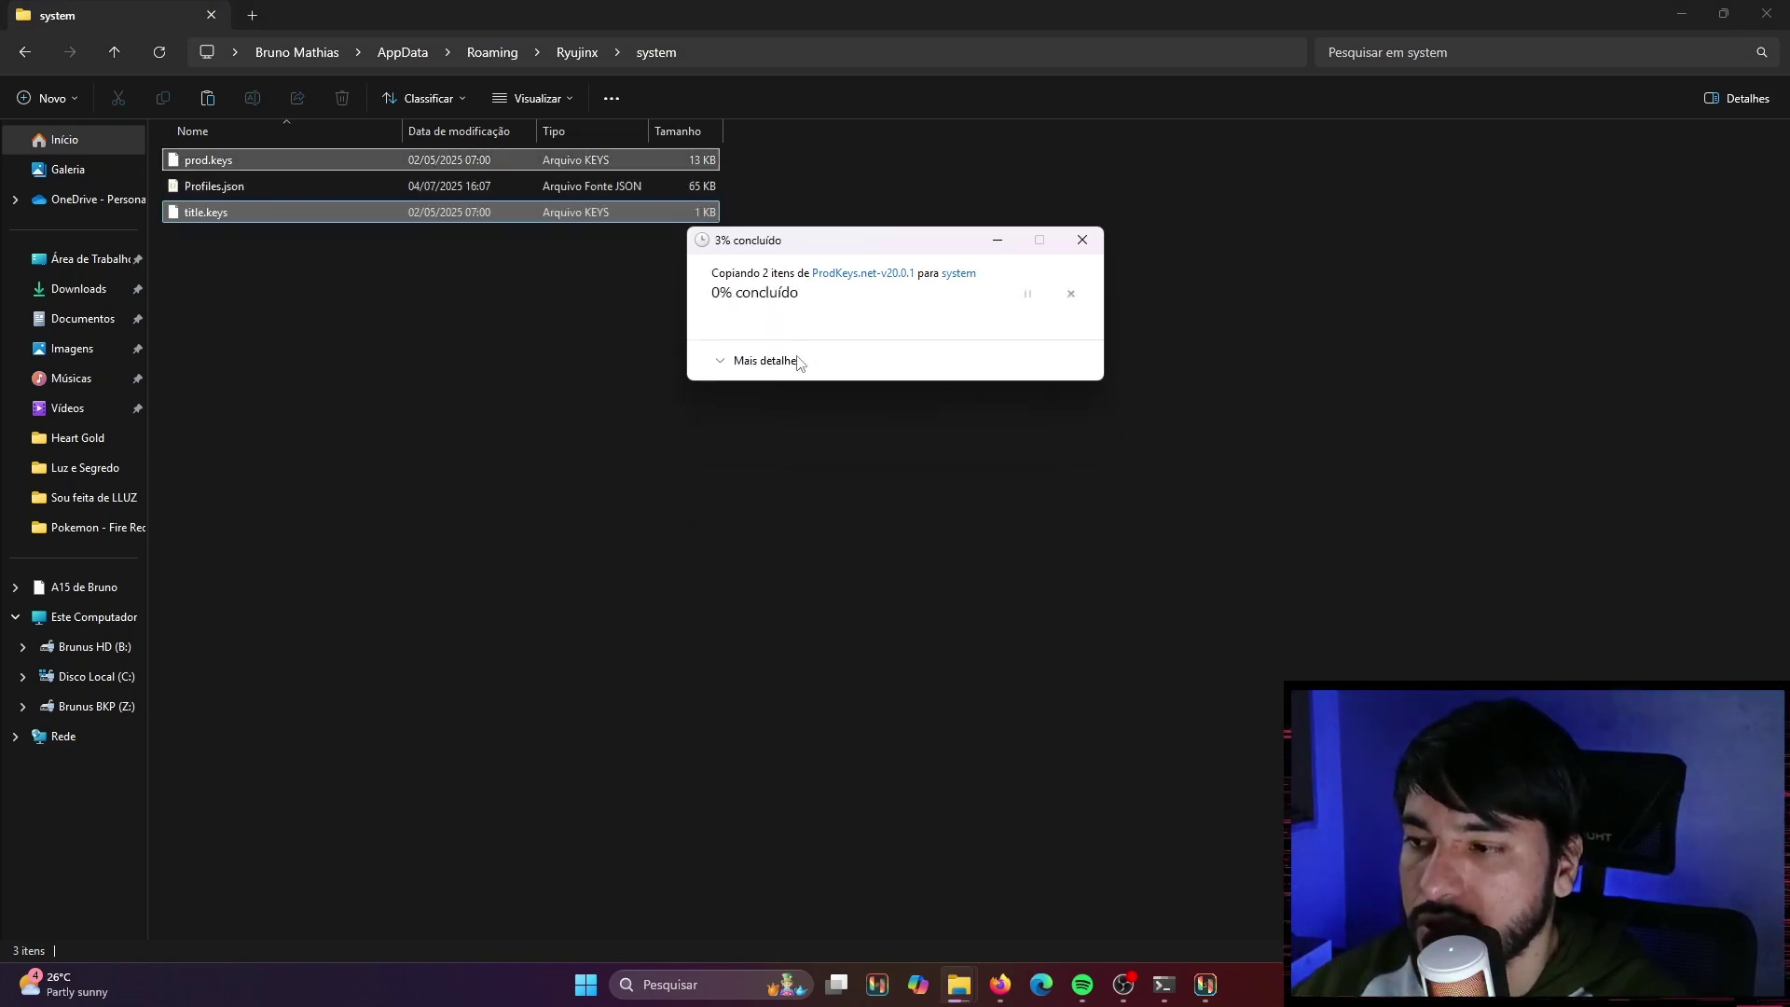
{"action": "left_click", "coordinate": [640, 441]}
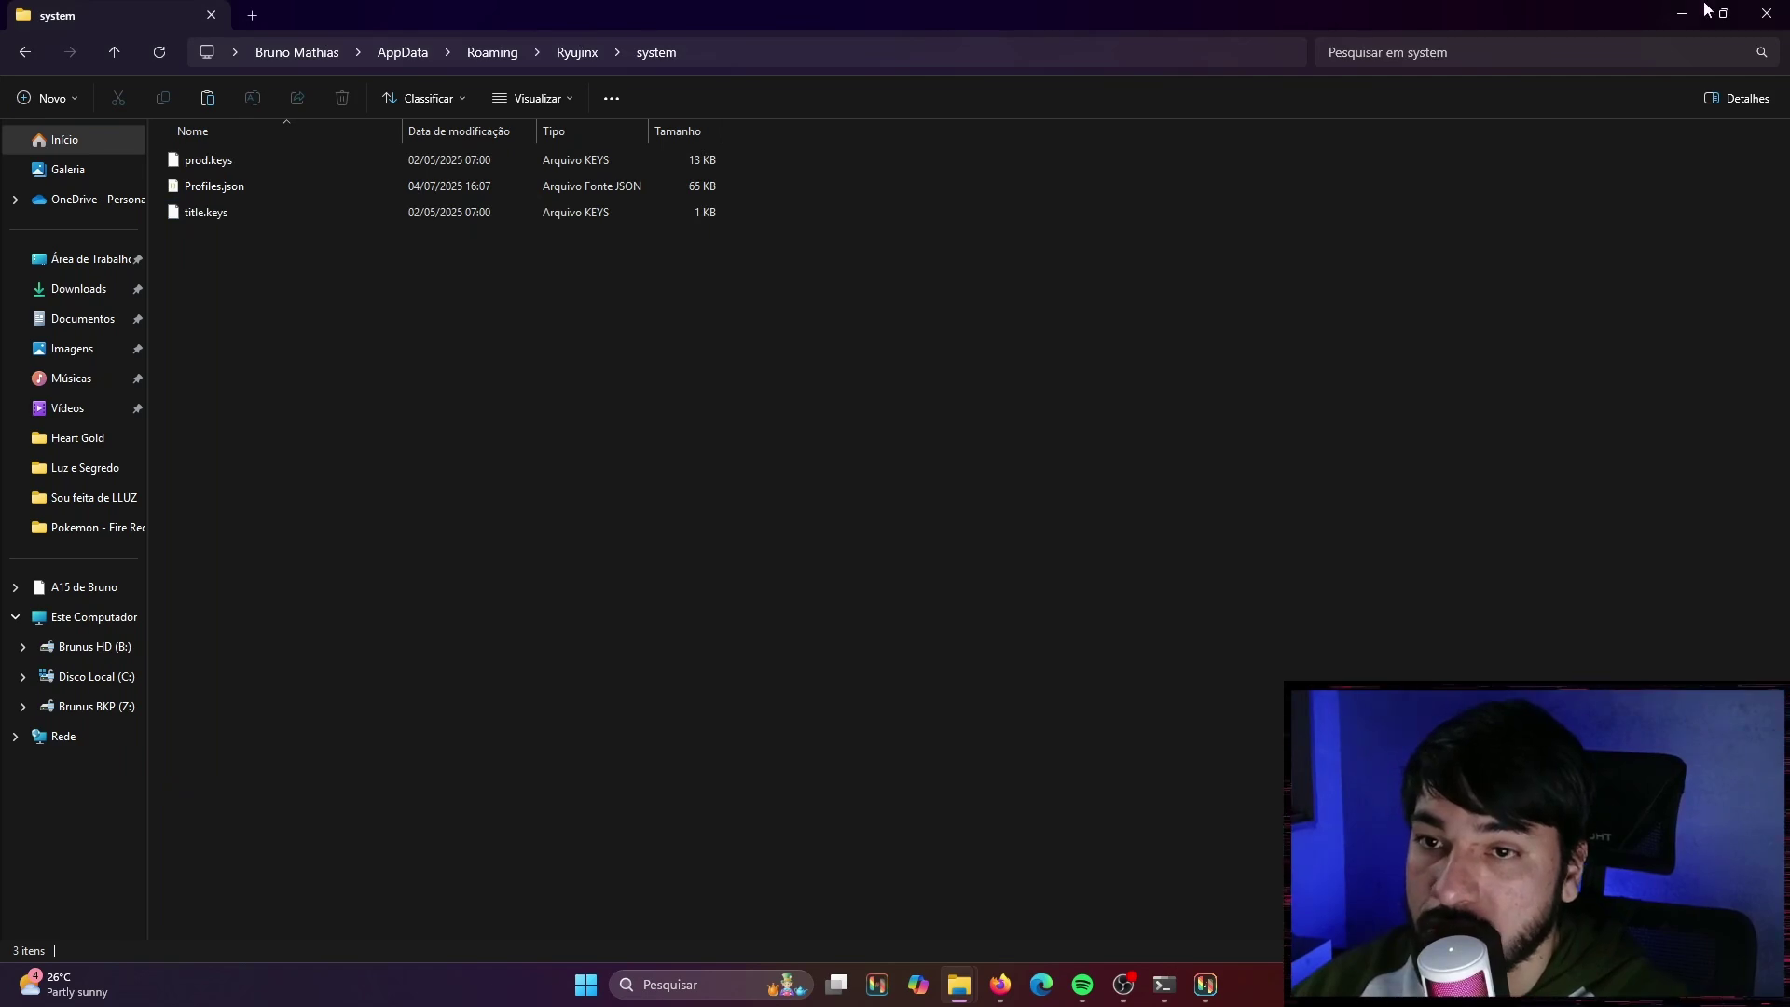
{"action": "left_click", "coordinate": [1769, 11]}
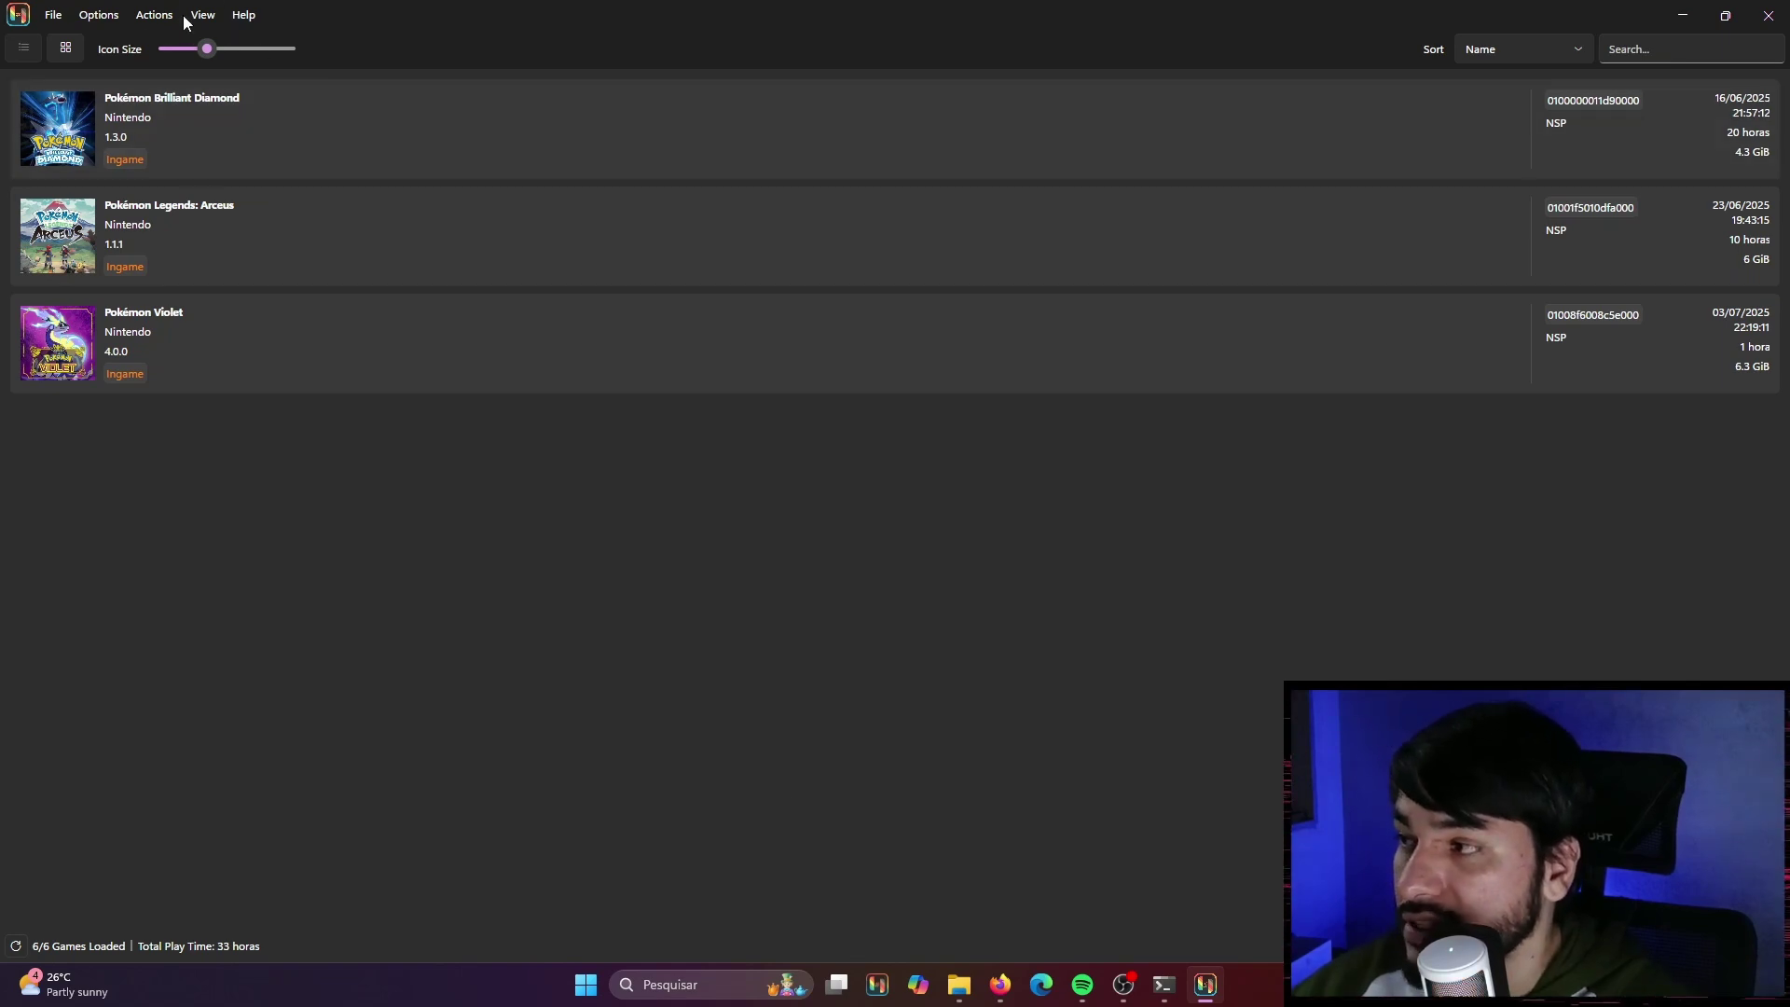
{"action": "left_click", "coordinate": [154, 15]}
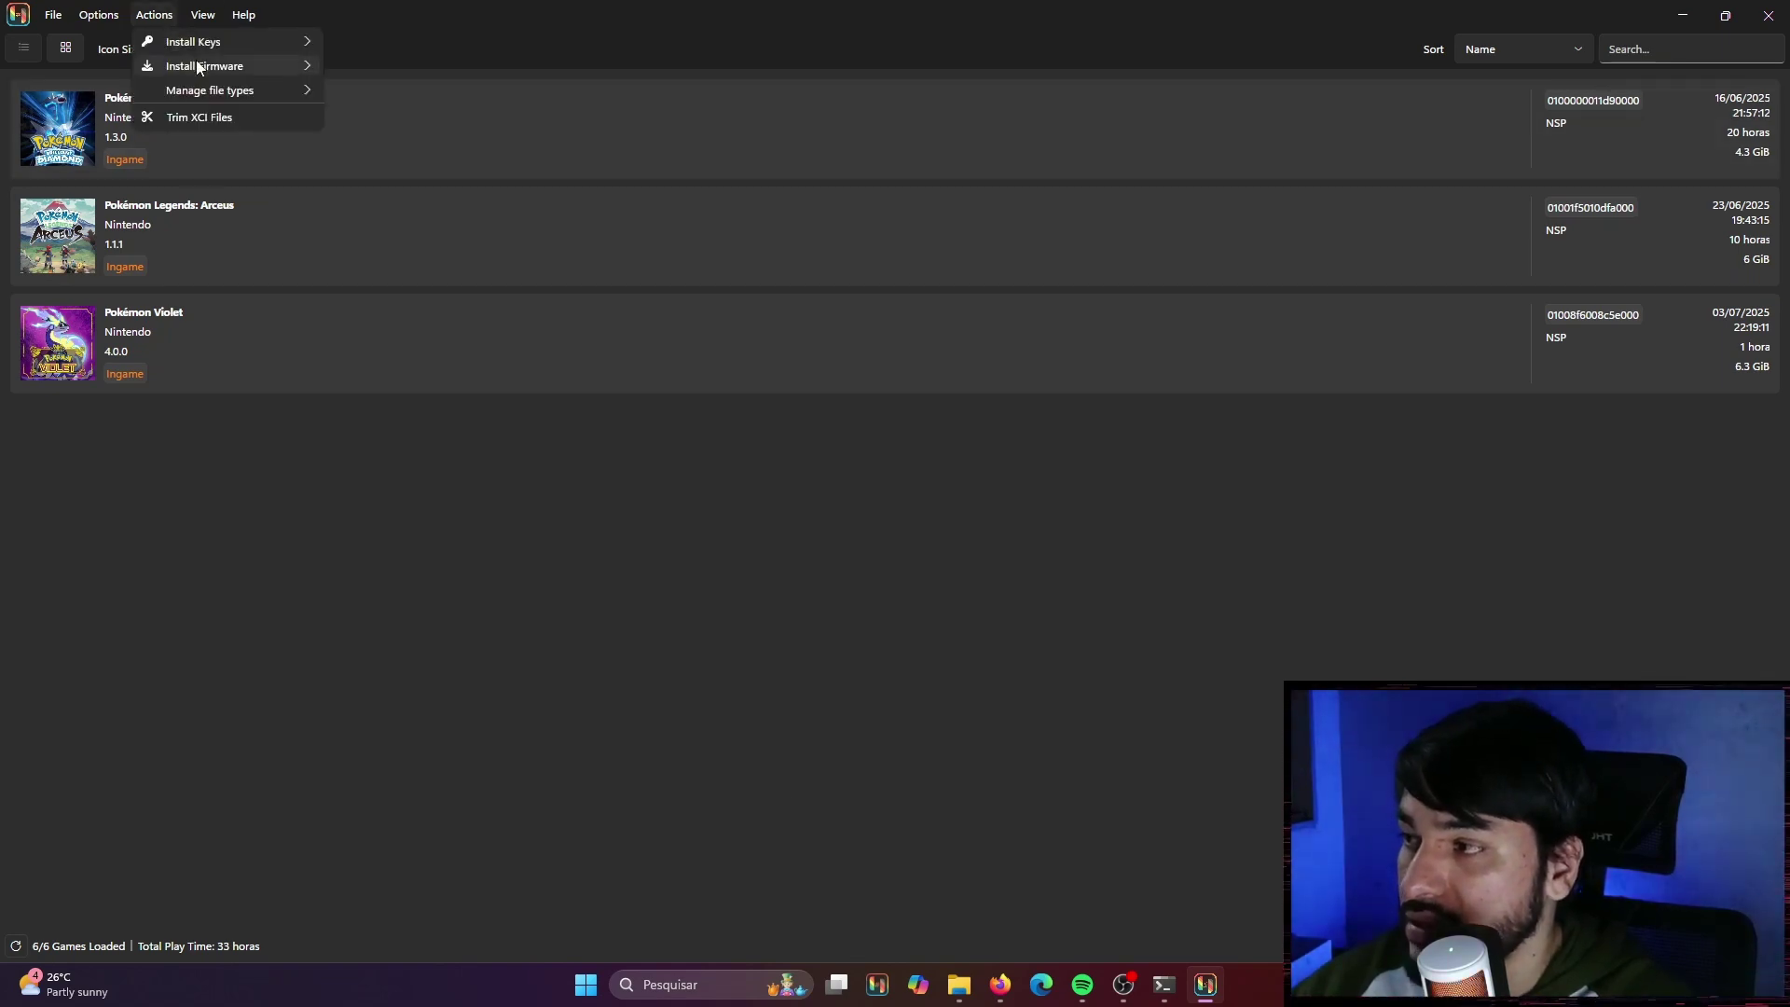
{"action": "mouse_move", "coordinate": [241, 67]}
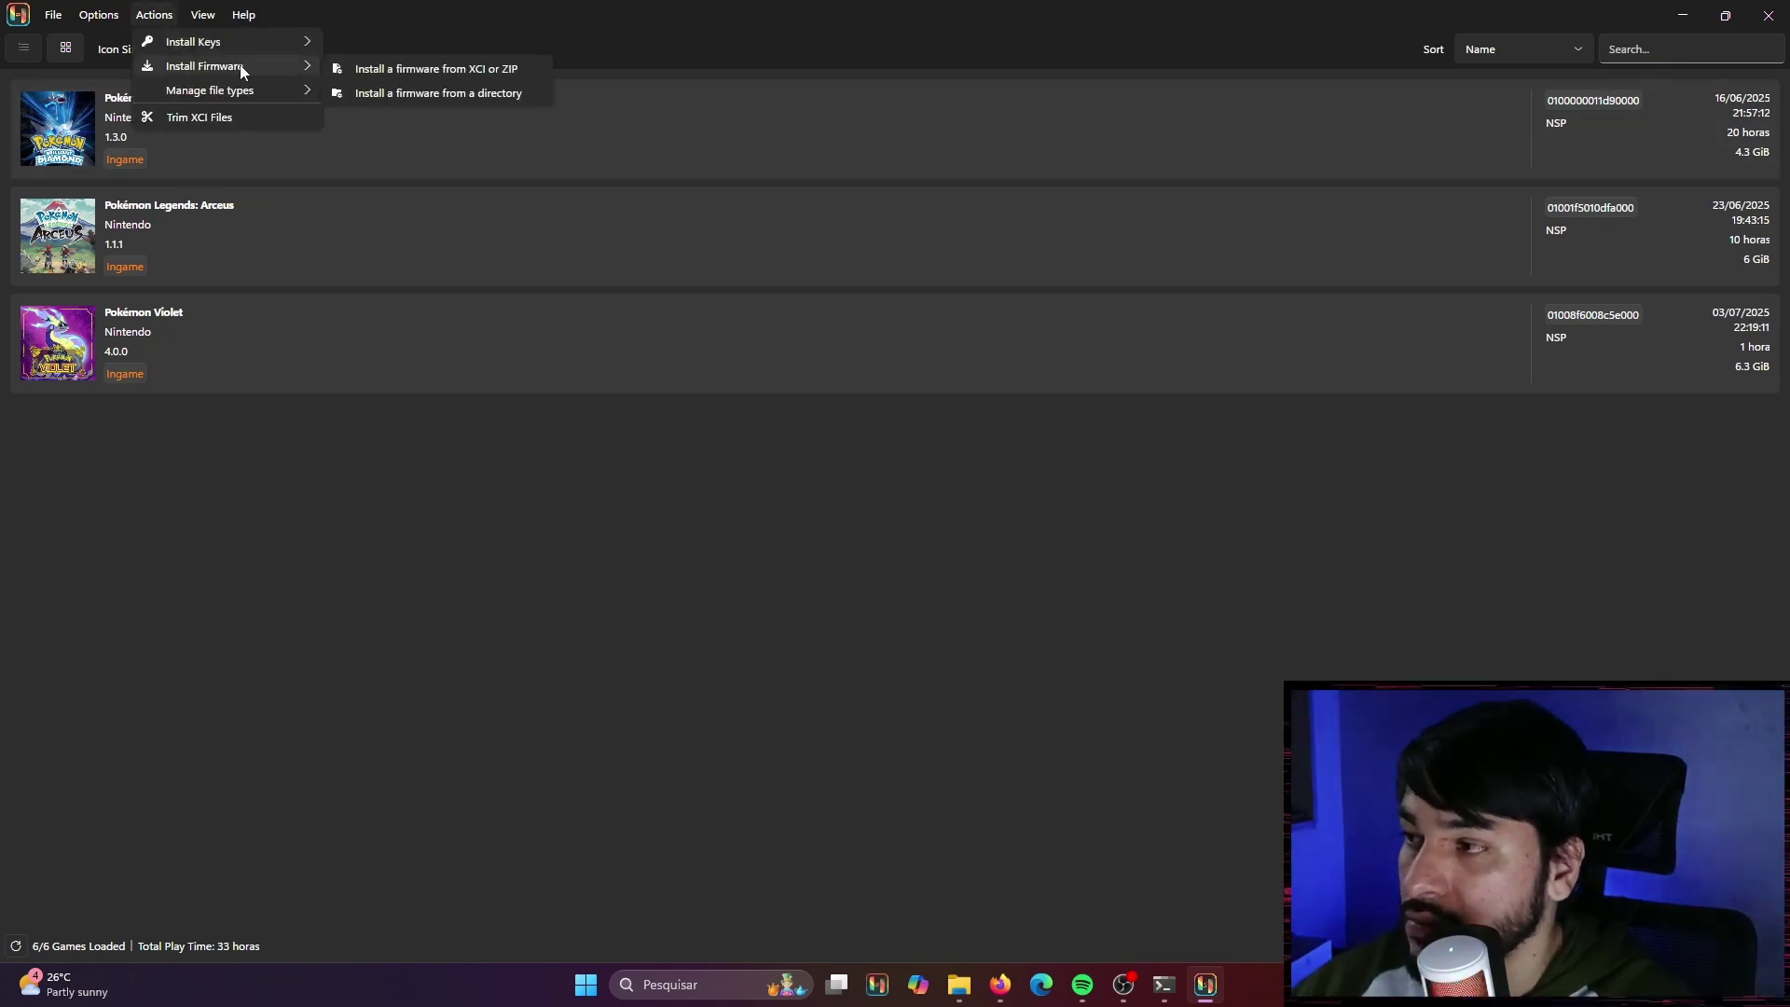
{"action": "left_click", "coordinate": [480, 71]}
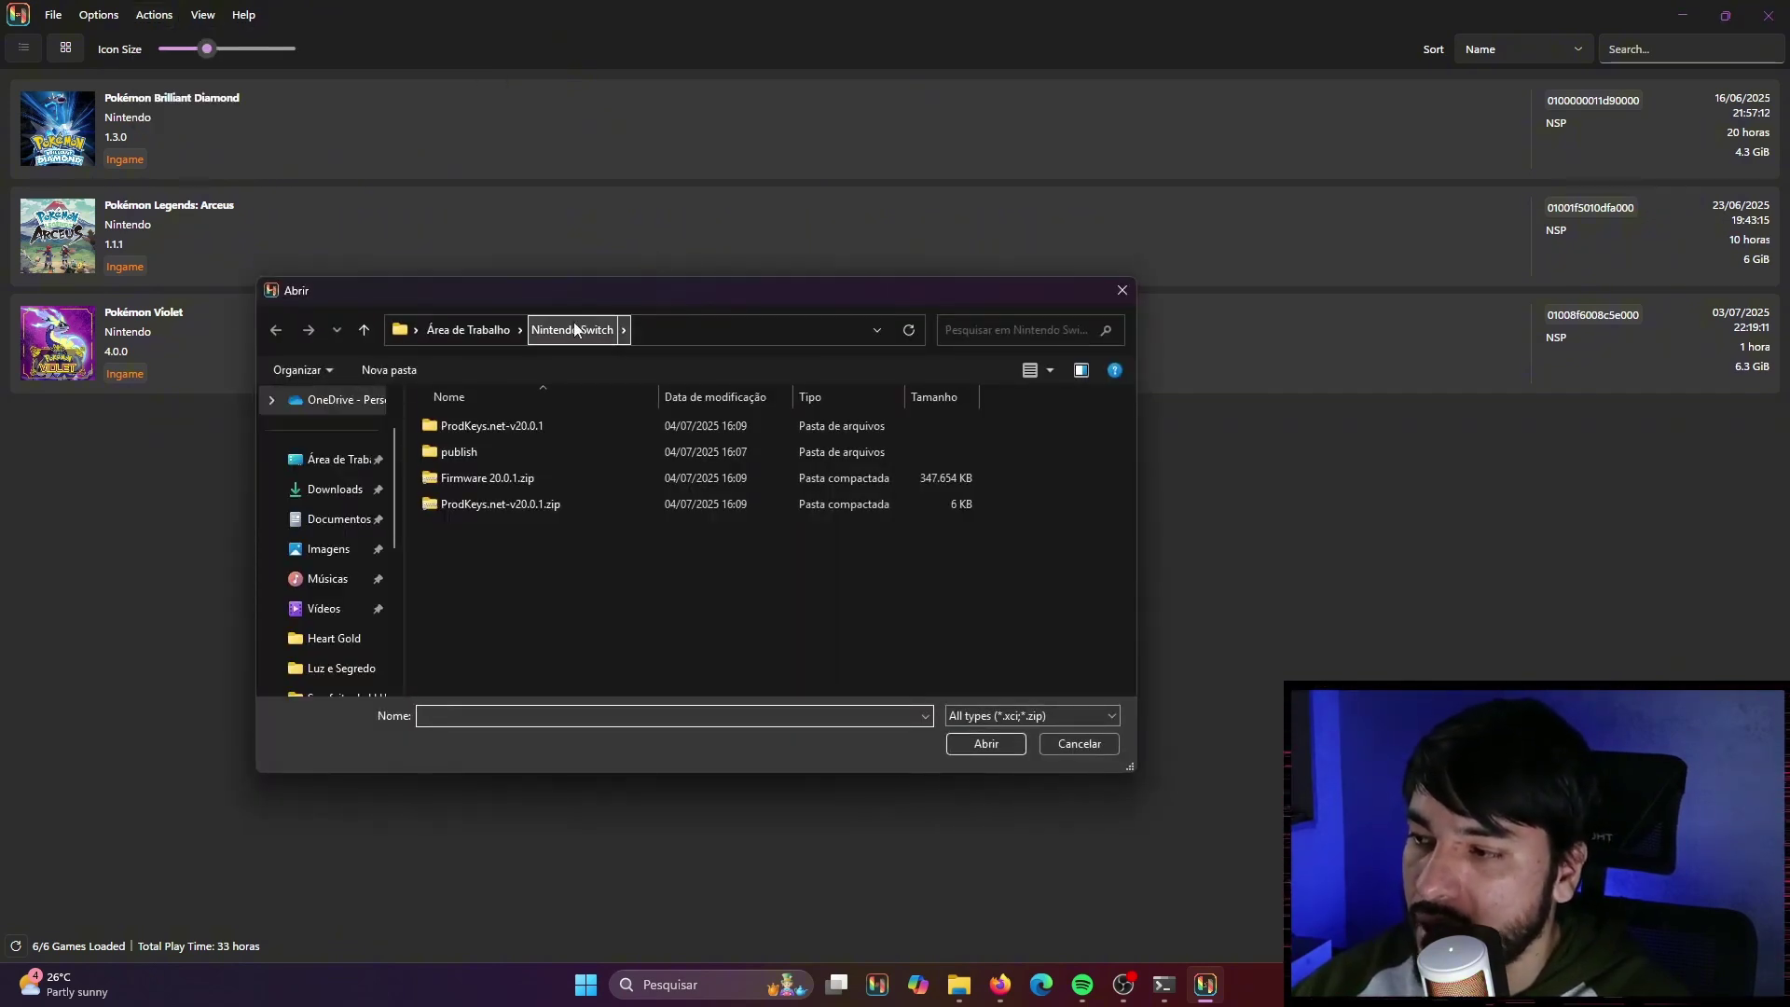
{"action": "left_click", "coordinate": [506, 481]}
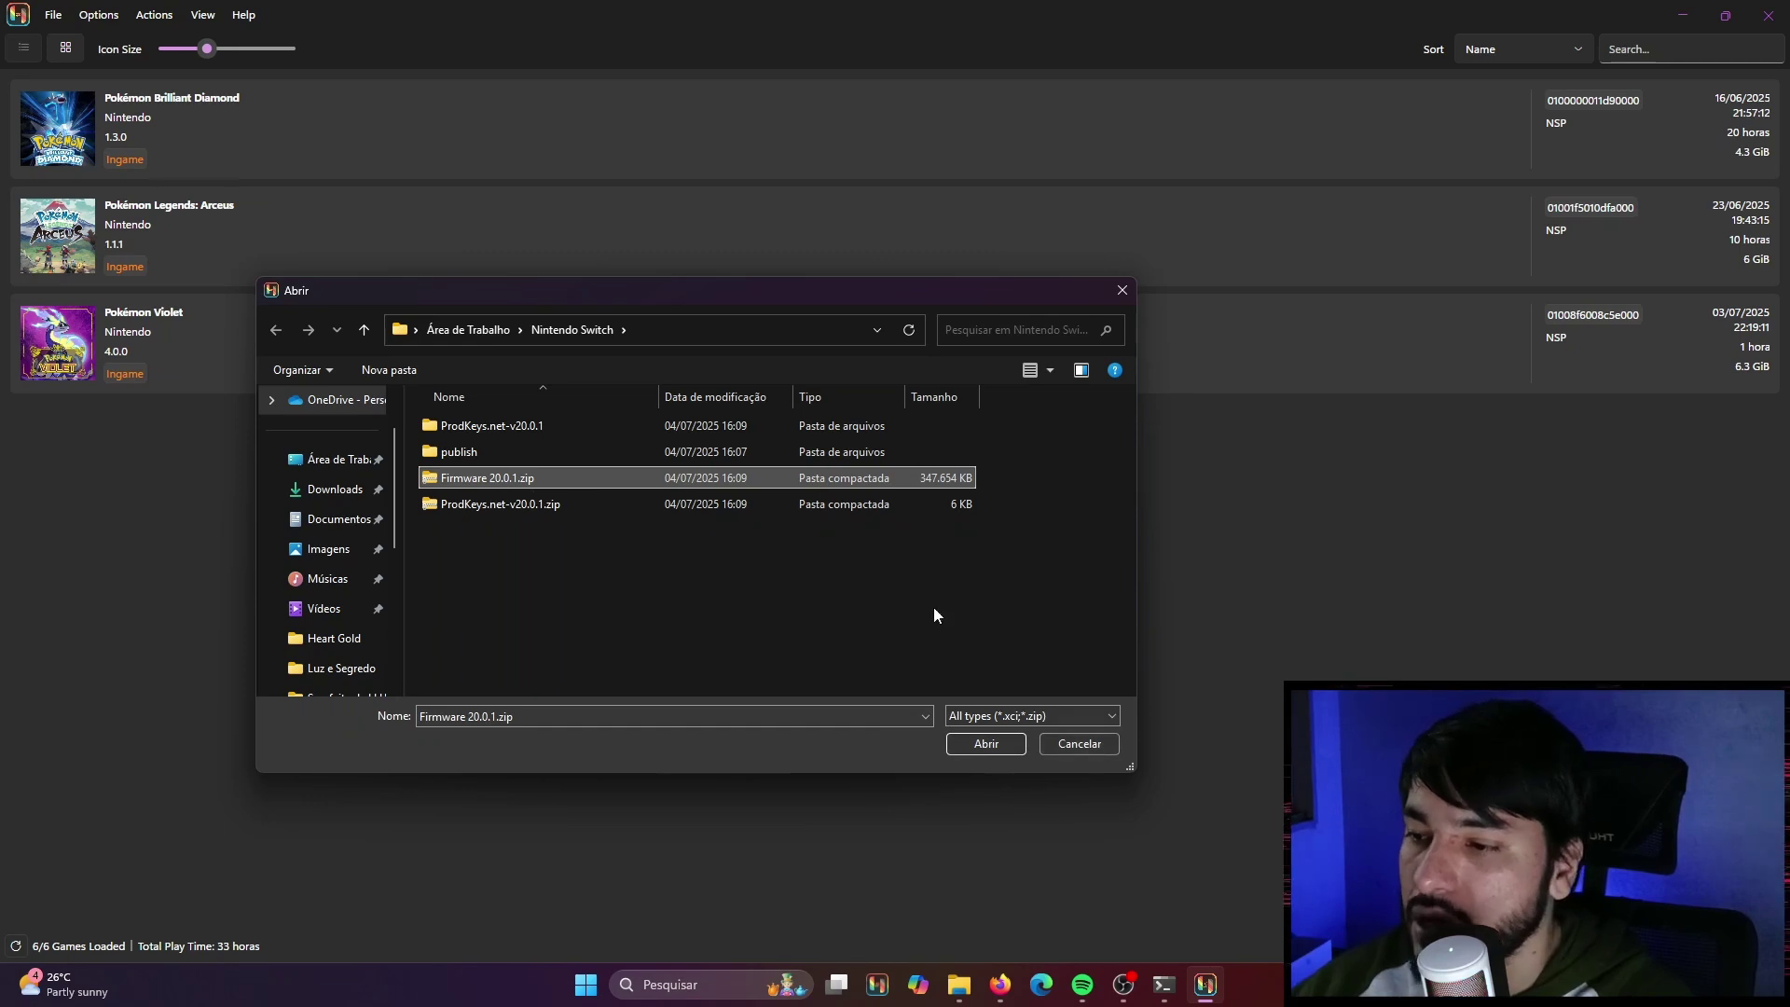
{"action": "left_click", "coordinate": [1087, 743]}
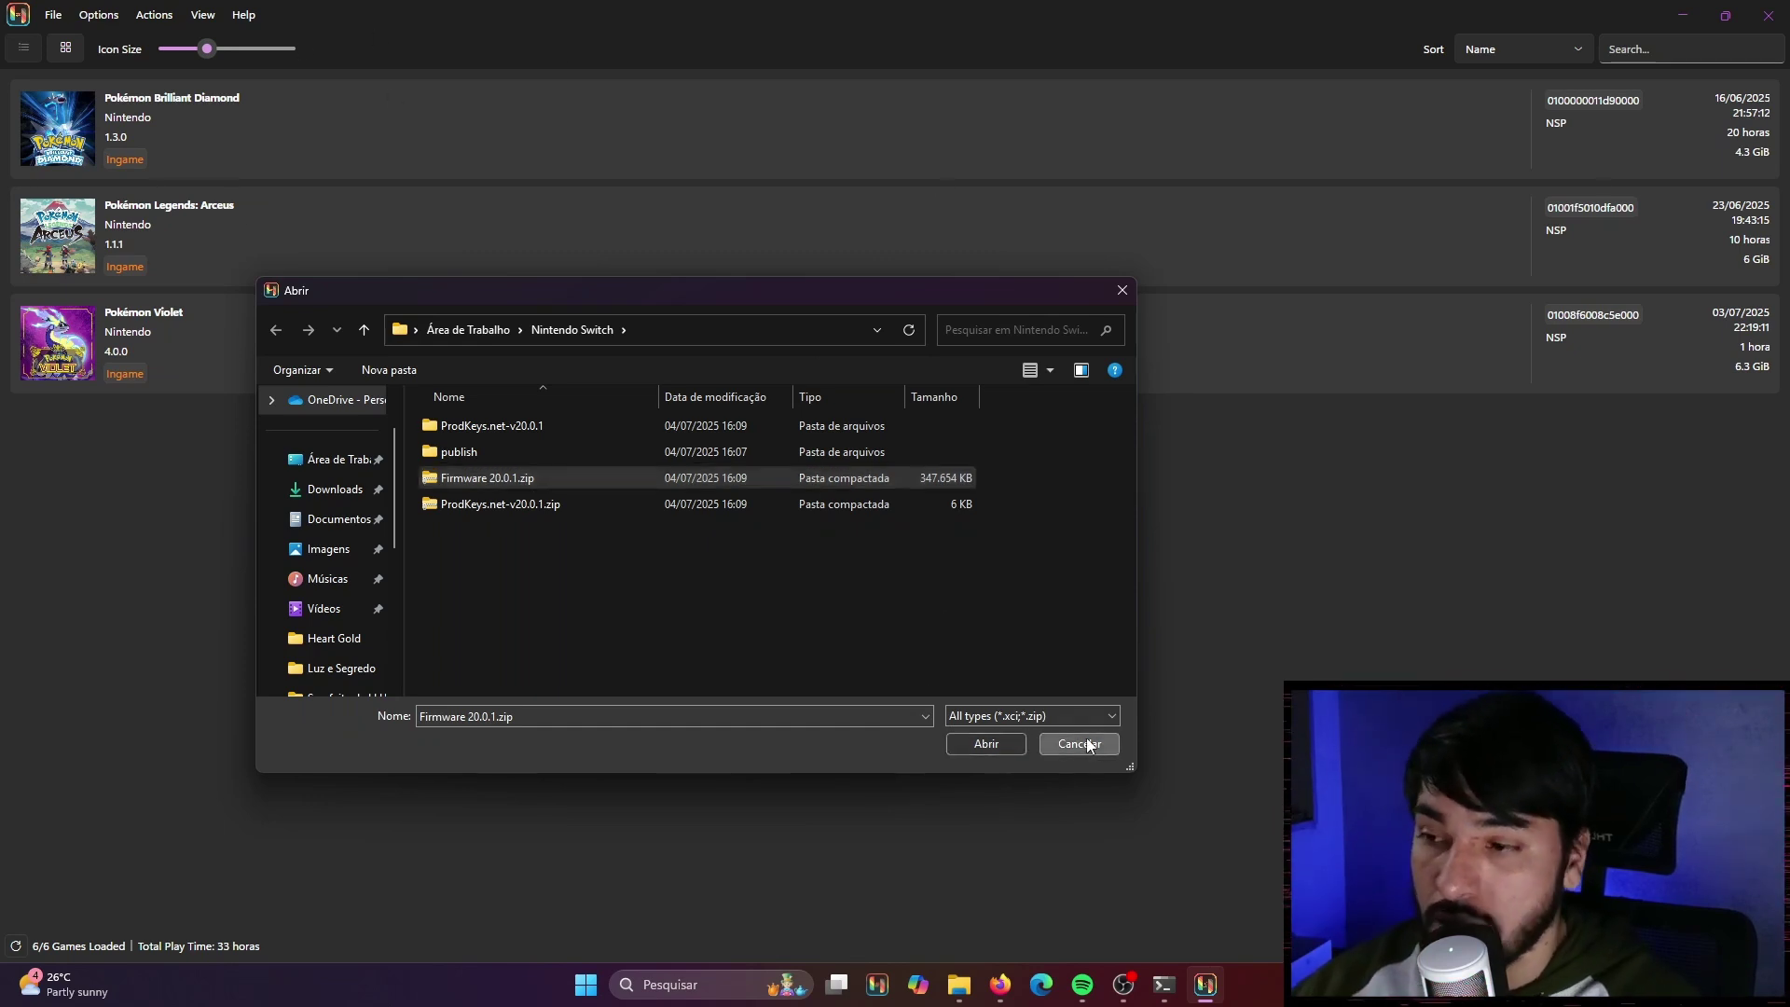
{"action": "left_click", "coordinate": [1087, 743]}
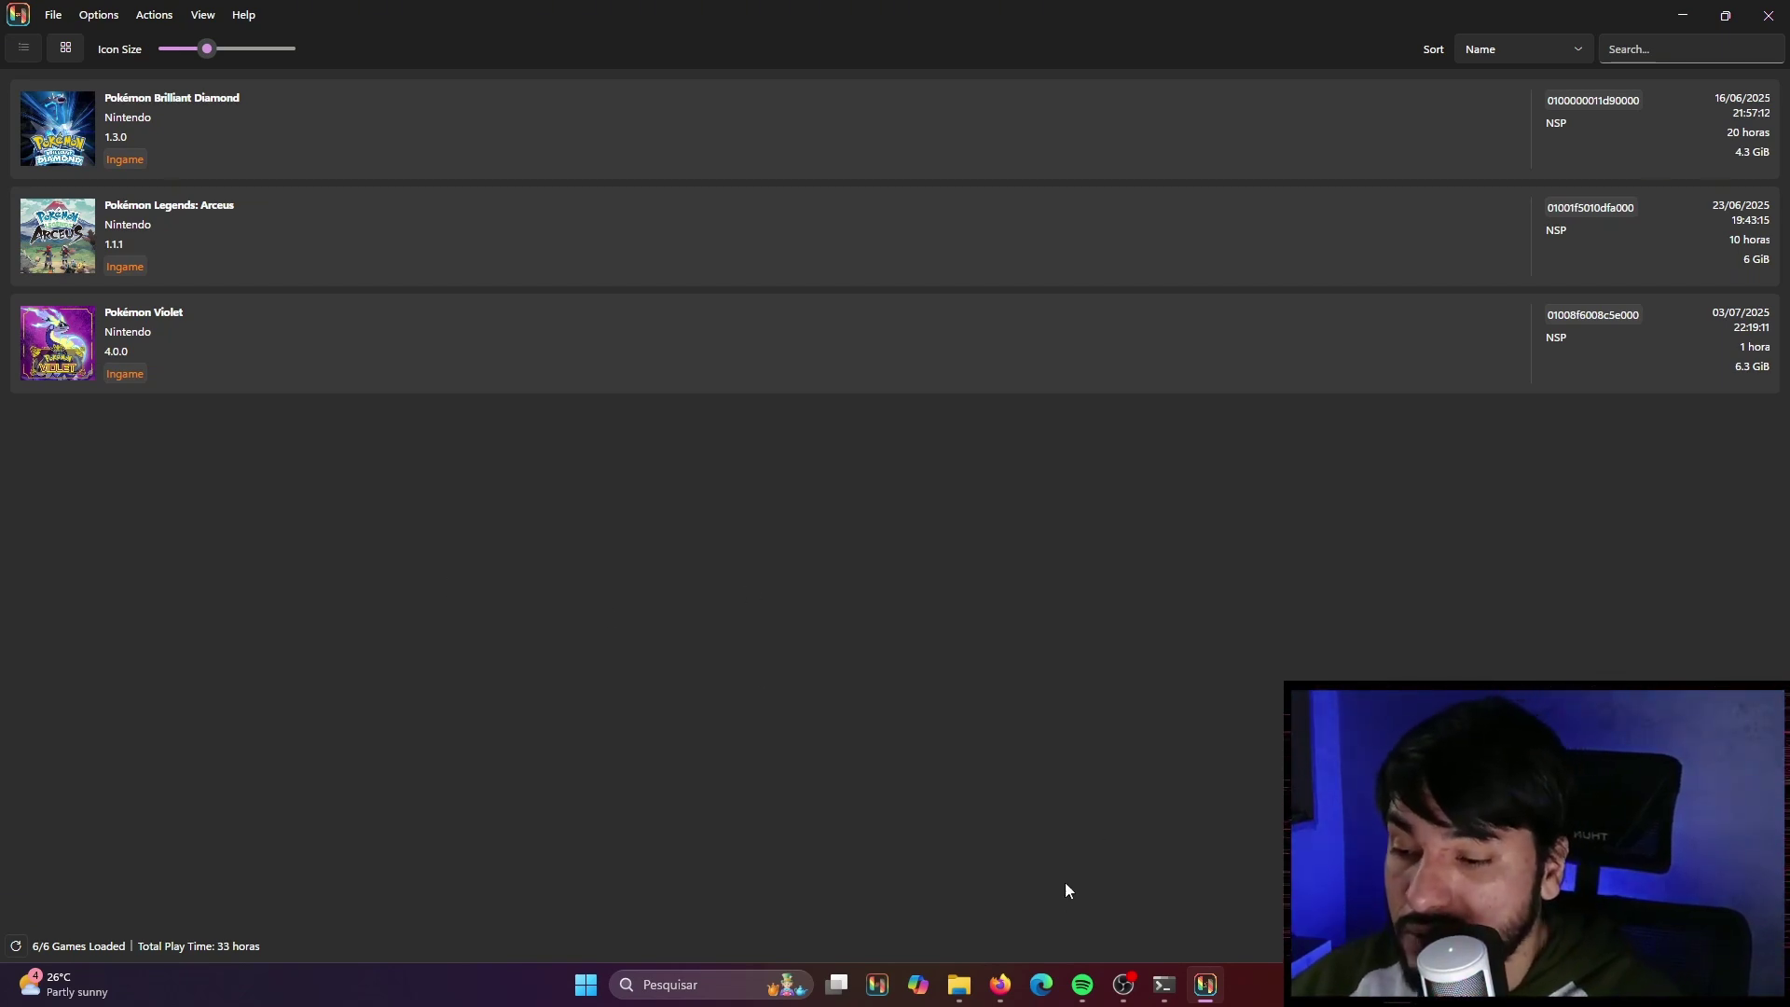
- Switch to File Explorer and delete Firmware 20.0.1.zip, ProdKeys.net-v20.0.1.zip and the extracted ProdKeys.net-v20.0.1 folder from the Nintendo Switch folder
{"action": "left_click", "coordinate": [961, 984]}
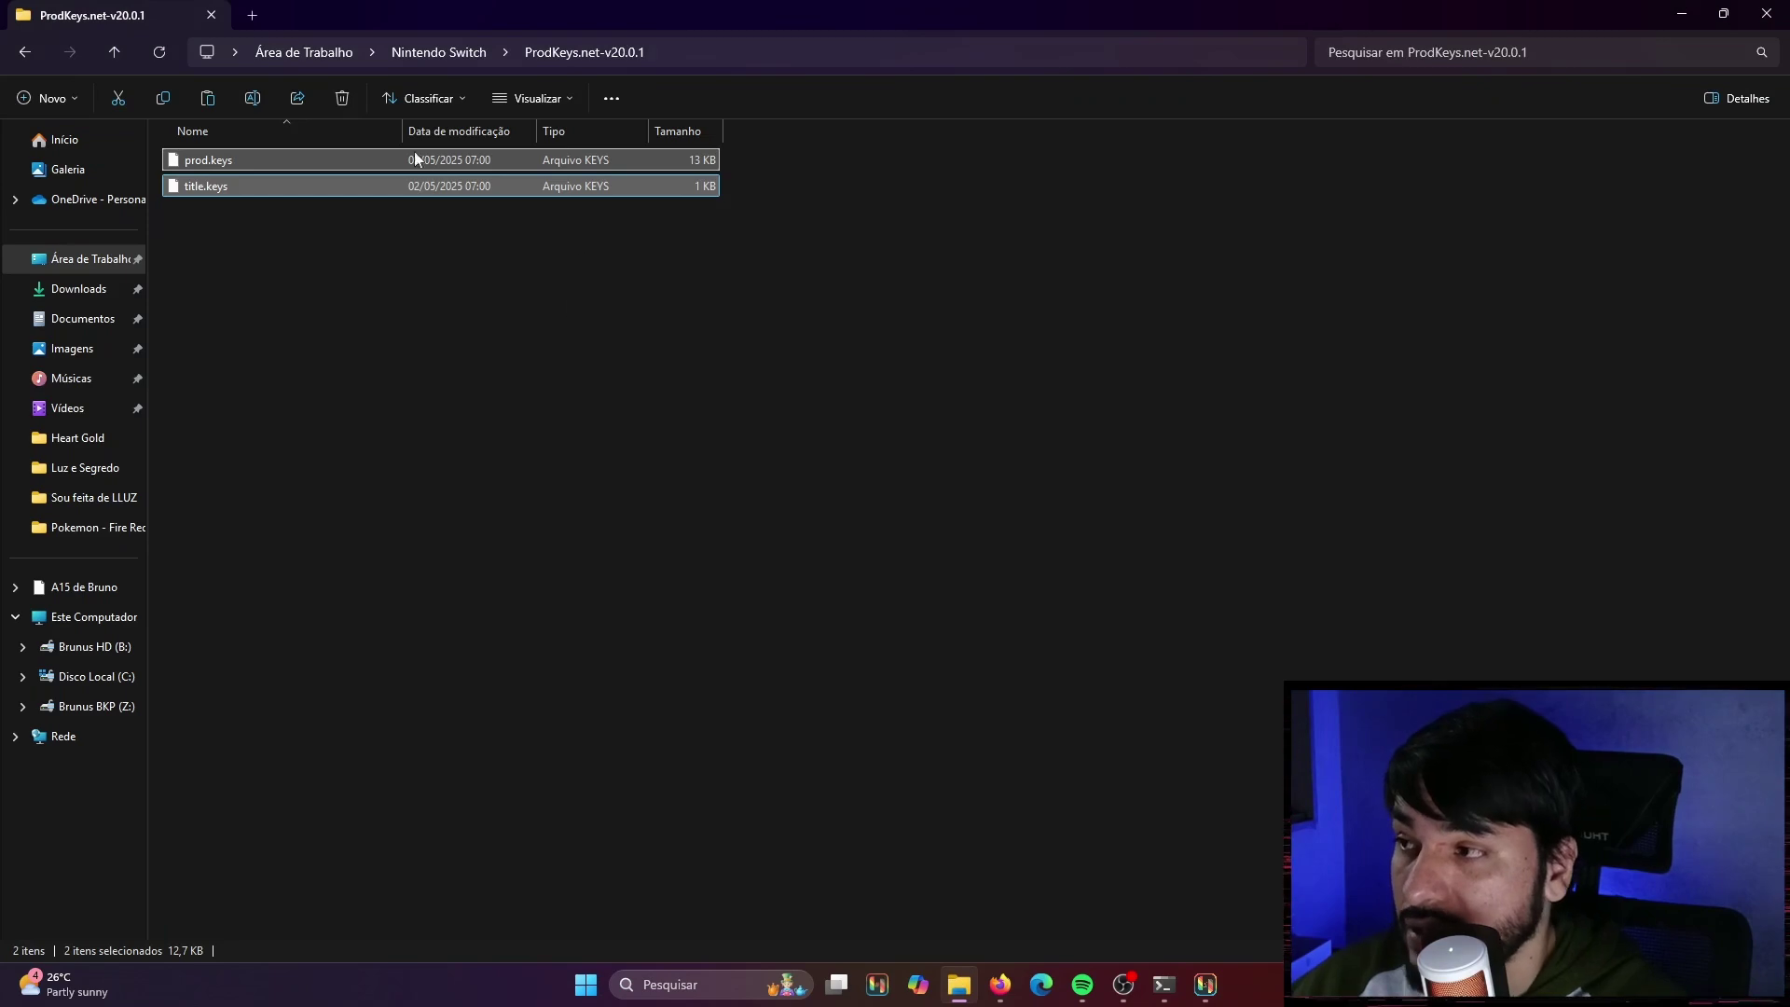
{"action": "left_click", "coordinate": [434, 53]}
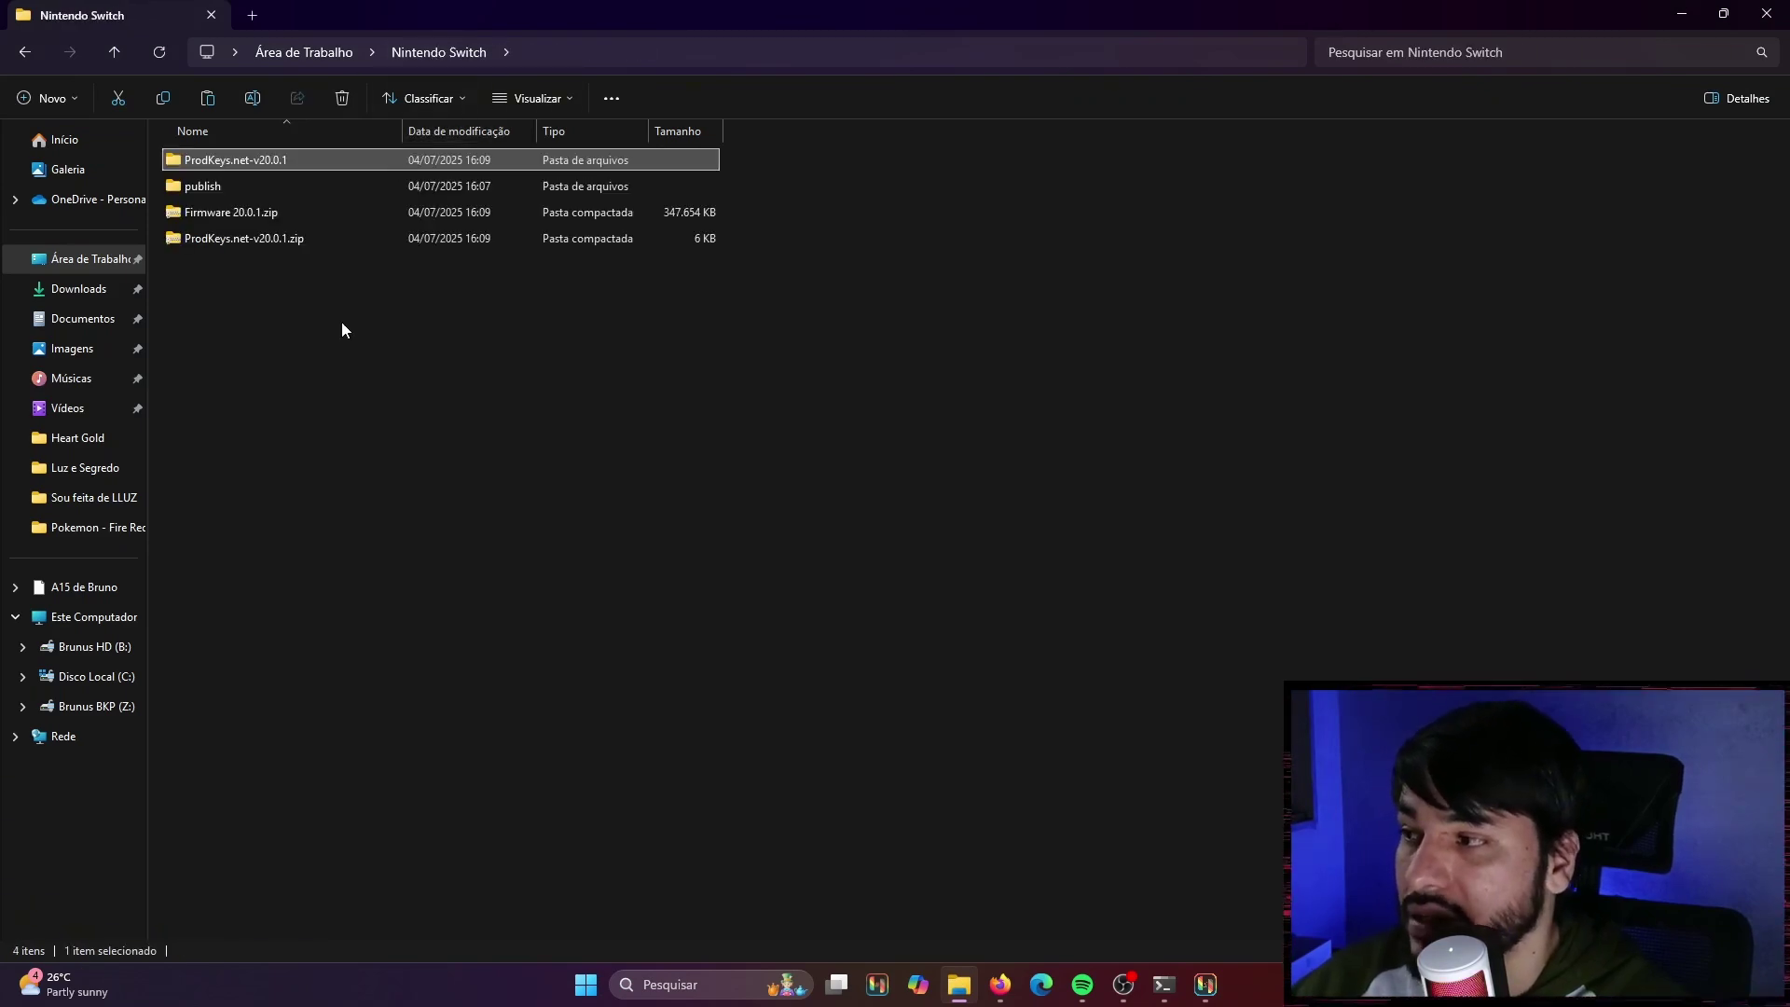
{"action": "left_click_drag", "start_coordinate": [321, 331], "coordinate": [198, 190]}
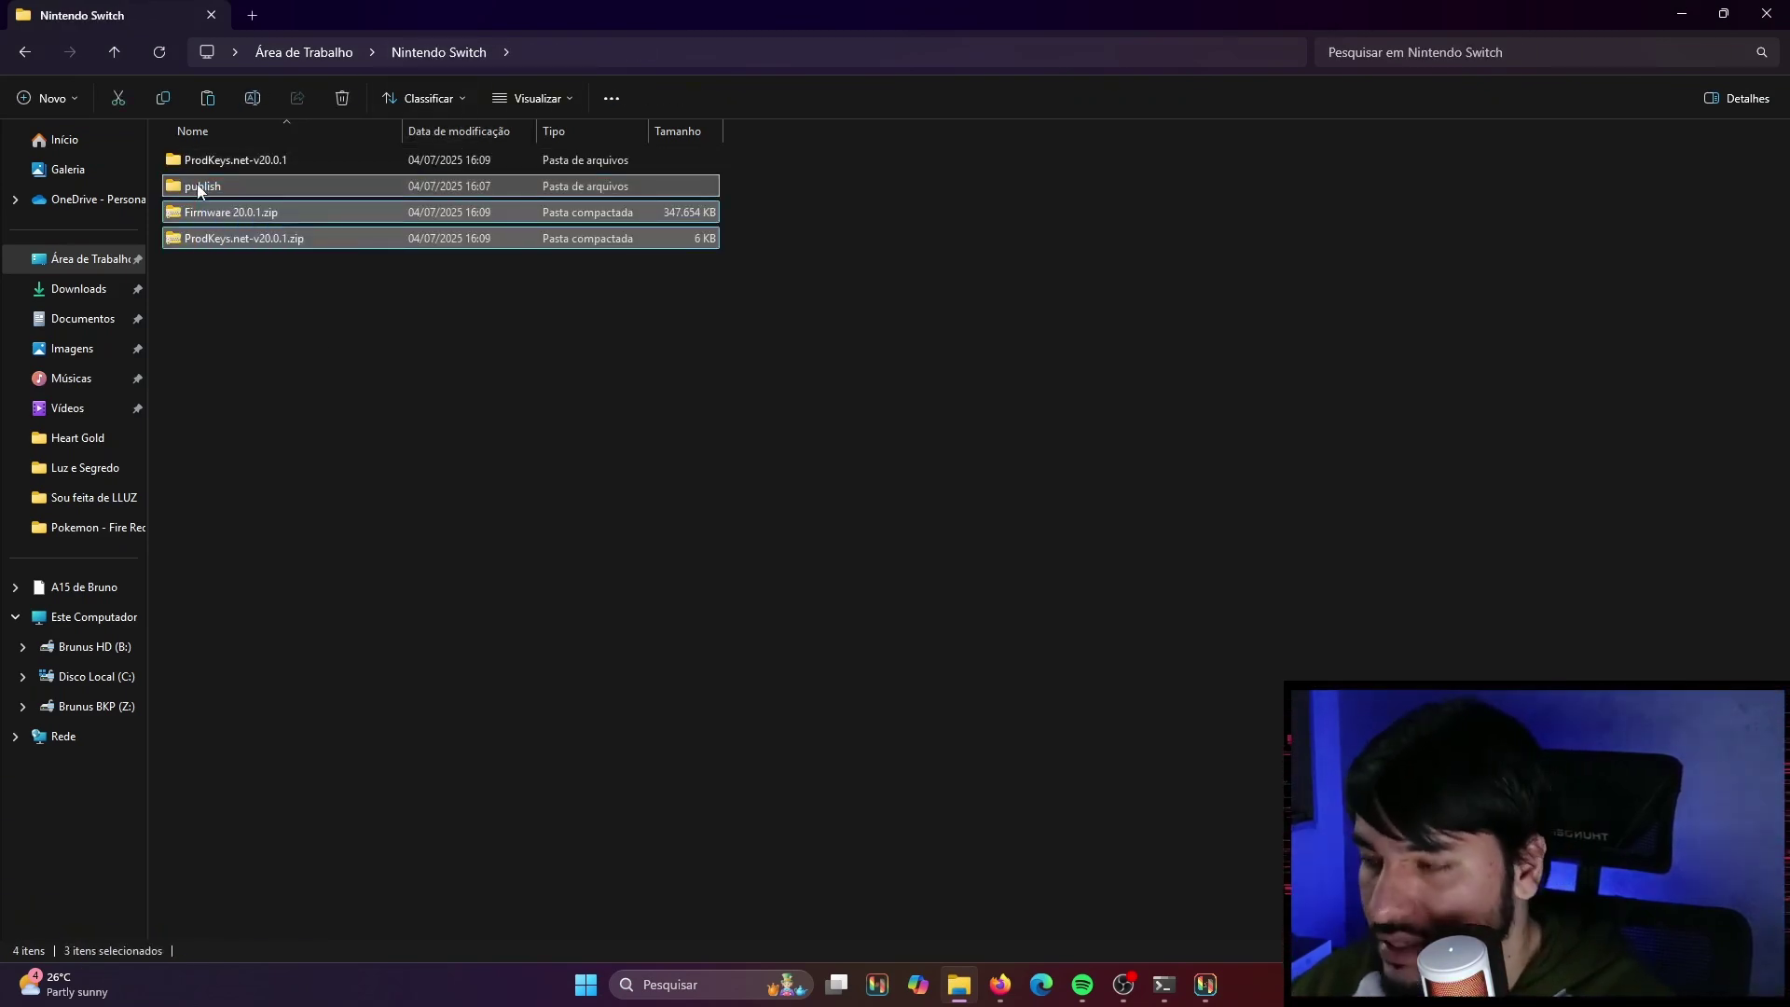
{"action": "left_click", "coordinate": [236, 342]}
{"action": "left_click_drag", "start_coordinate": [307, 313], "coordinate": [246, 214]}
{"action": "key", "text": "Delete"}
{"action": "left_click", "coordinate": [266, 162]}
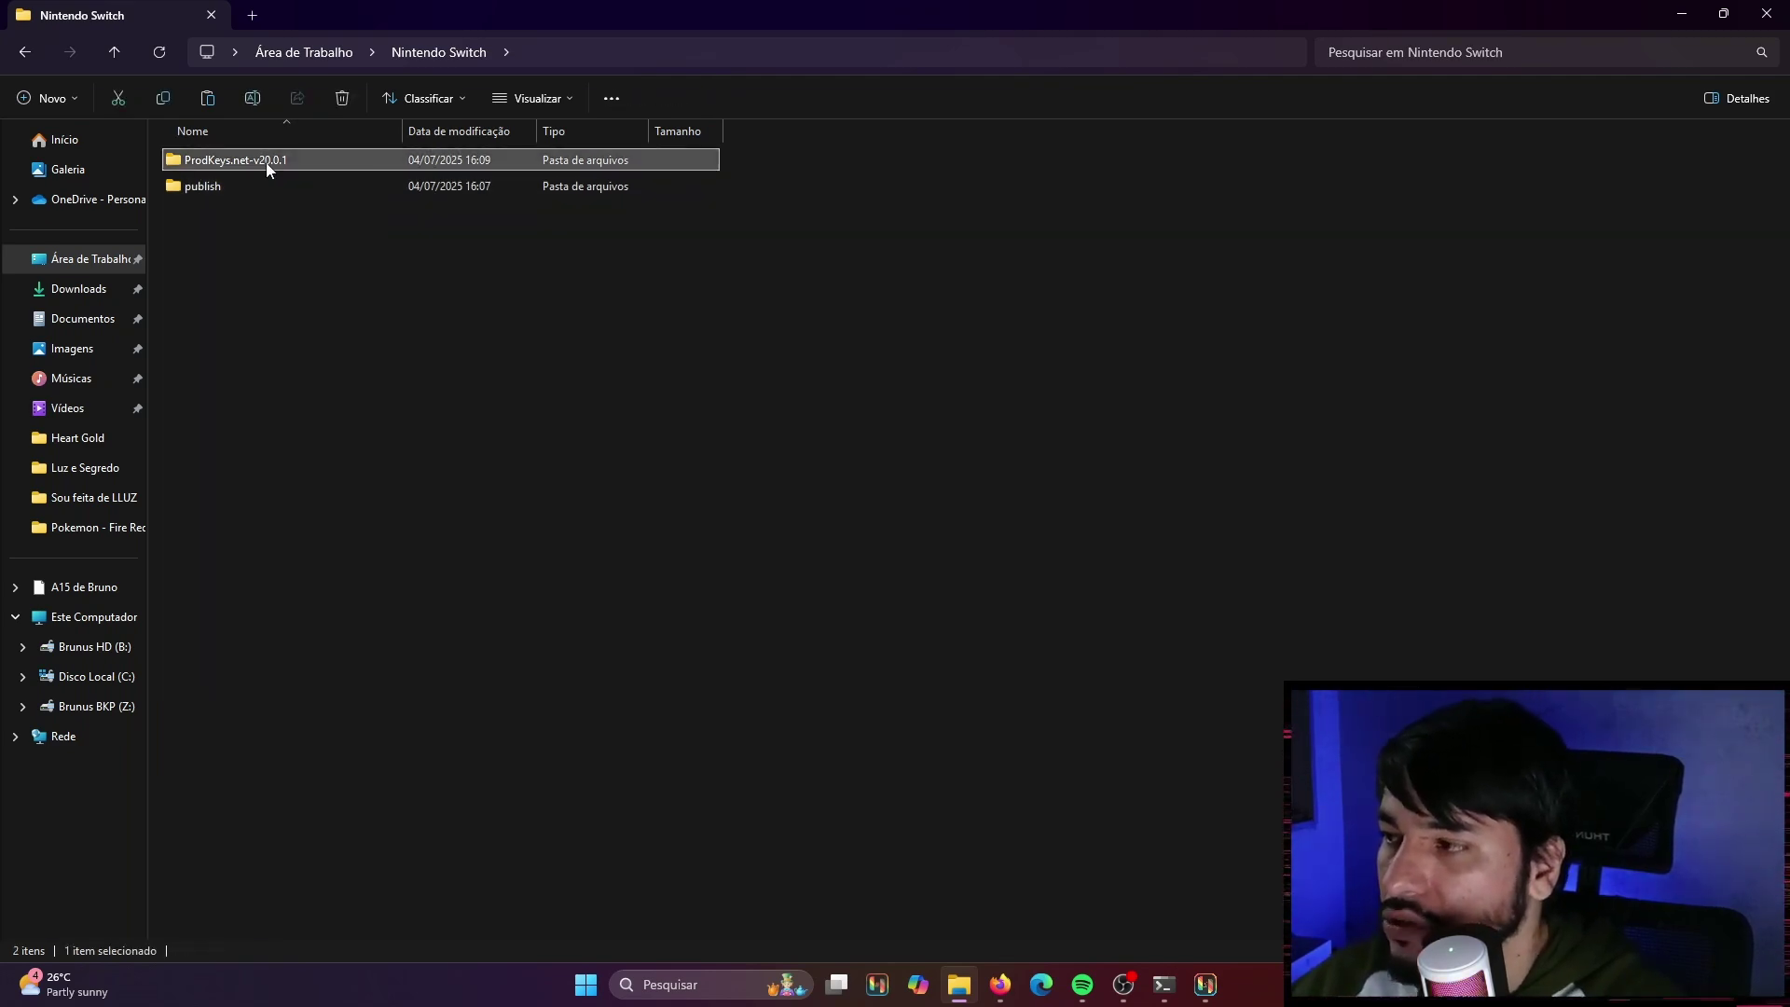
{"action": "key", "text": "Delete"}
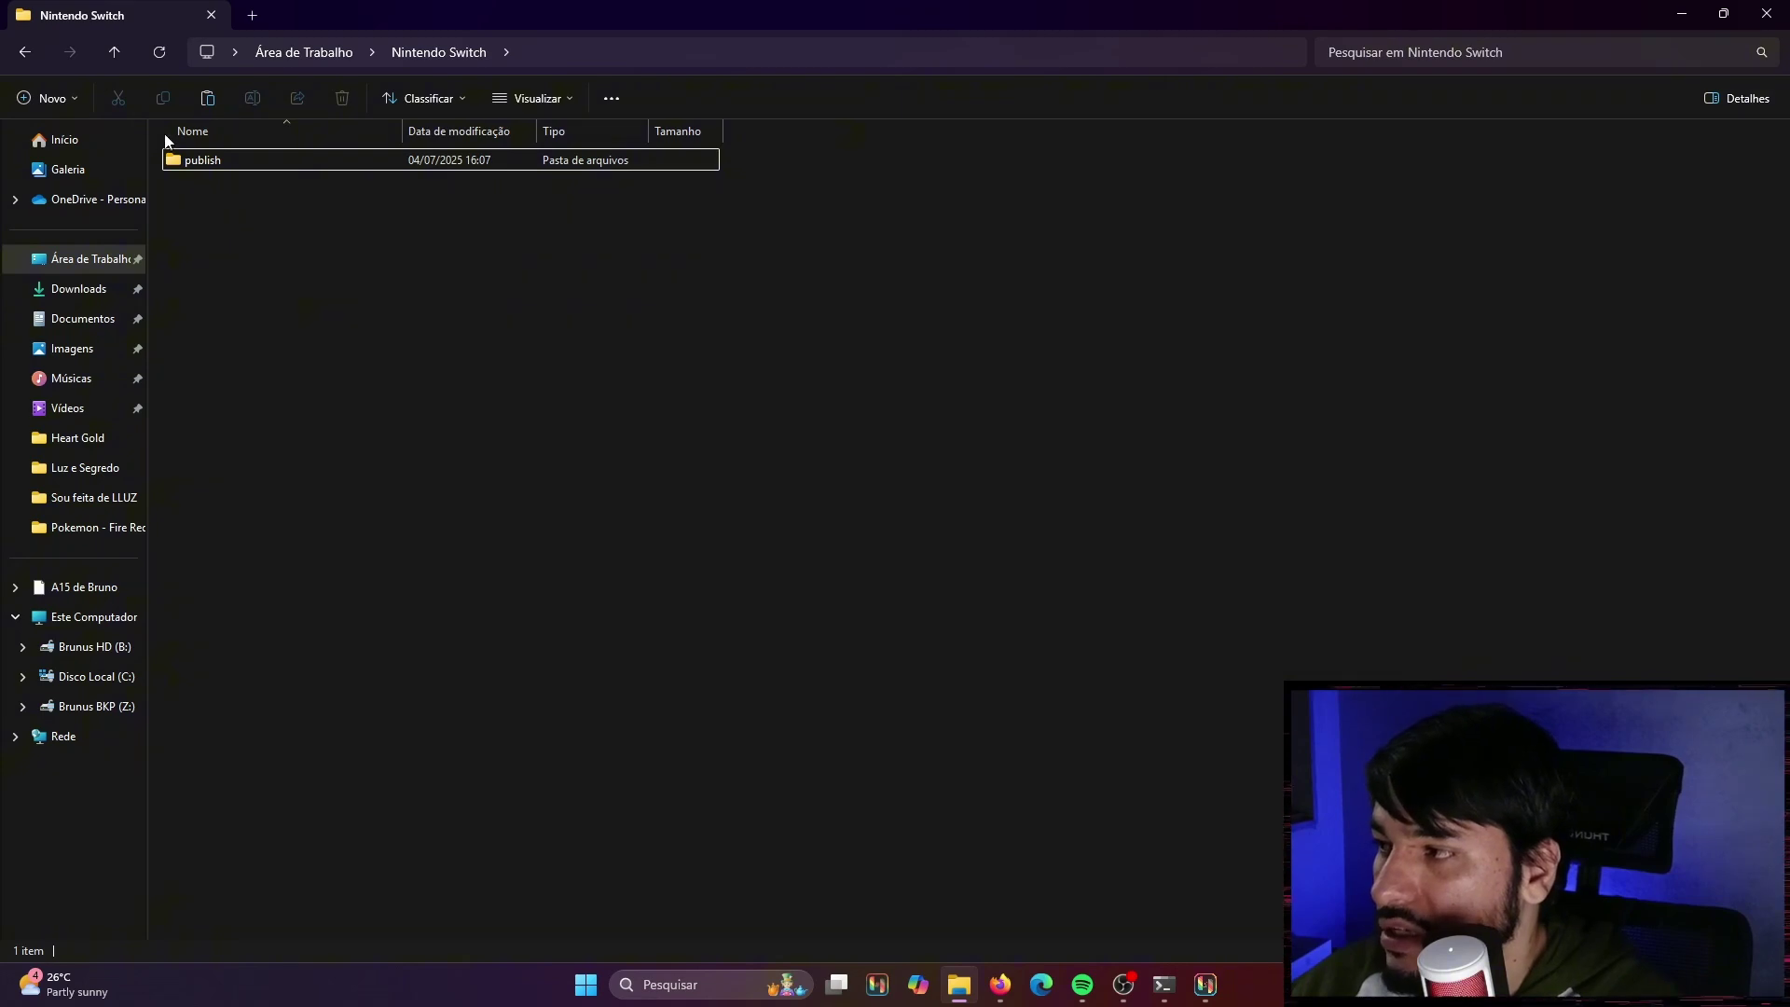
- Create a new folder named rooms inside the Nintendo Switch folder
{"action": "left_click", "coordinate": [64, 104]}
{"action": "left_click", "coordinate": [87, 138]}
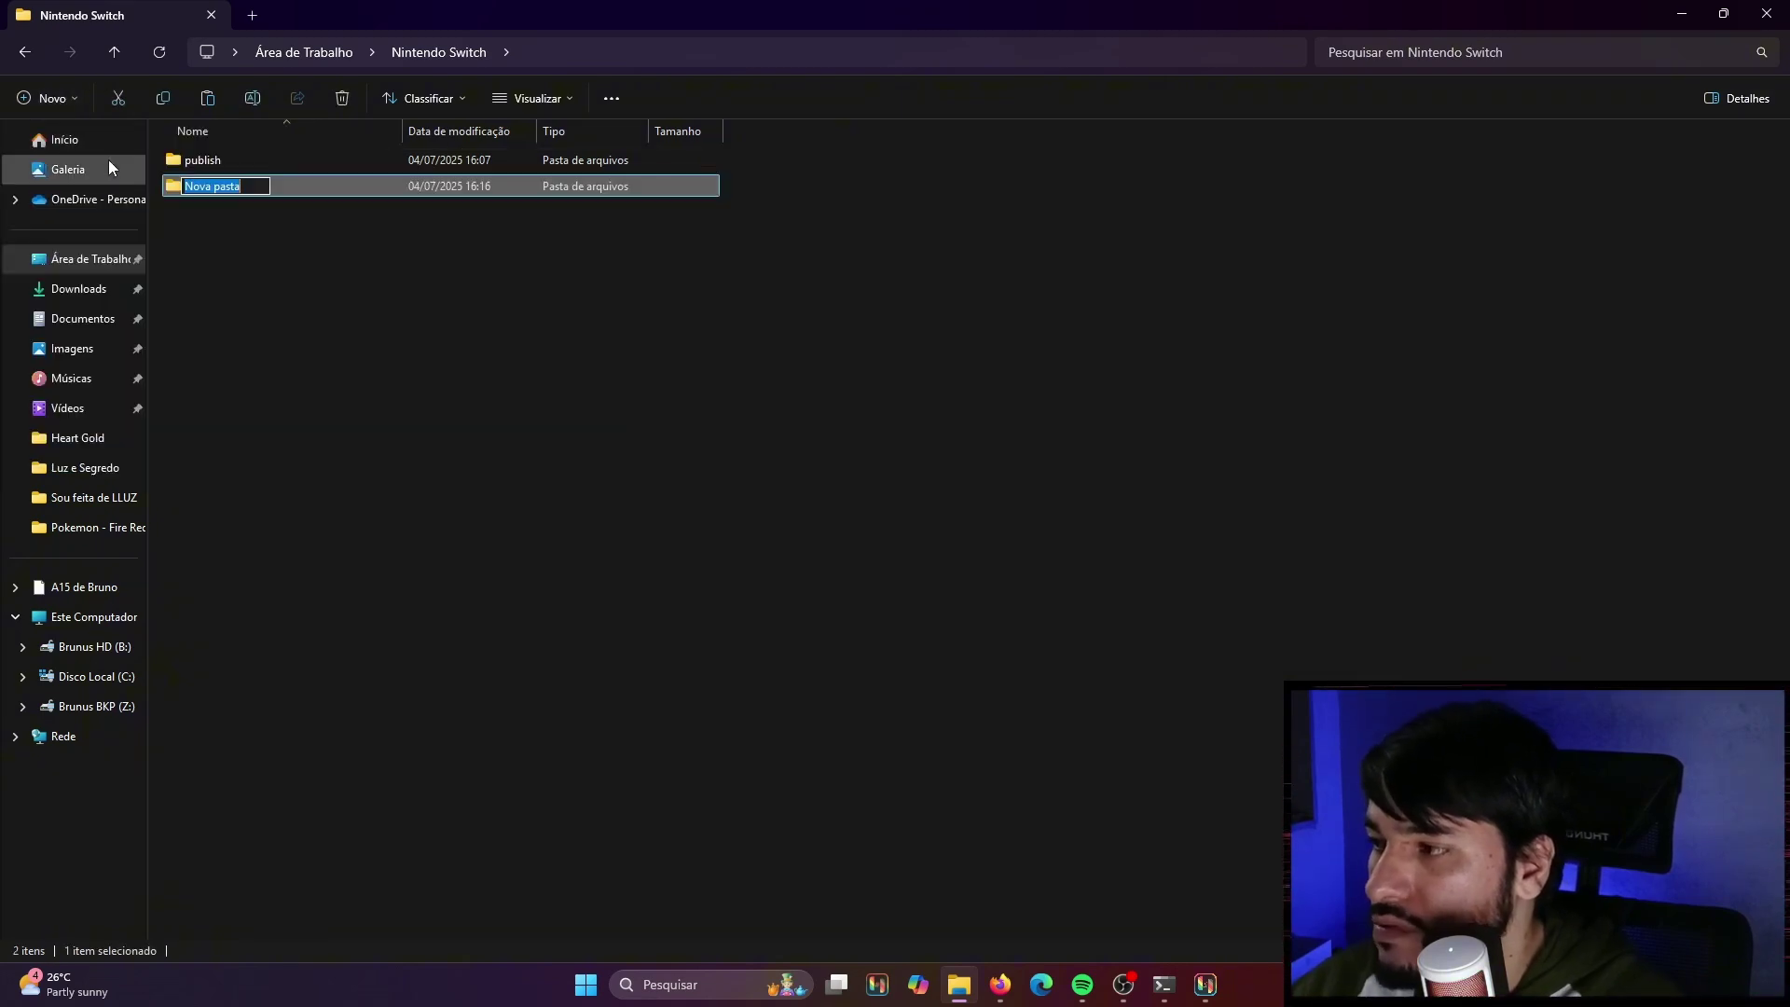
{"action": "type", "text": "room"}
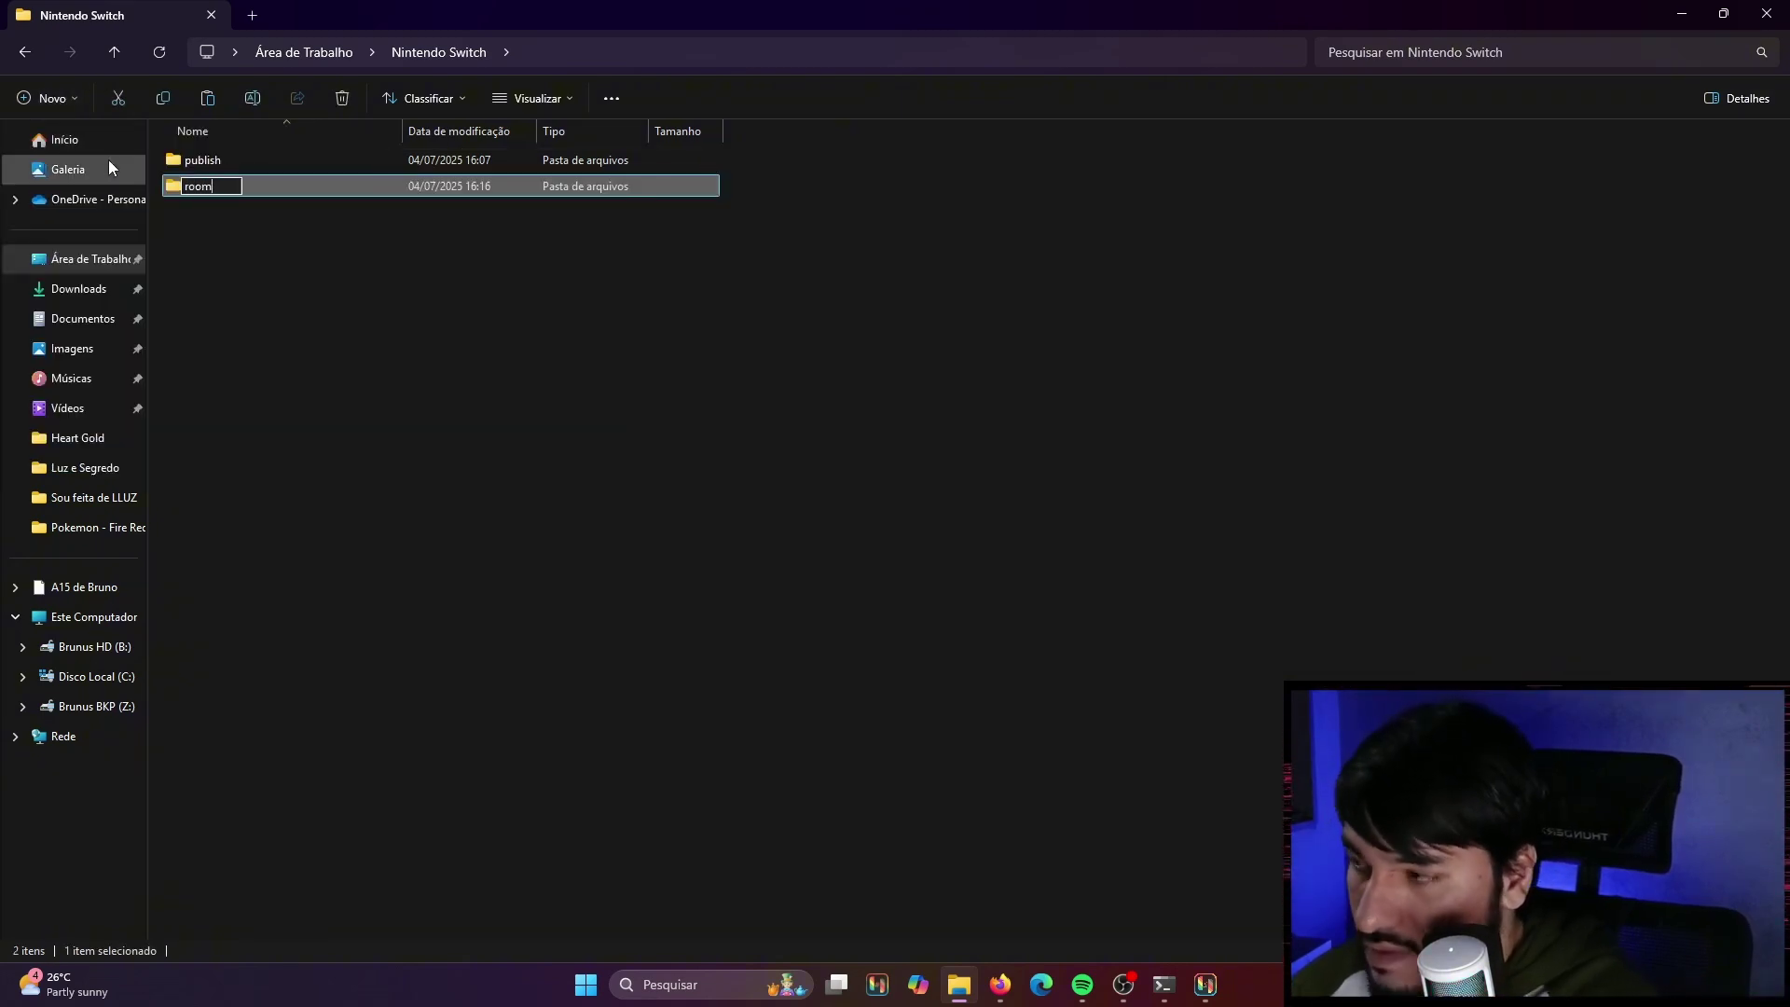
{"action": "type", "text": "s"}
{"action": "key", "text": "Return"}
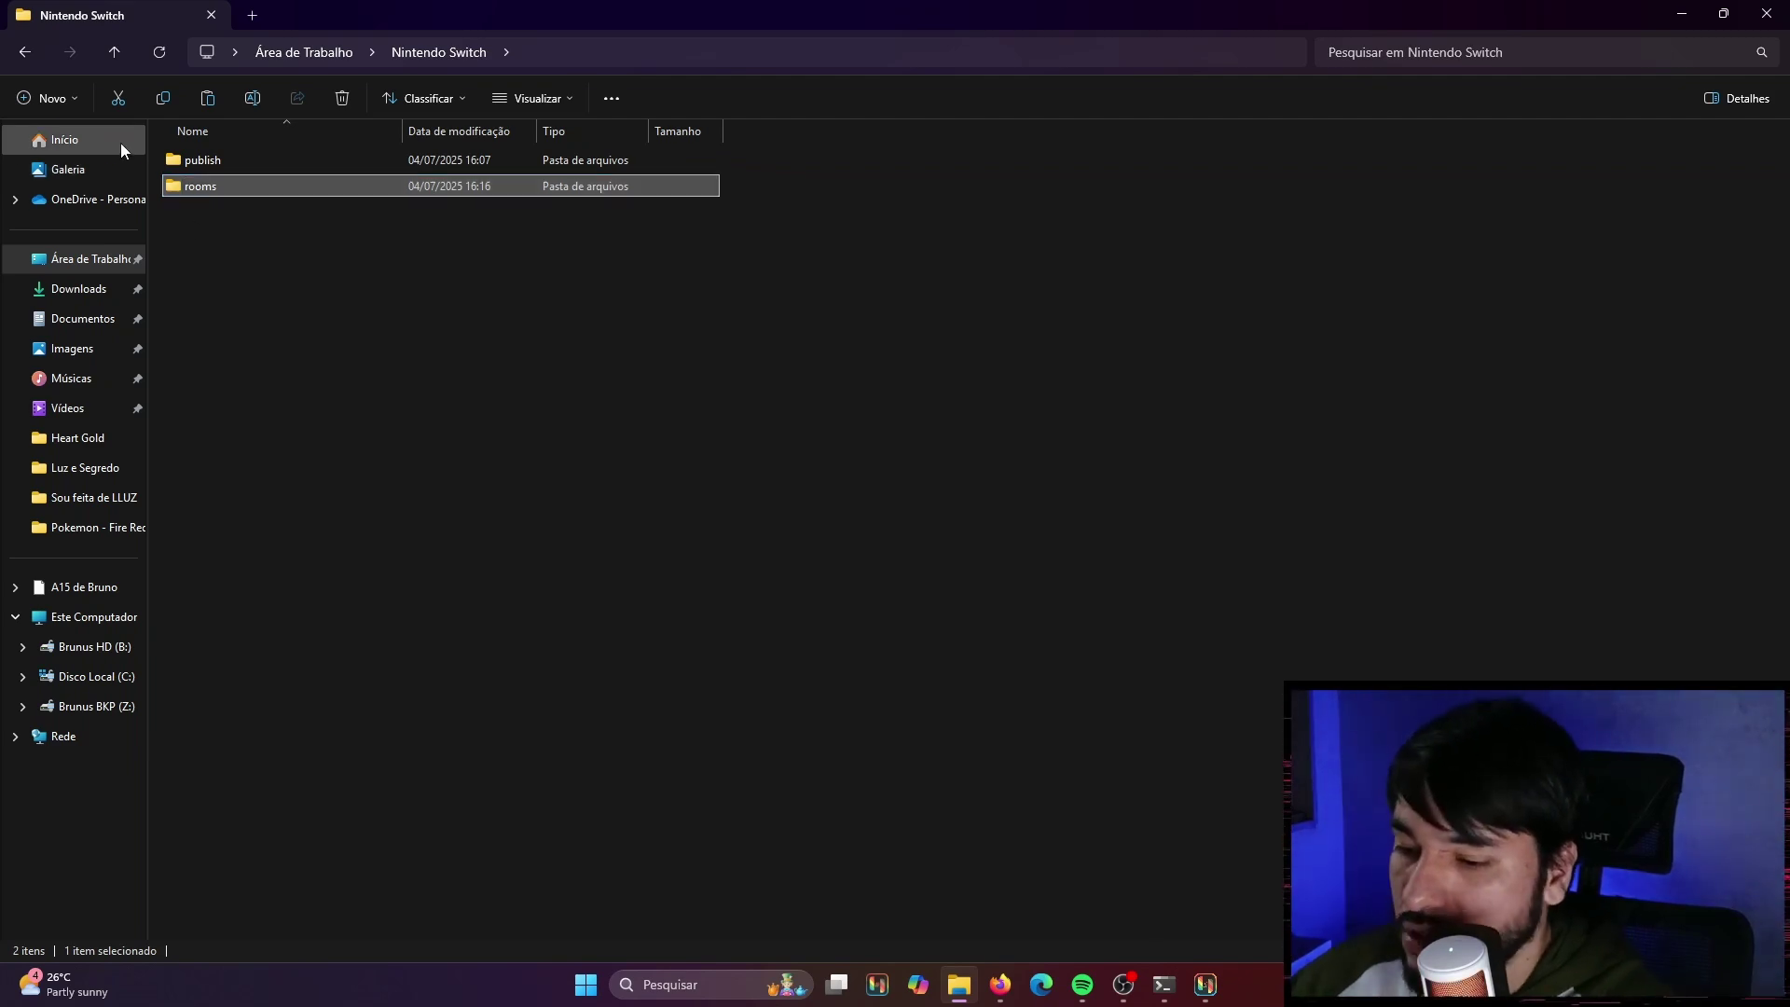
{"action": "left_click", "coordinate": [504, 418]}
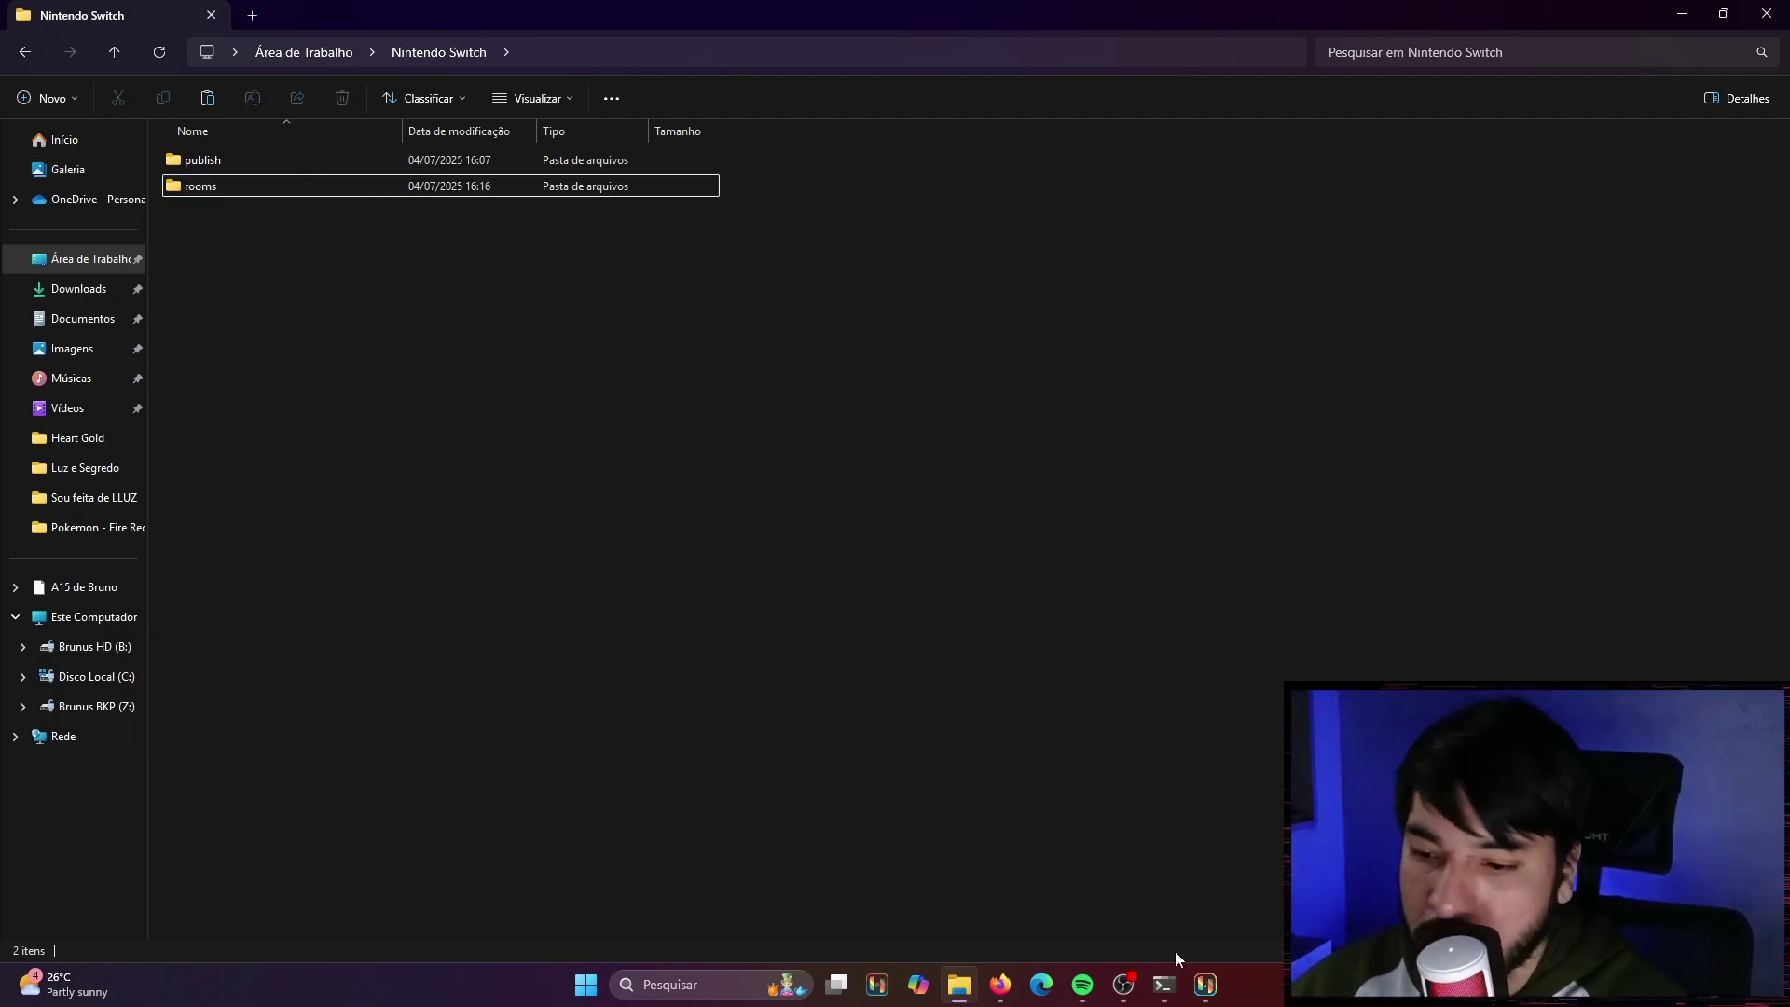
- Switch to Ryujinx and add the rooms folder from the desktop's Nintendo Switch folder to the game directories in the settings
{"action": "left_click", "coordinate": [1205, 985]}
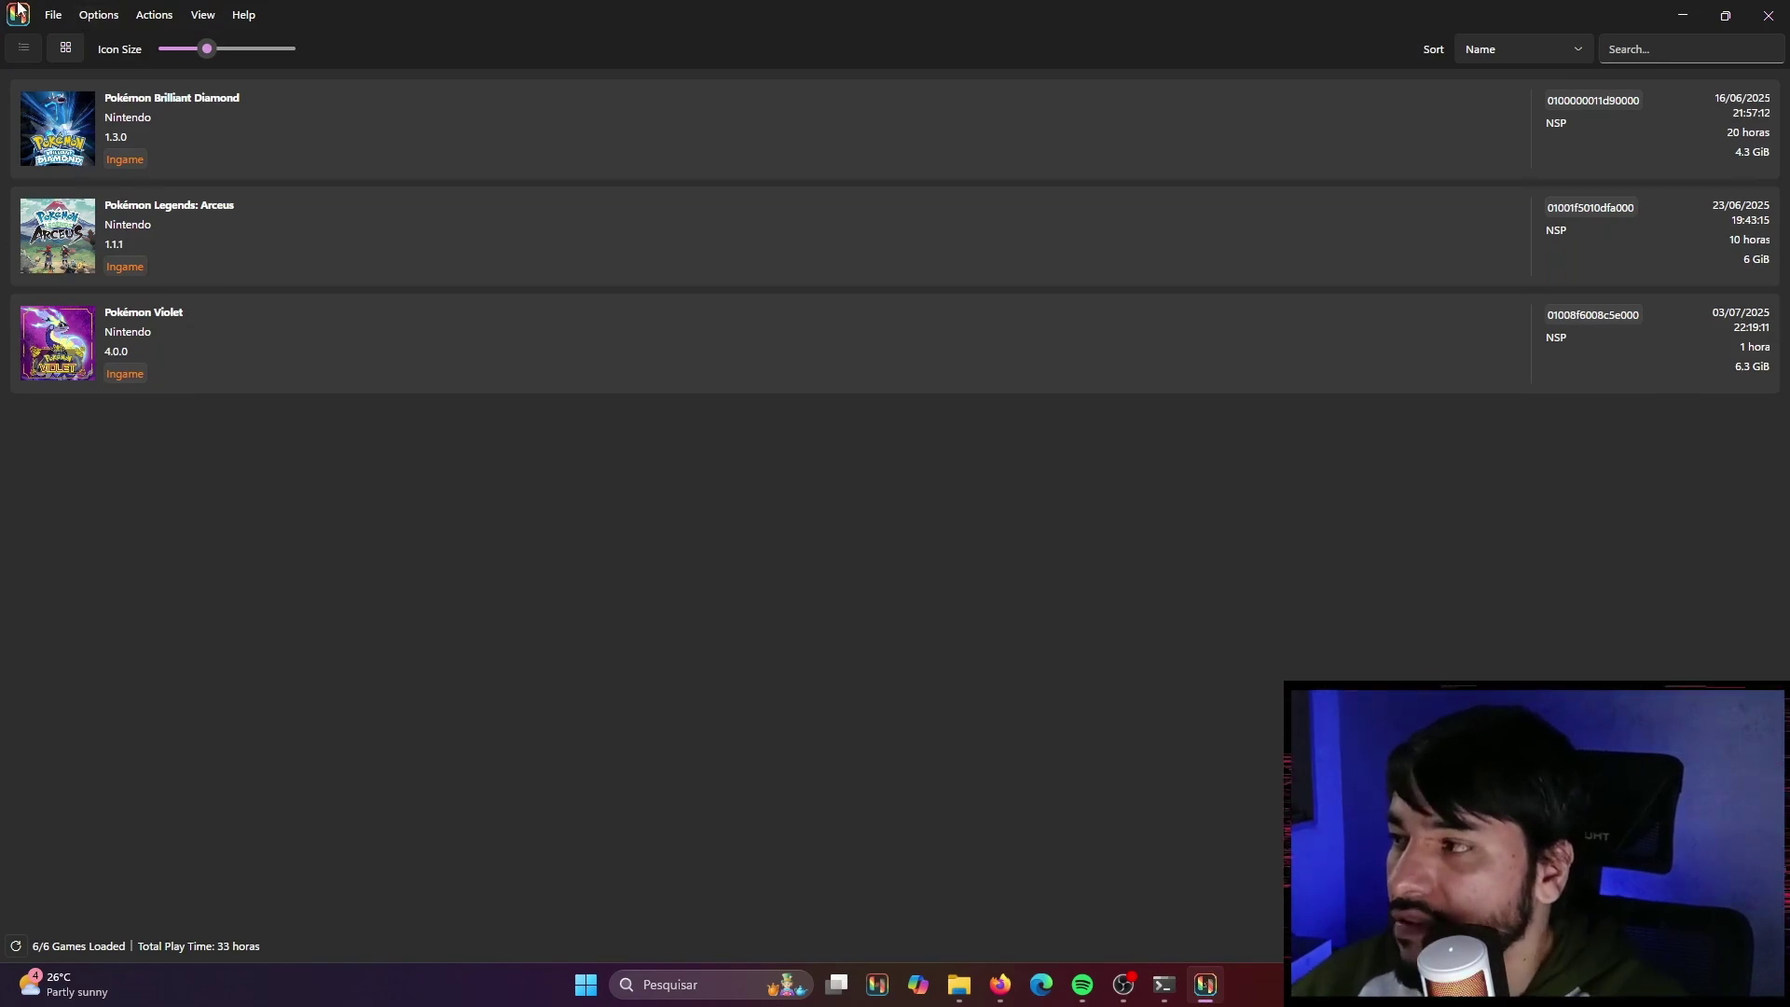
{"action": "left_click", "coordinate": [98, 15]}
{"action": "mouse_move", "coordinate": [154, 15]}
{"action": "mouse_move", "coordinate": [98, 15]}
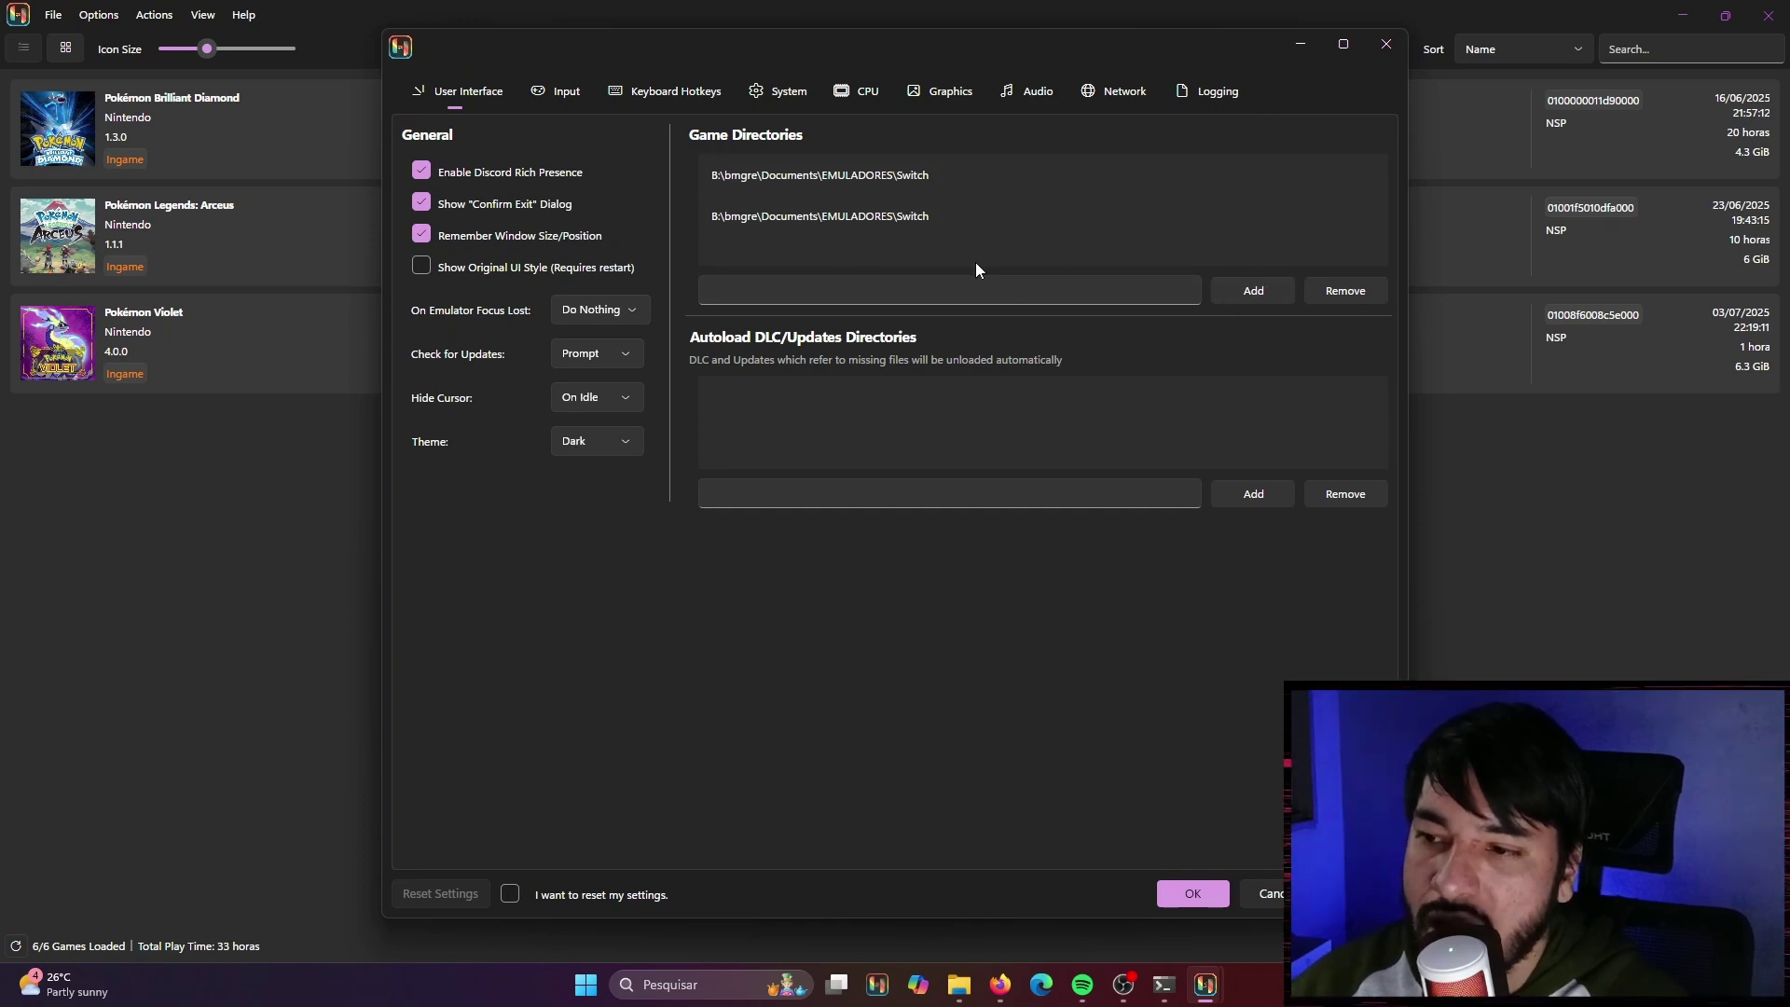
{"action": "left_click", "coordinate": [1273, 289]}
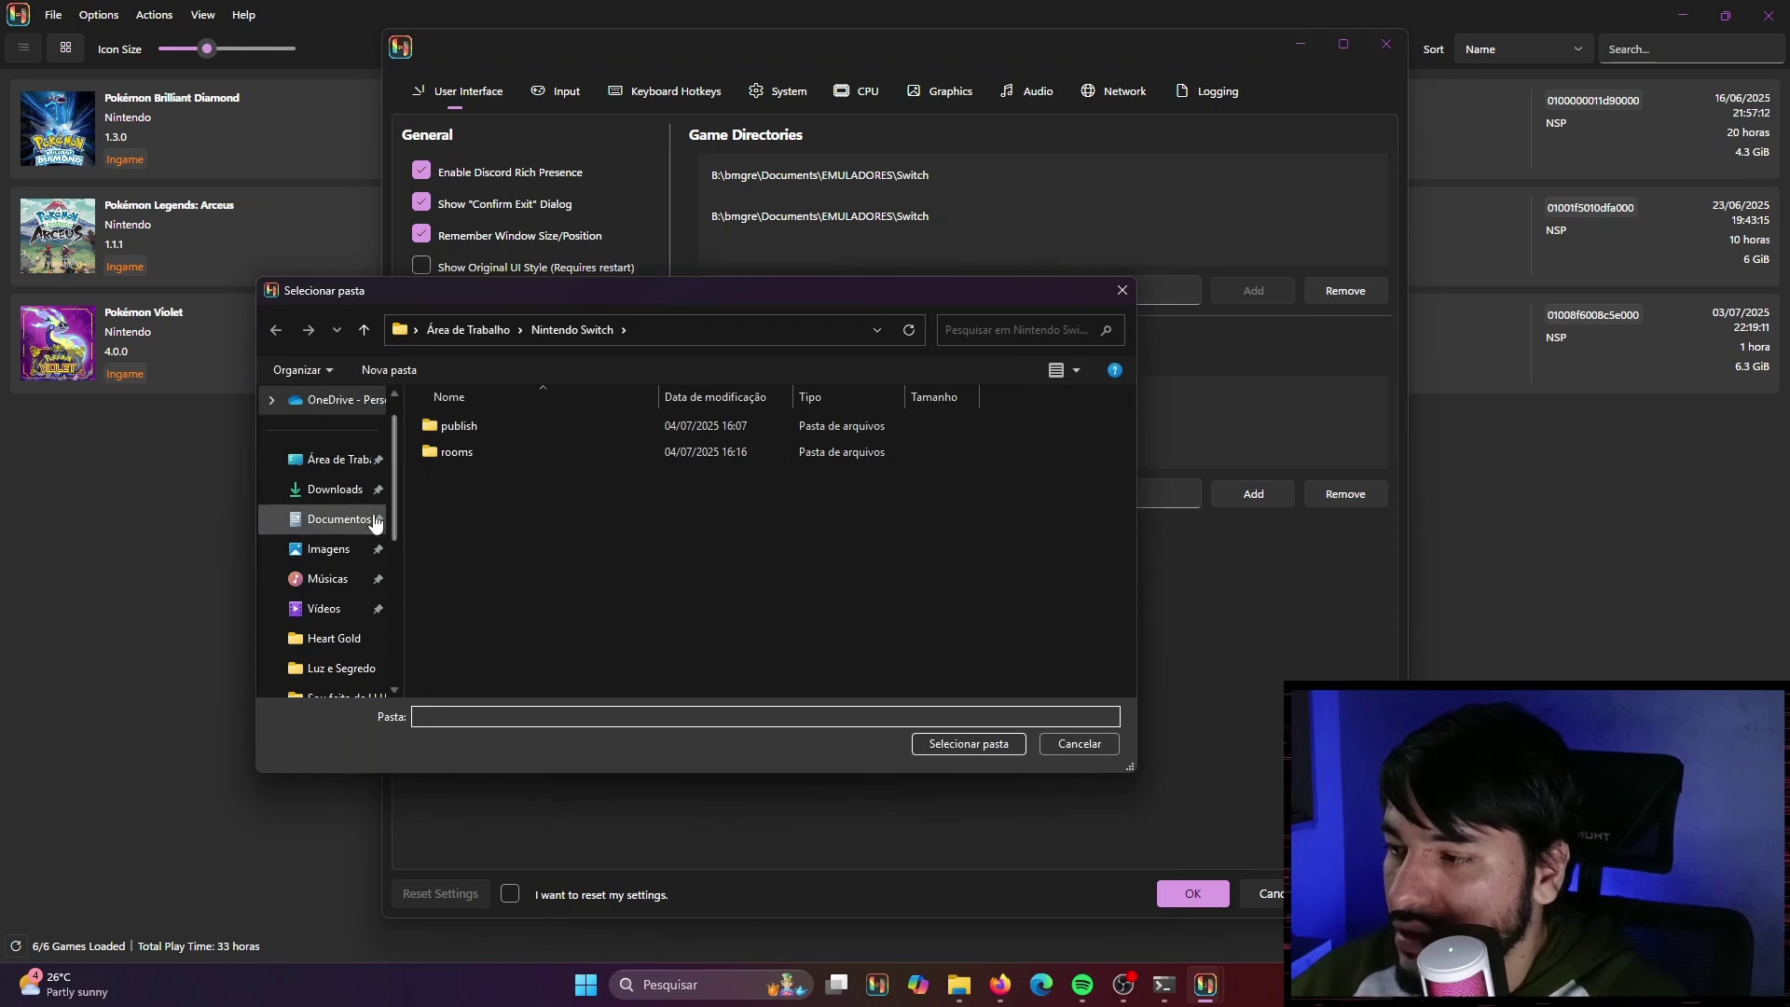
{"action": "left_click", "coordinate": [322, 459]}
{"action": "double_click", "coordinate": [466, 437]}
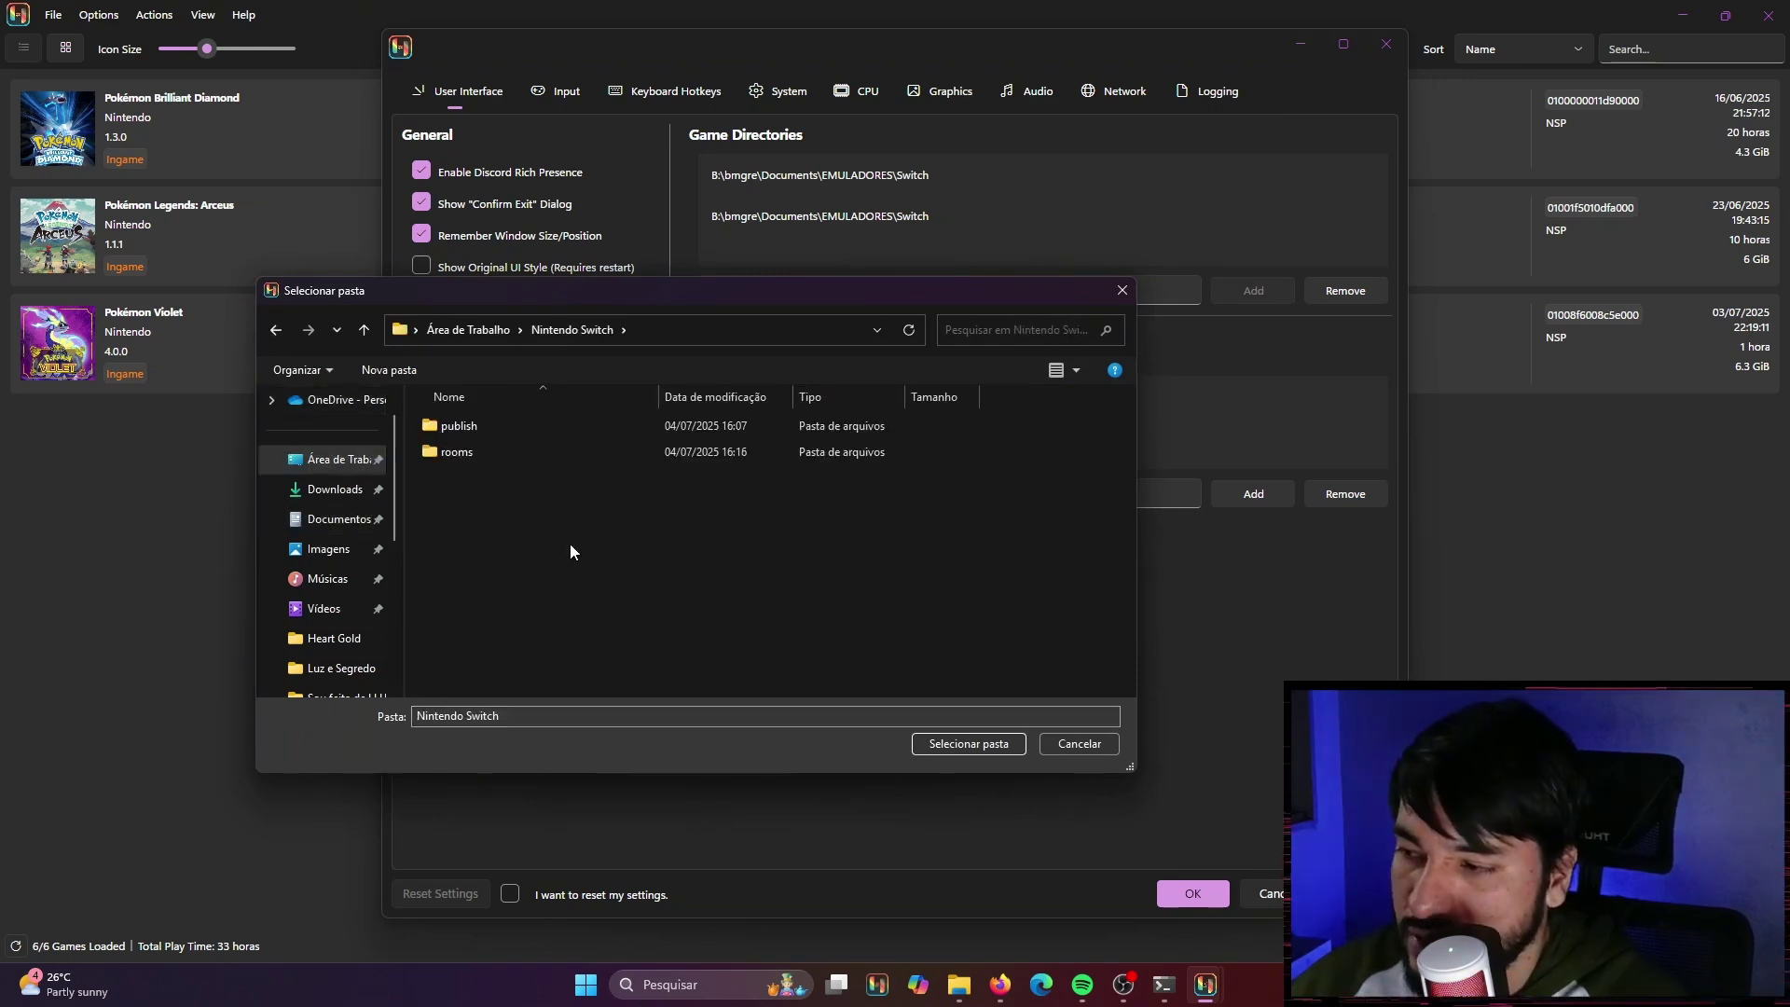
{"action": "double_click", "coordinate": [489, 455]}
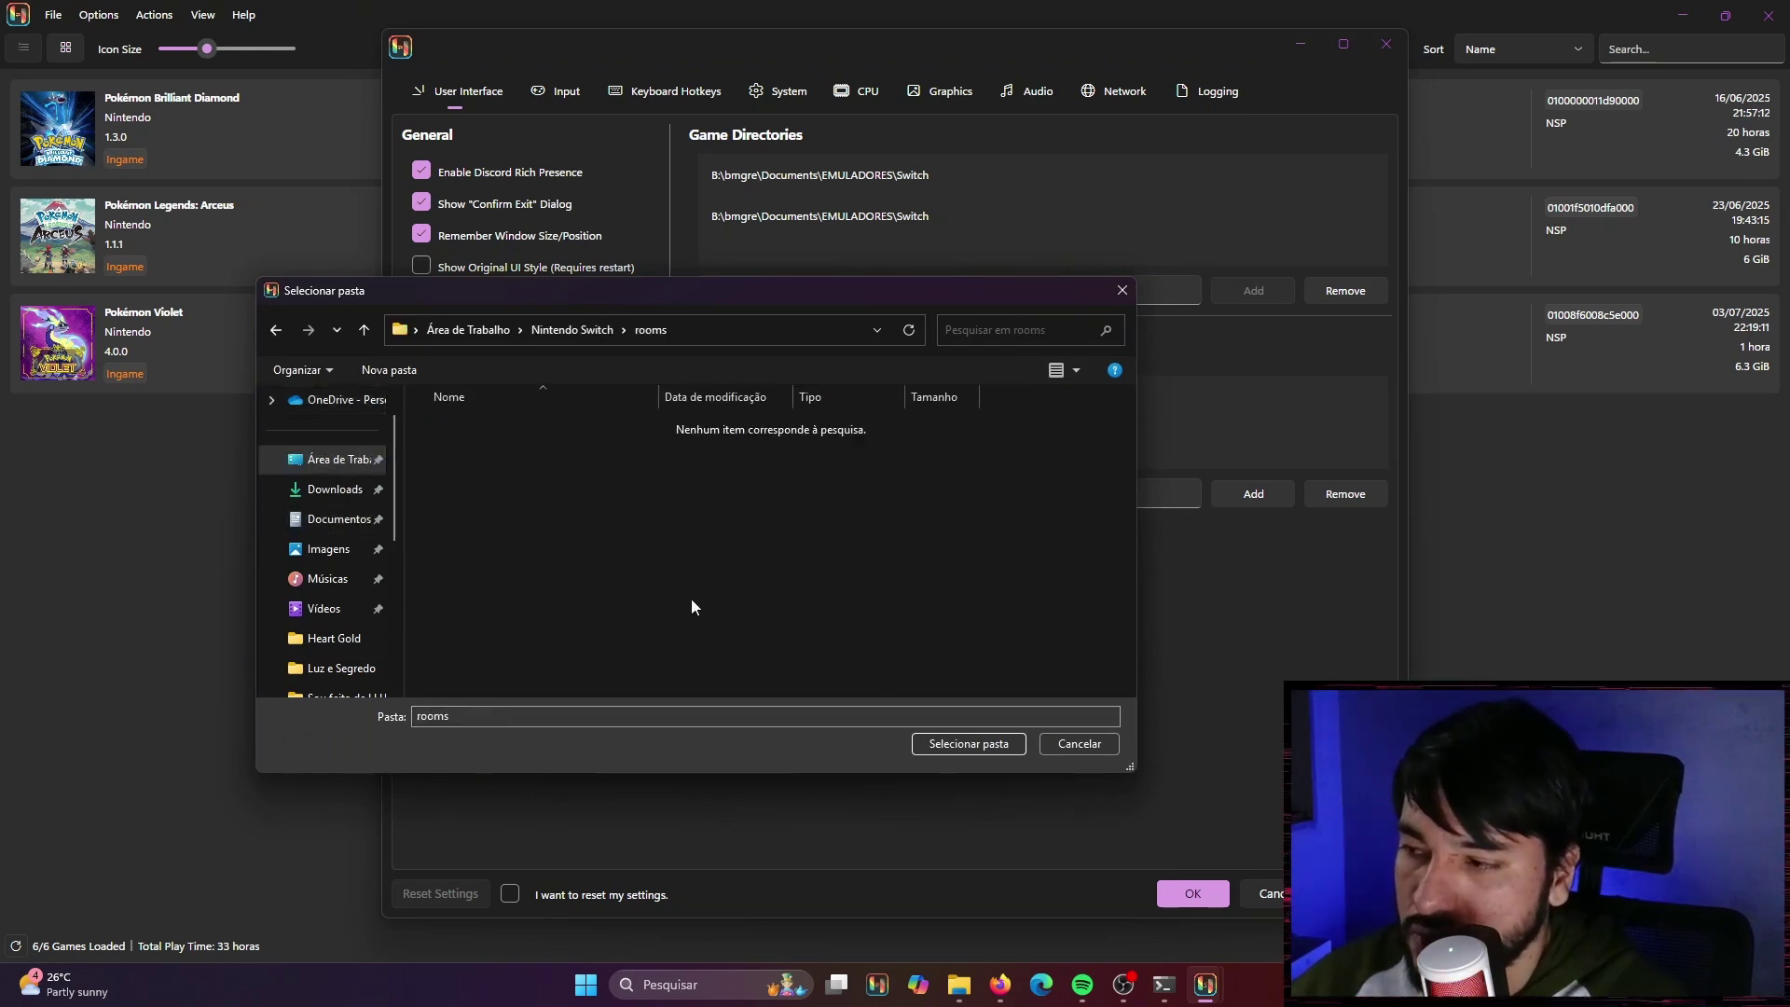
{"action": "left_click", "coordinate": [978, 743]}
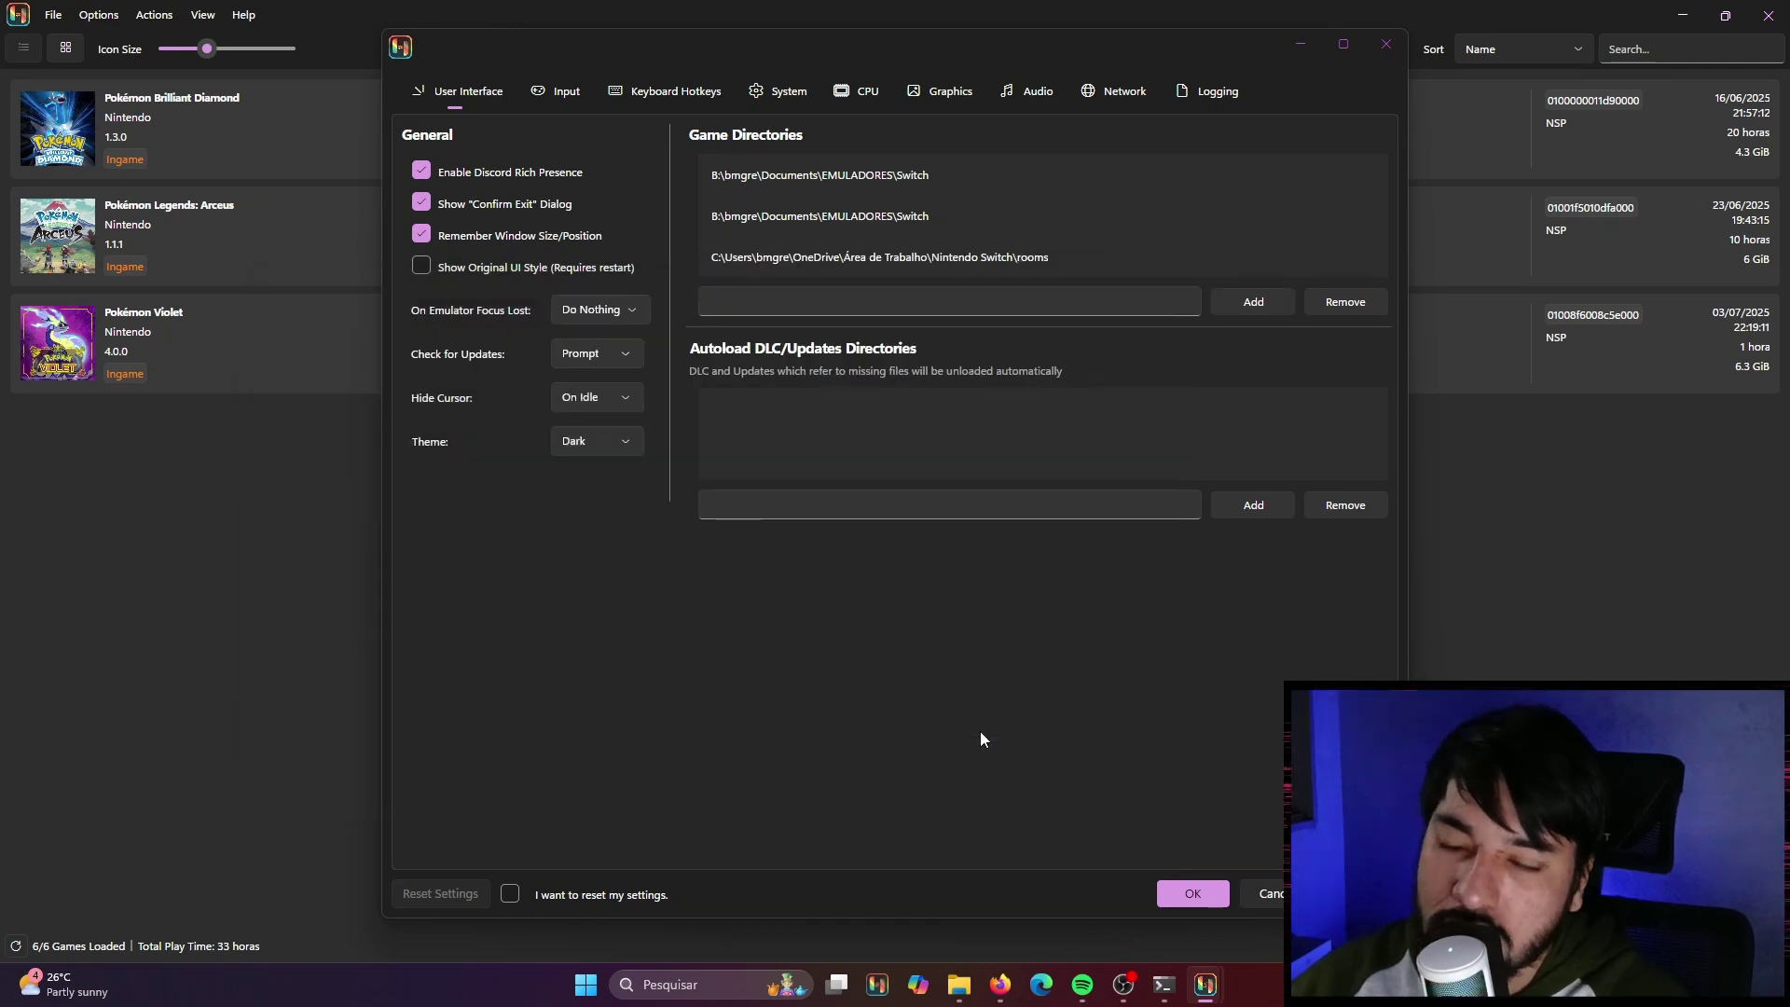
{"action": "left_click", "coordinate": [1206, 893]}
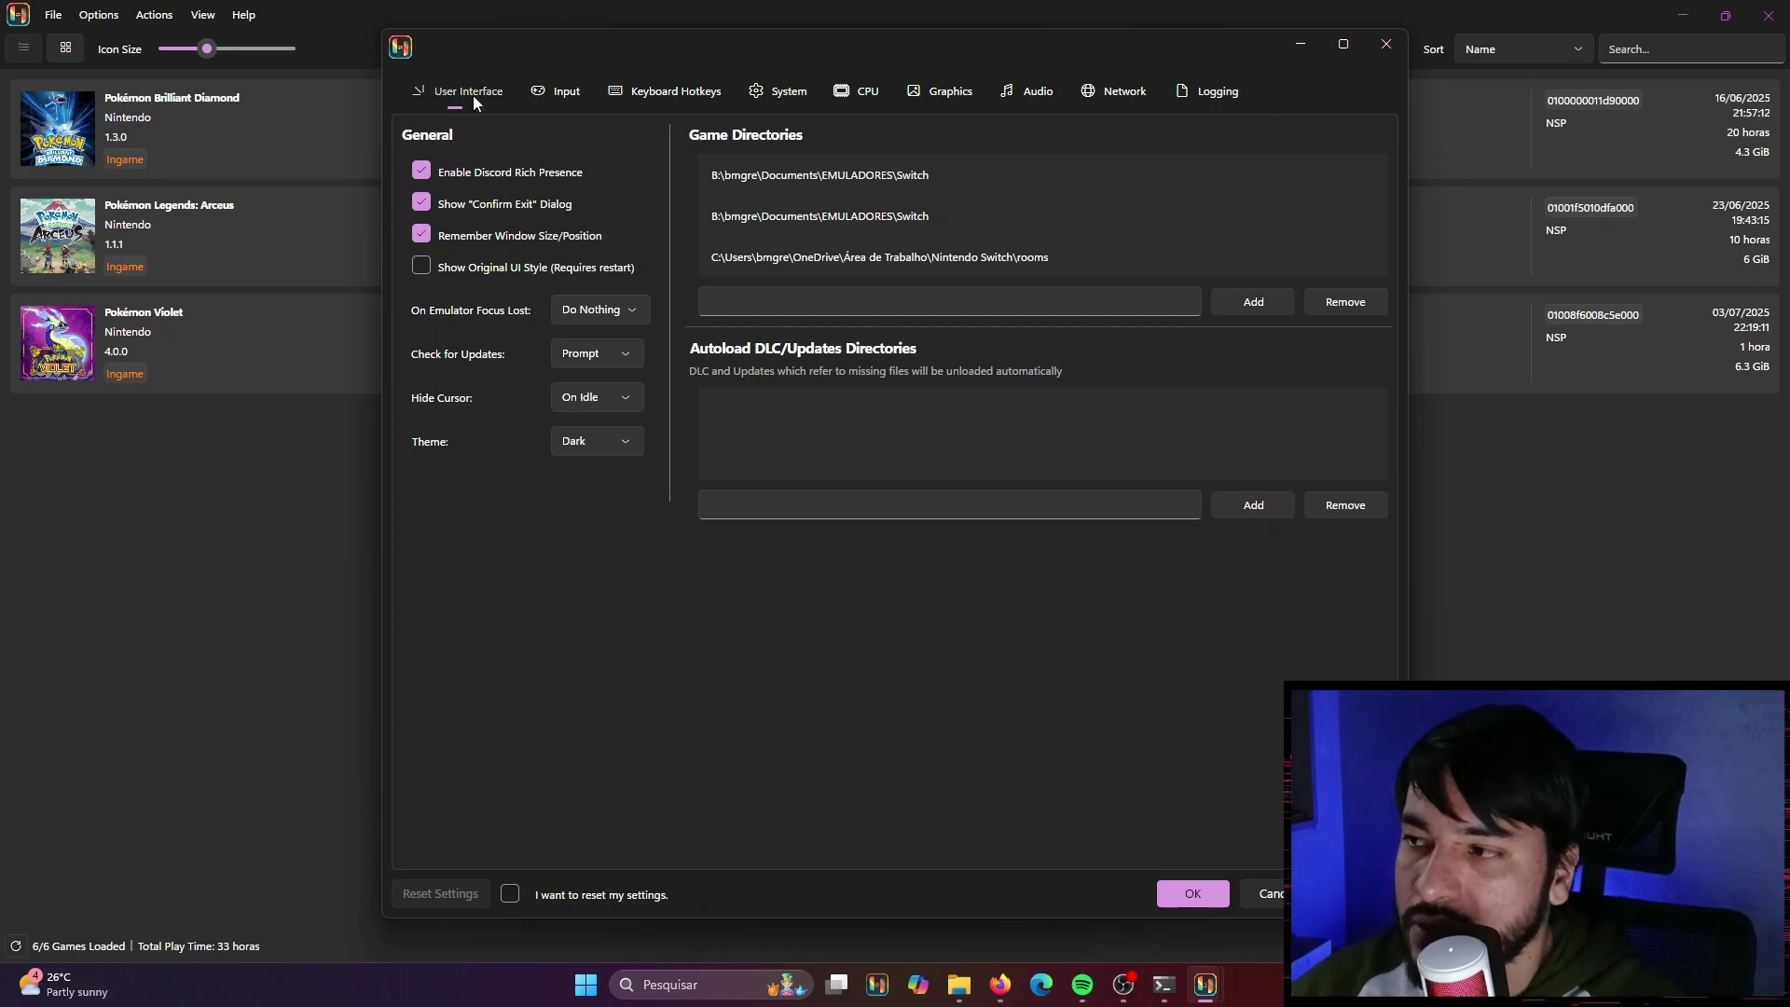
- In the input settings, refresh the device list and assign Xbox One Controller (0) as Player 1's input device
{"action": "left_click", "coordinate": [554, 99]}
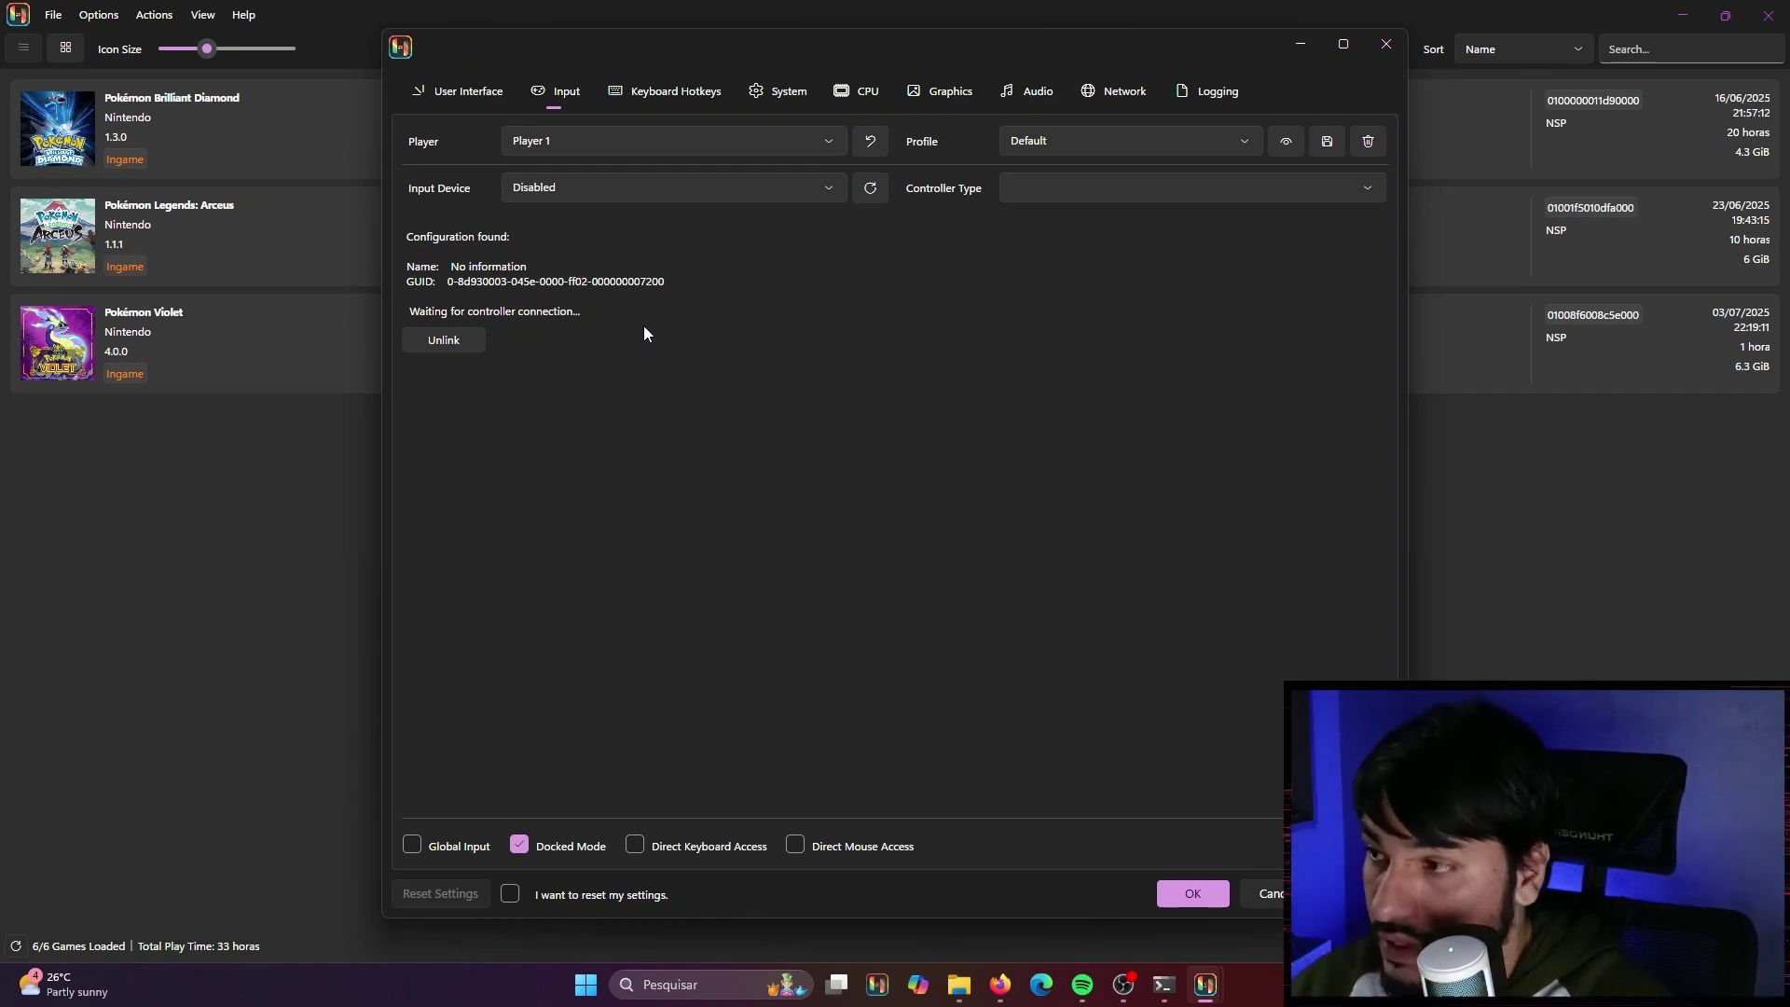
{"action": "left_click", "coordinate": [814, 142]}
{"action": "left_click", "coordinate": [814, 142]}
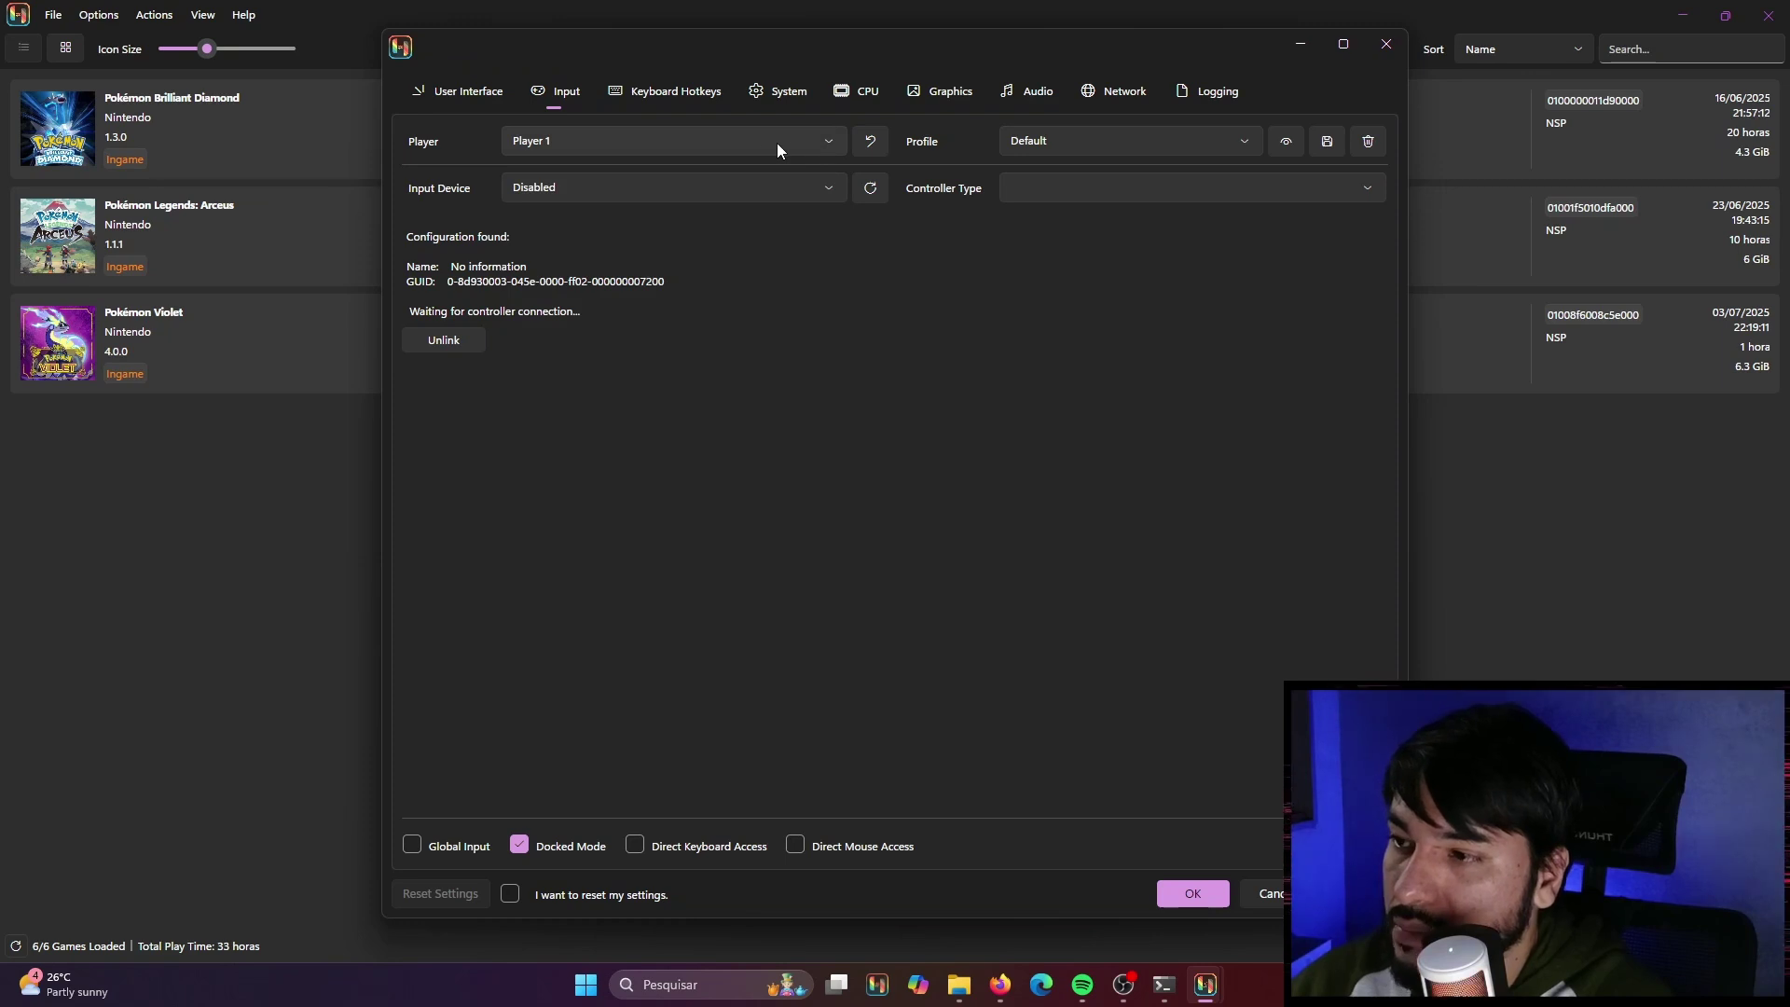
{"action": "left_click", "coordinate": [811, 194]}
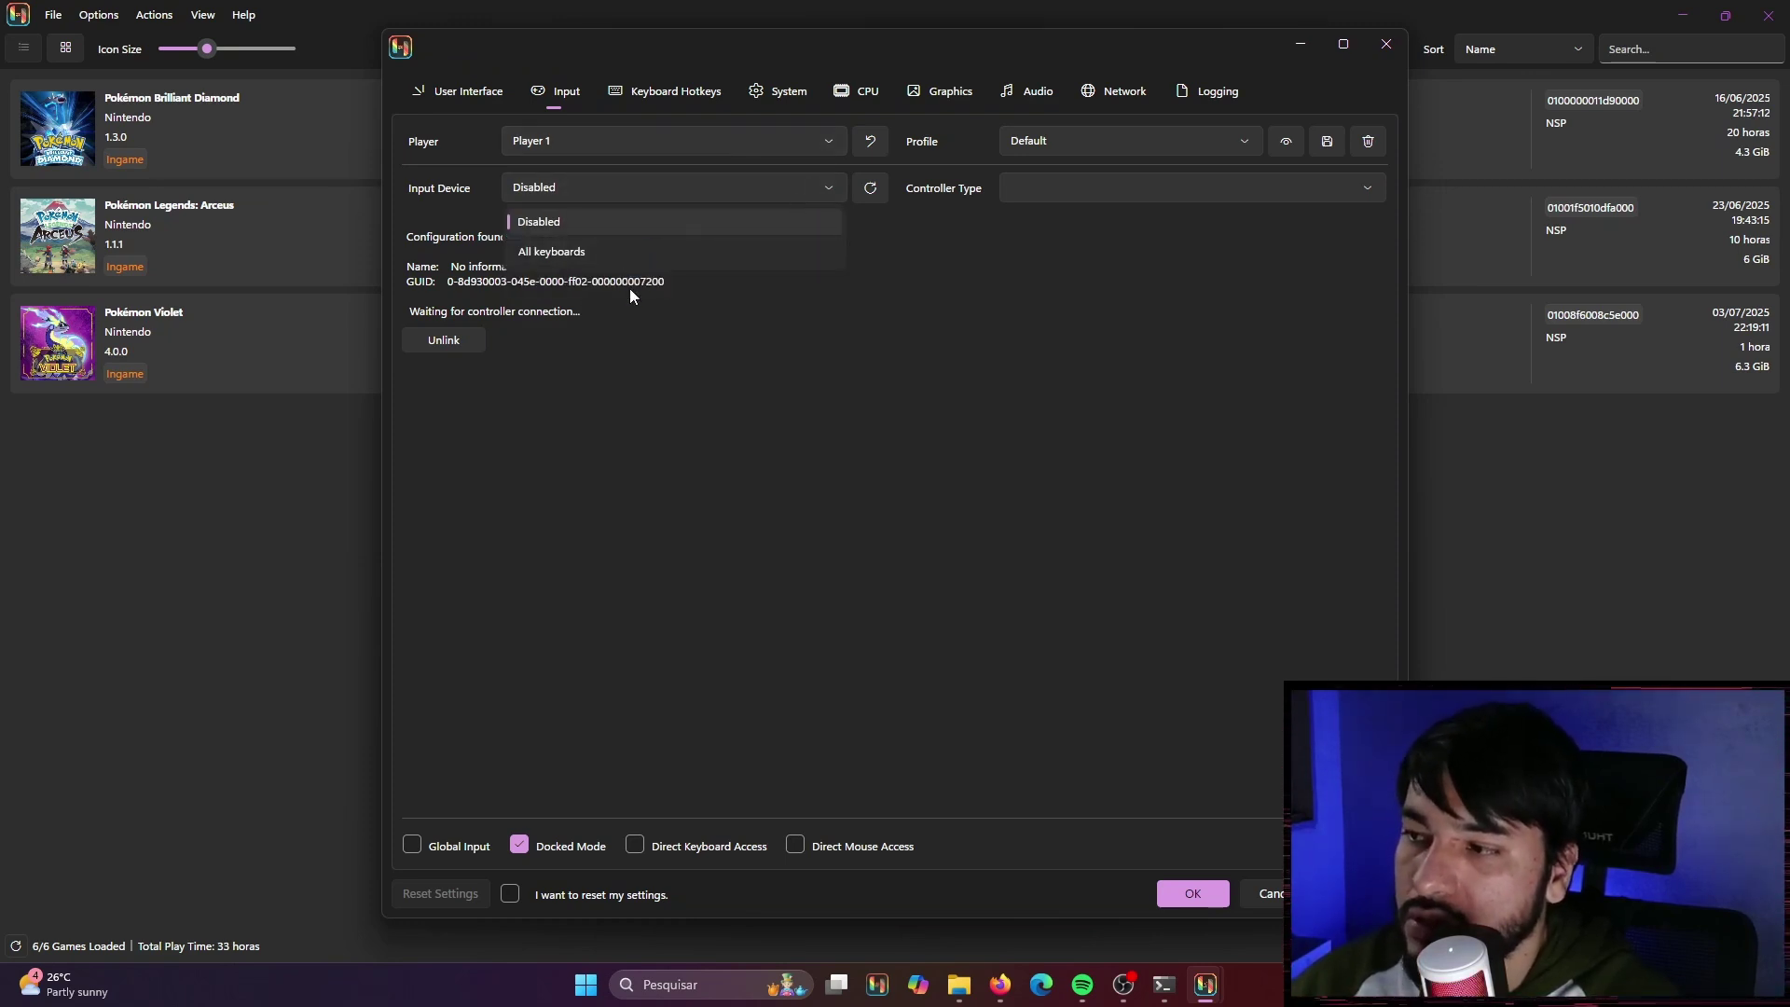
{"action": "left_click", "coordinate": [874, 188]}
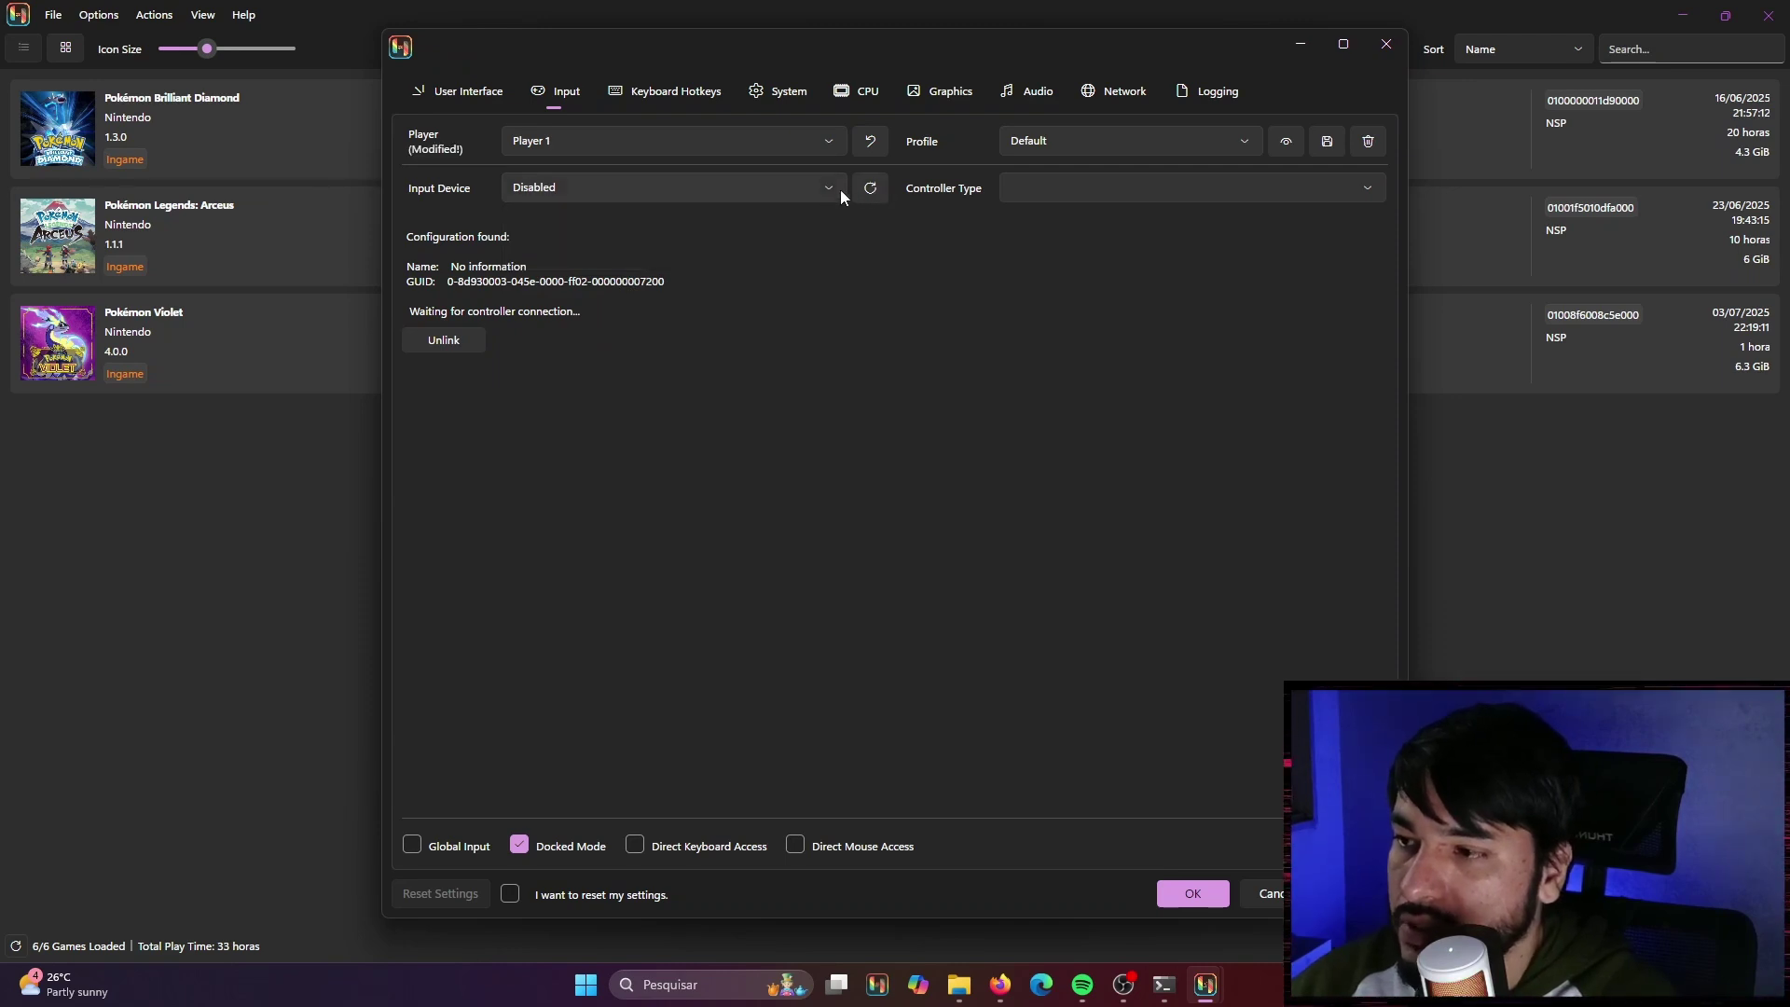
{"action": "left_click", "coordinate": [816, 189]}
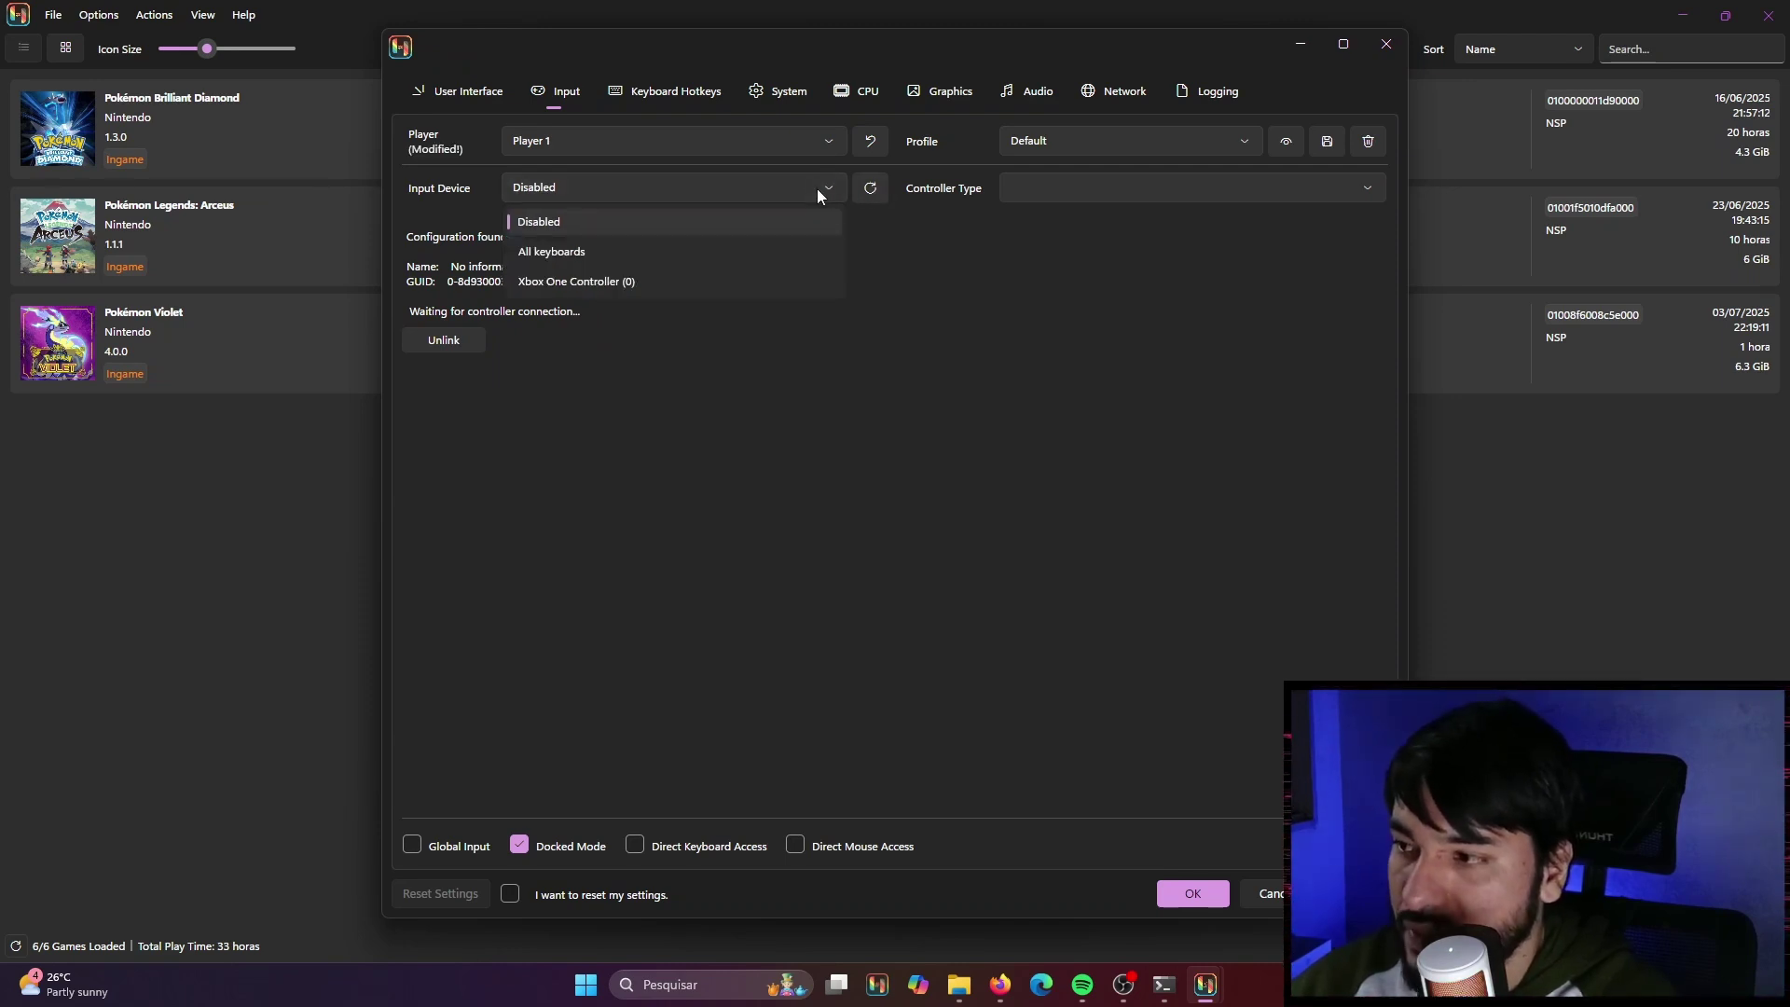
{"action": "left_click", "coordinate": [608, 280]}
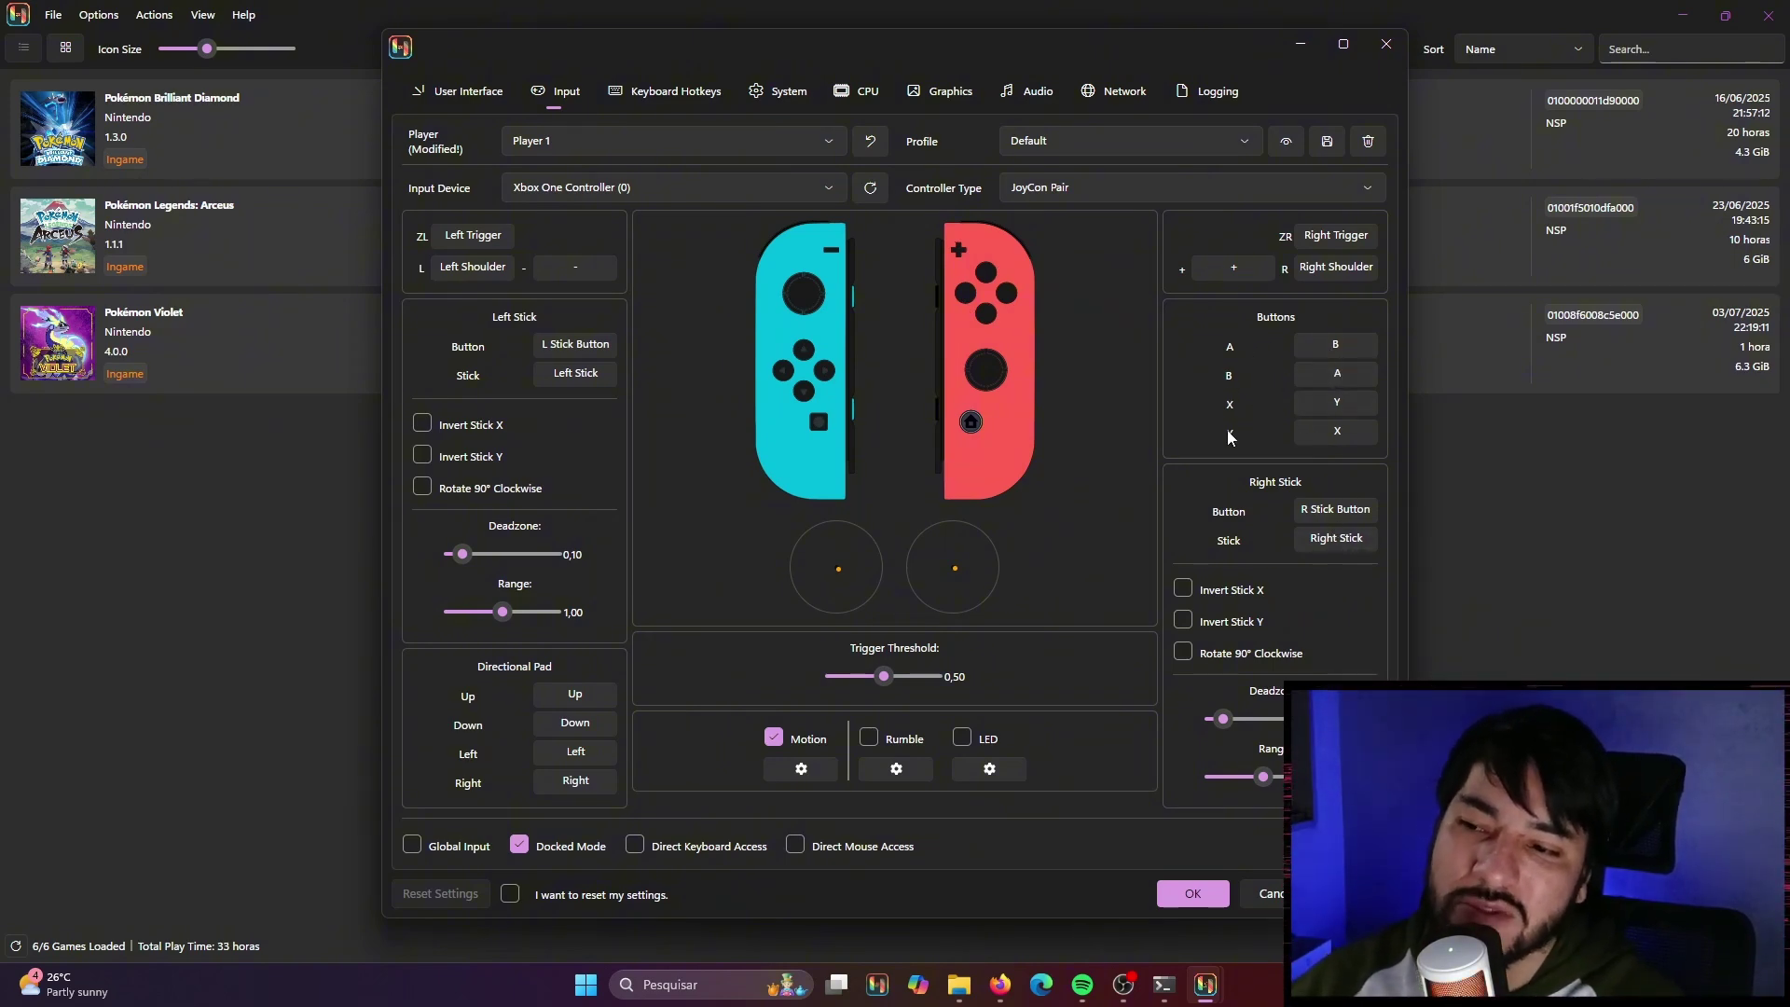
- Remap Player 1's A, B, X and Y buttons to the controller's matching A, B, X and Y, and save the settings
{"action": "left_click", "coordinate": [1336, 347]}
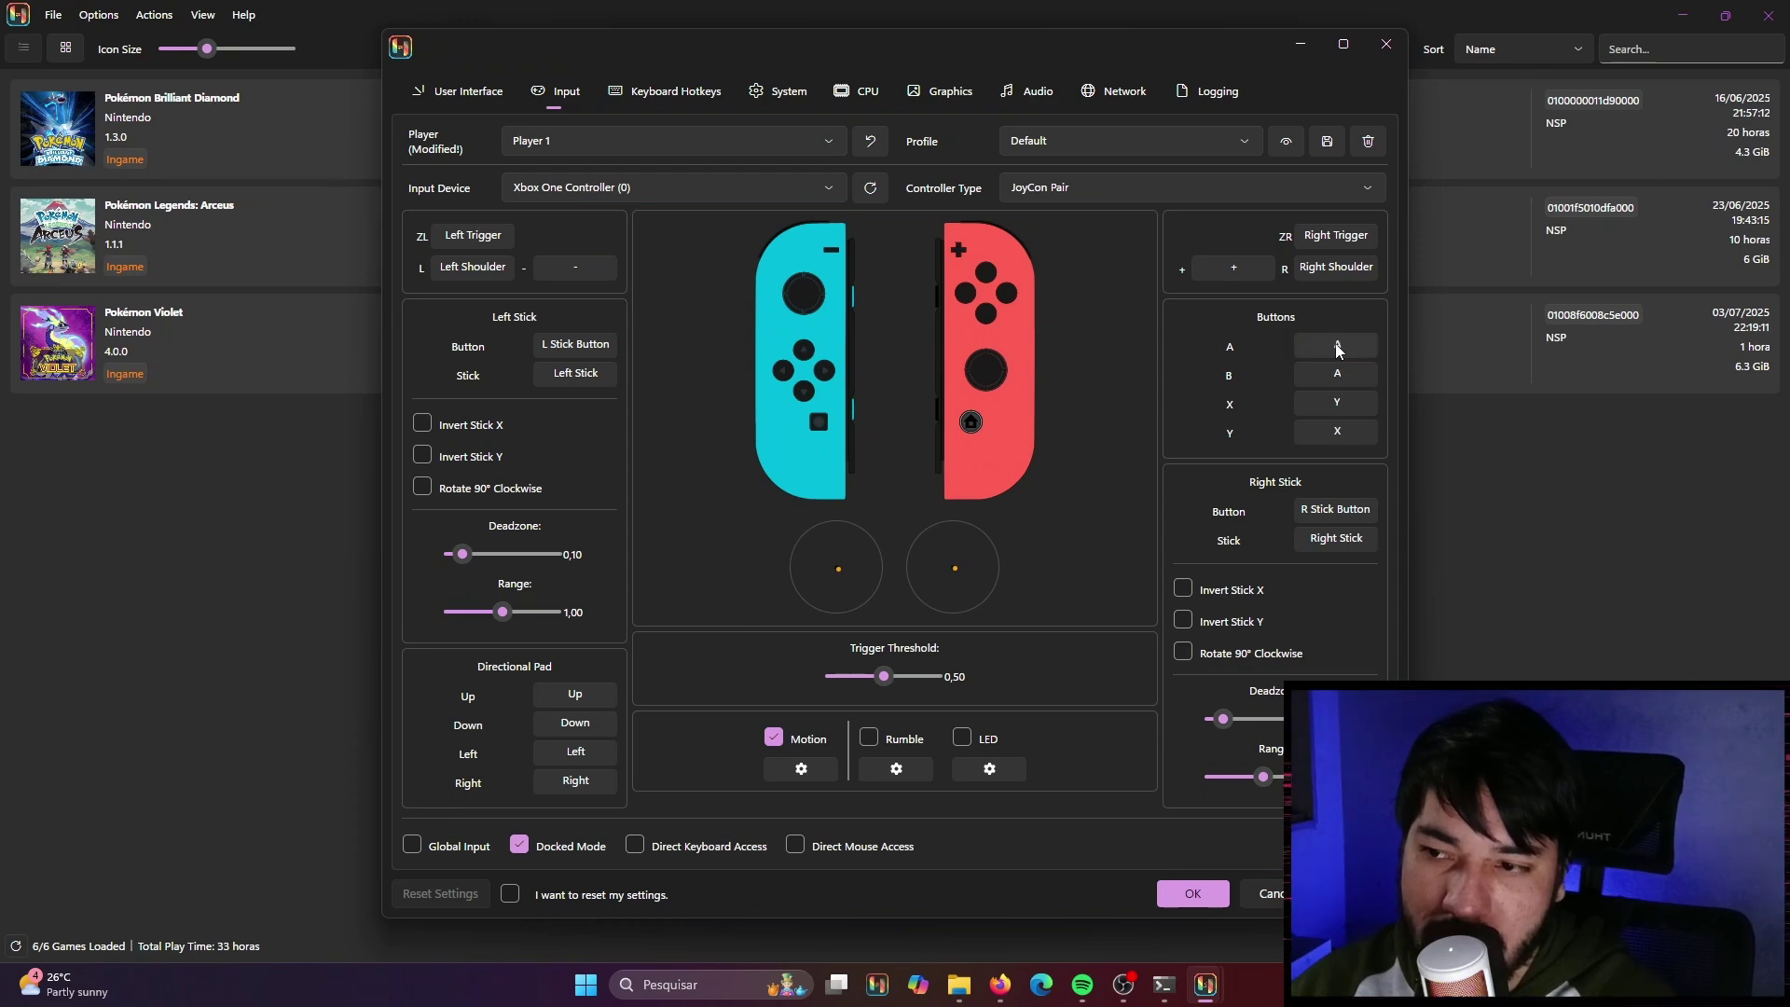
{"action": "left_click", "coordinate": [1336, 375]}
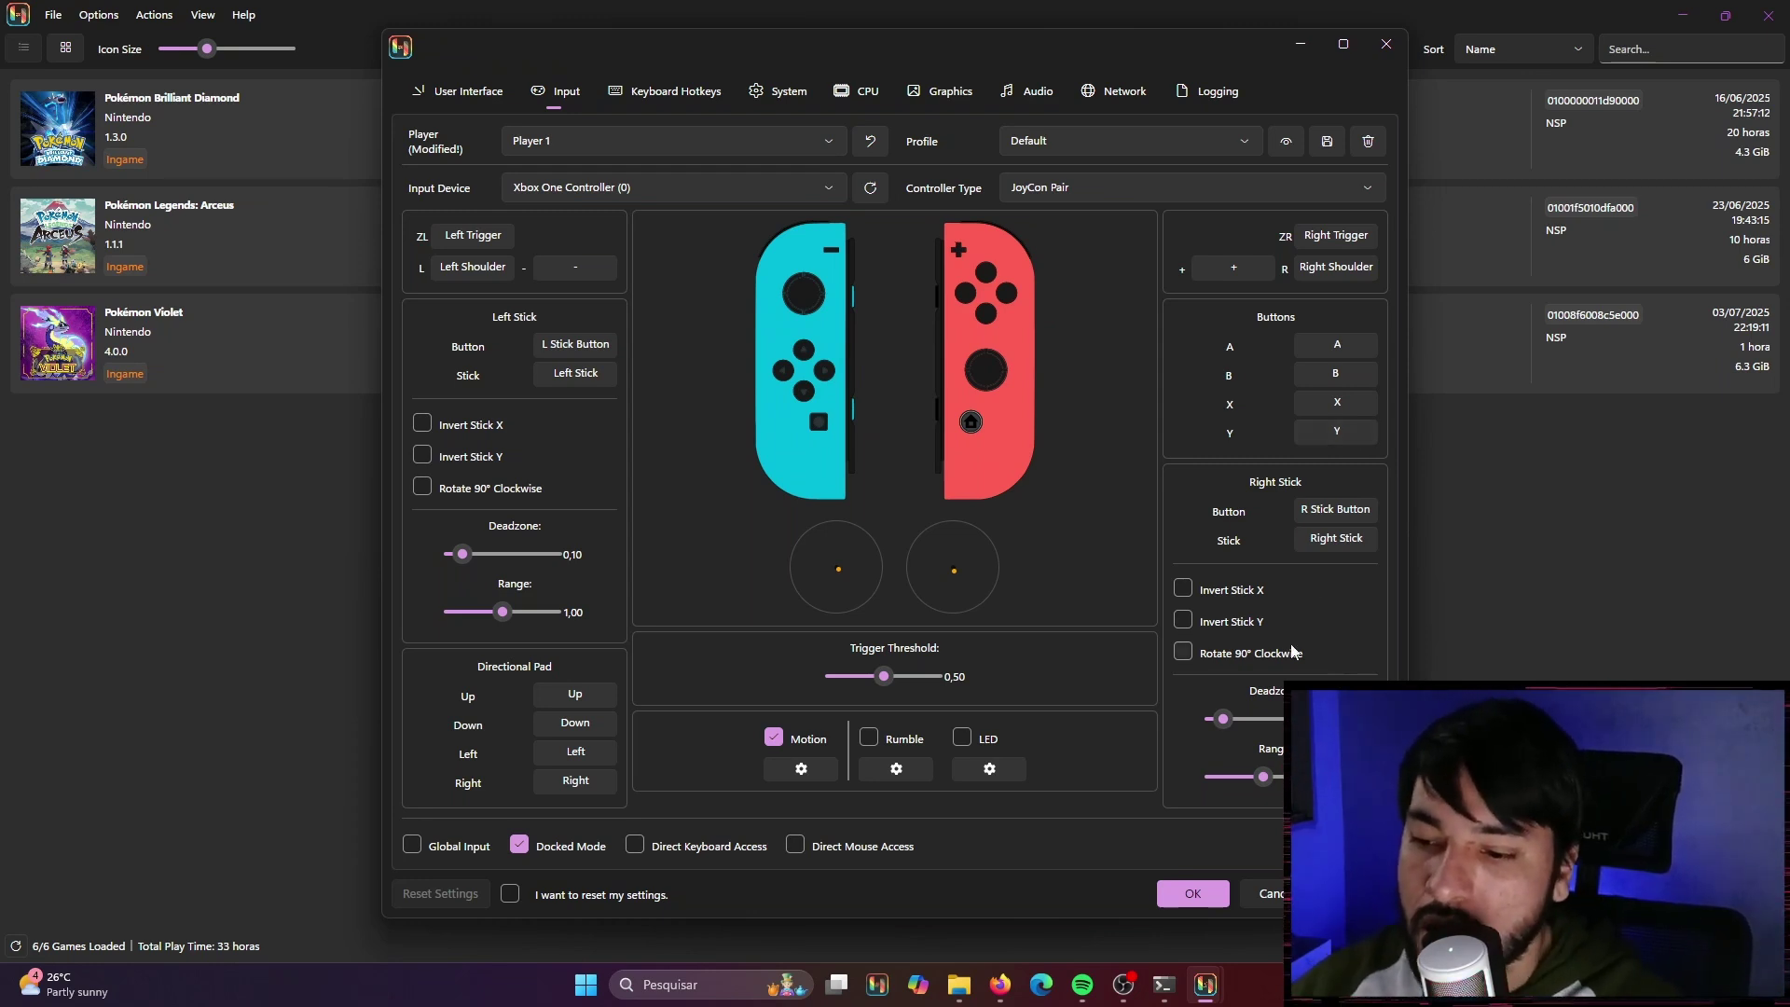
{"action": "left_click", "coordinate": [1199, 892]}
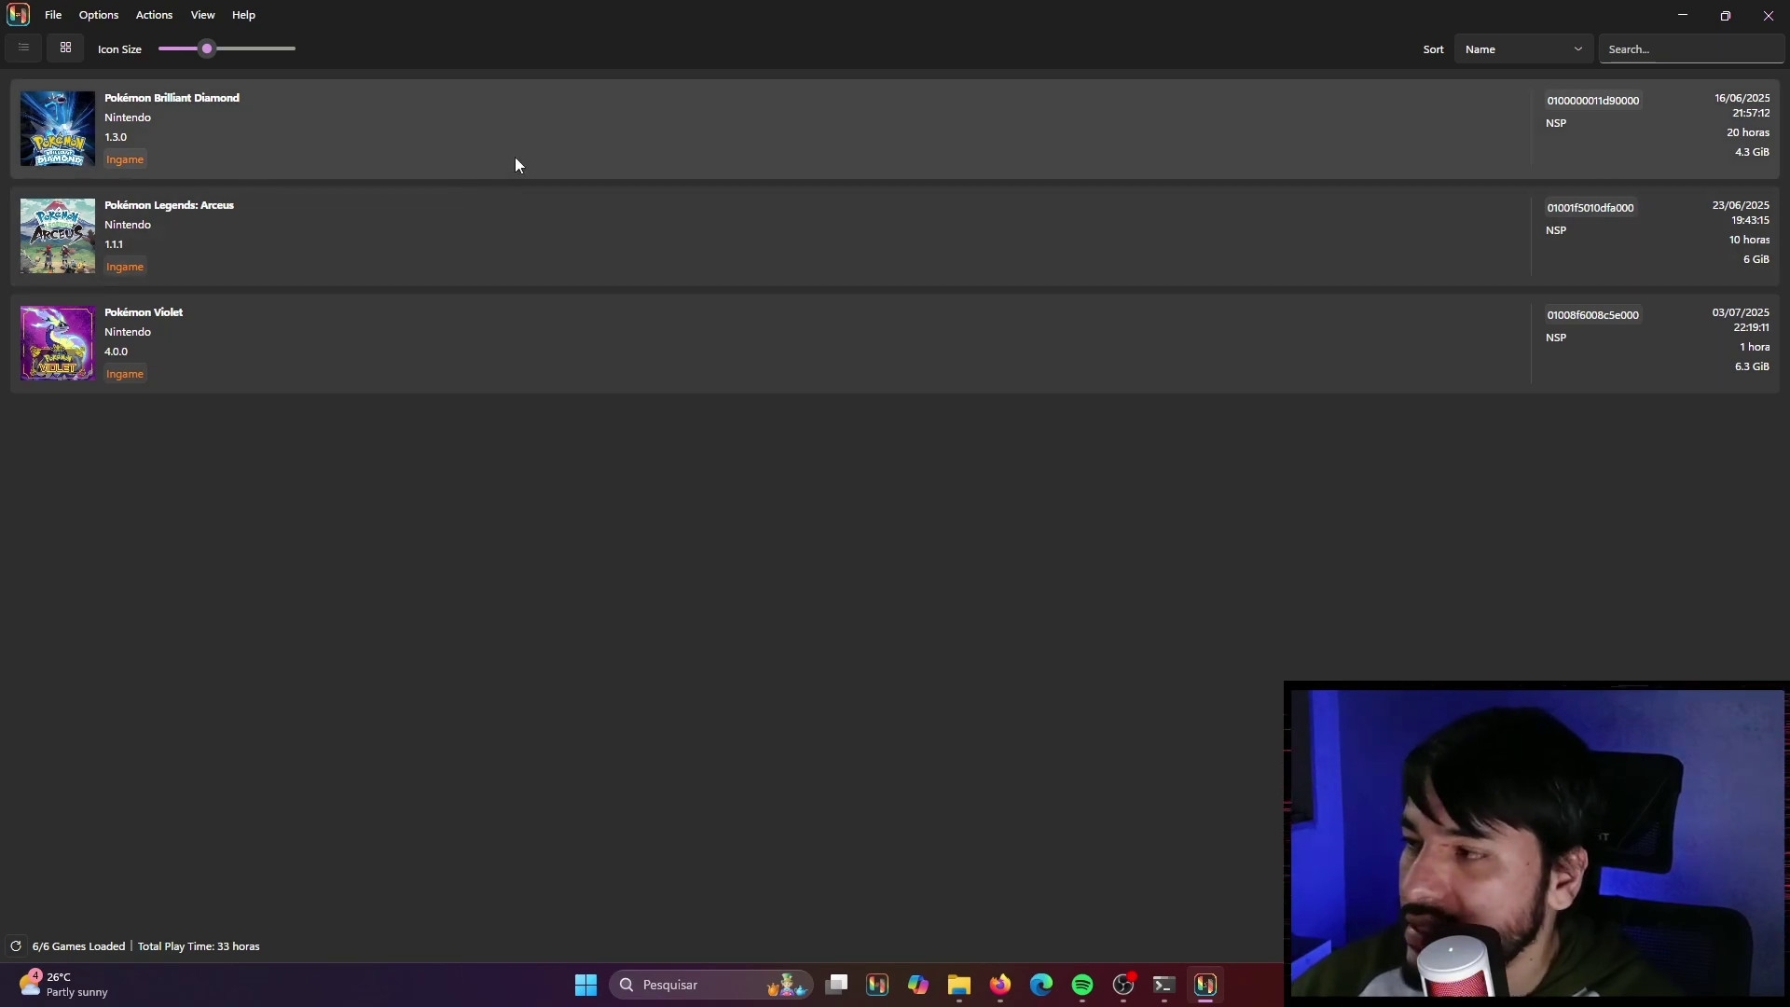
- Launch Pokémon Brilliant Diamond and test the controls by walking the character around and talking to the girl with the pink umbrella
{"action": "left_click", "coordinate": [416, 123]}
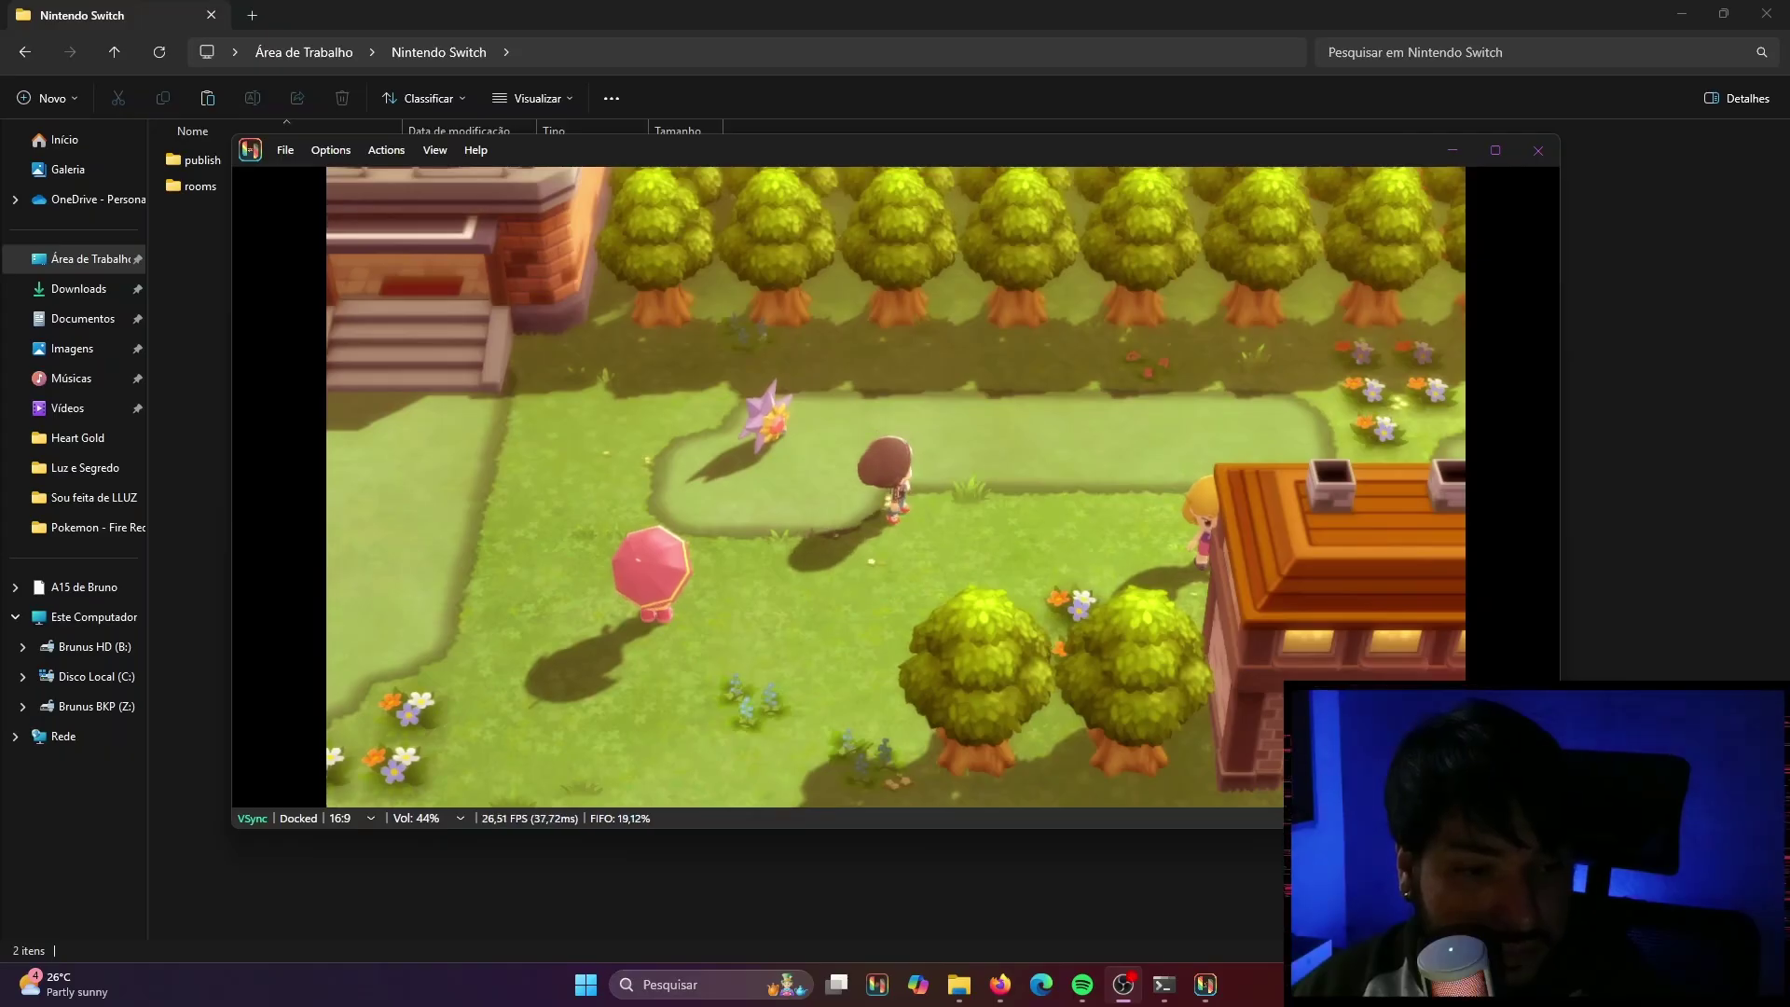
{"action": "key", "text": "Down"}
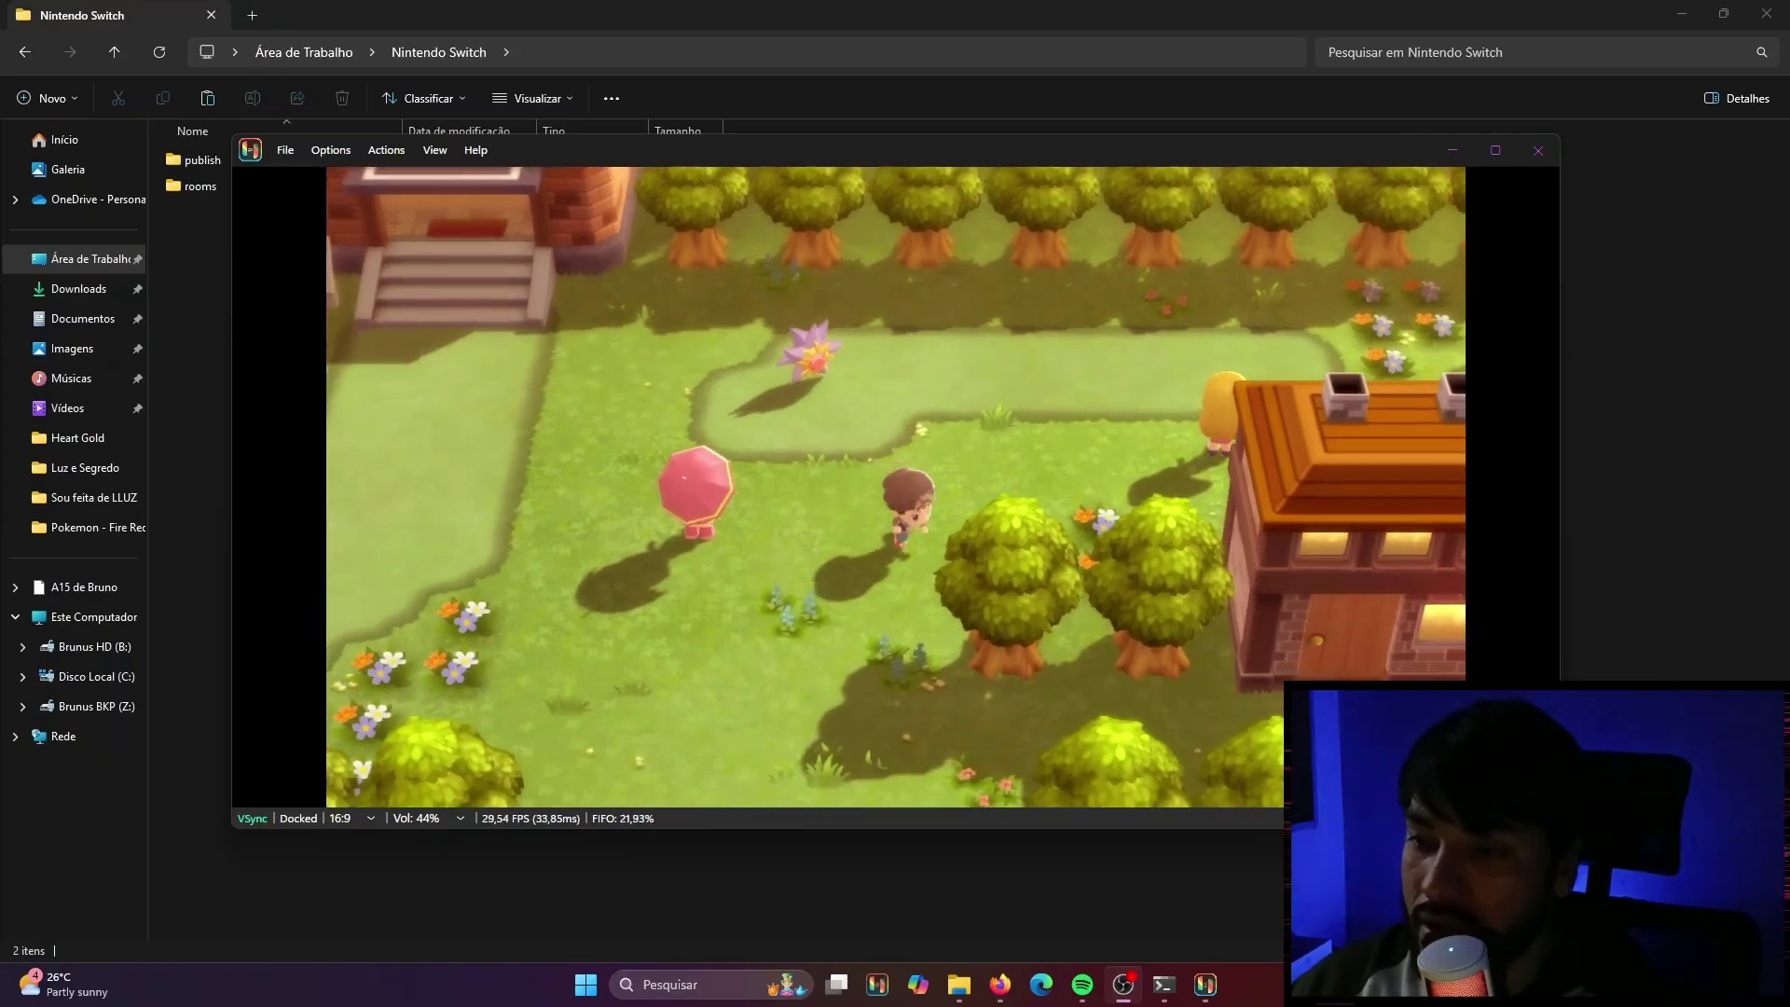
{"action": "key", "text": "Down"}
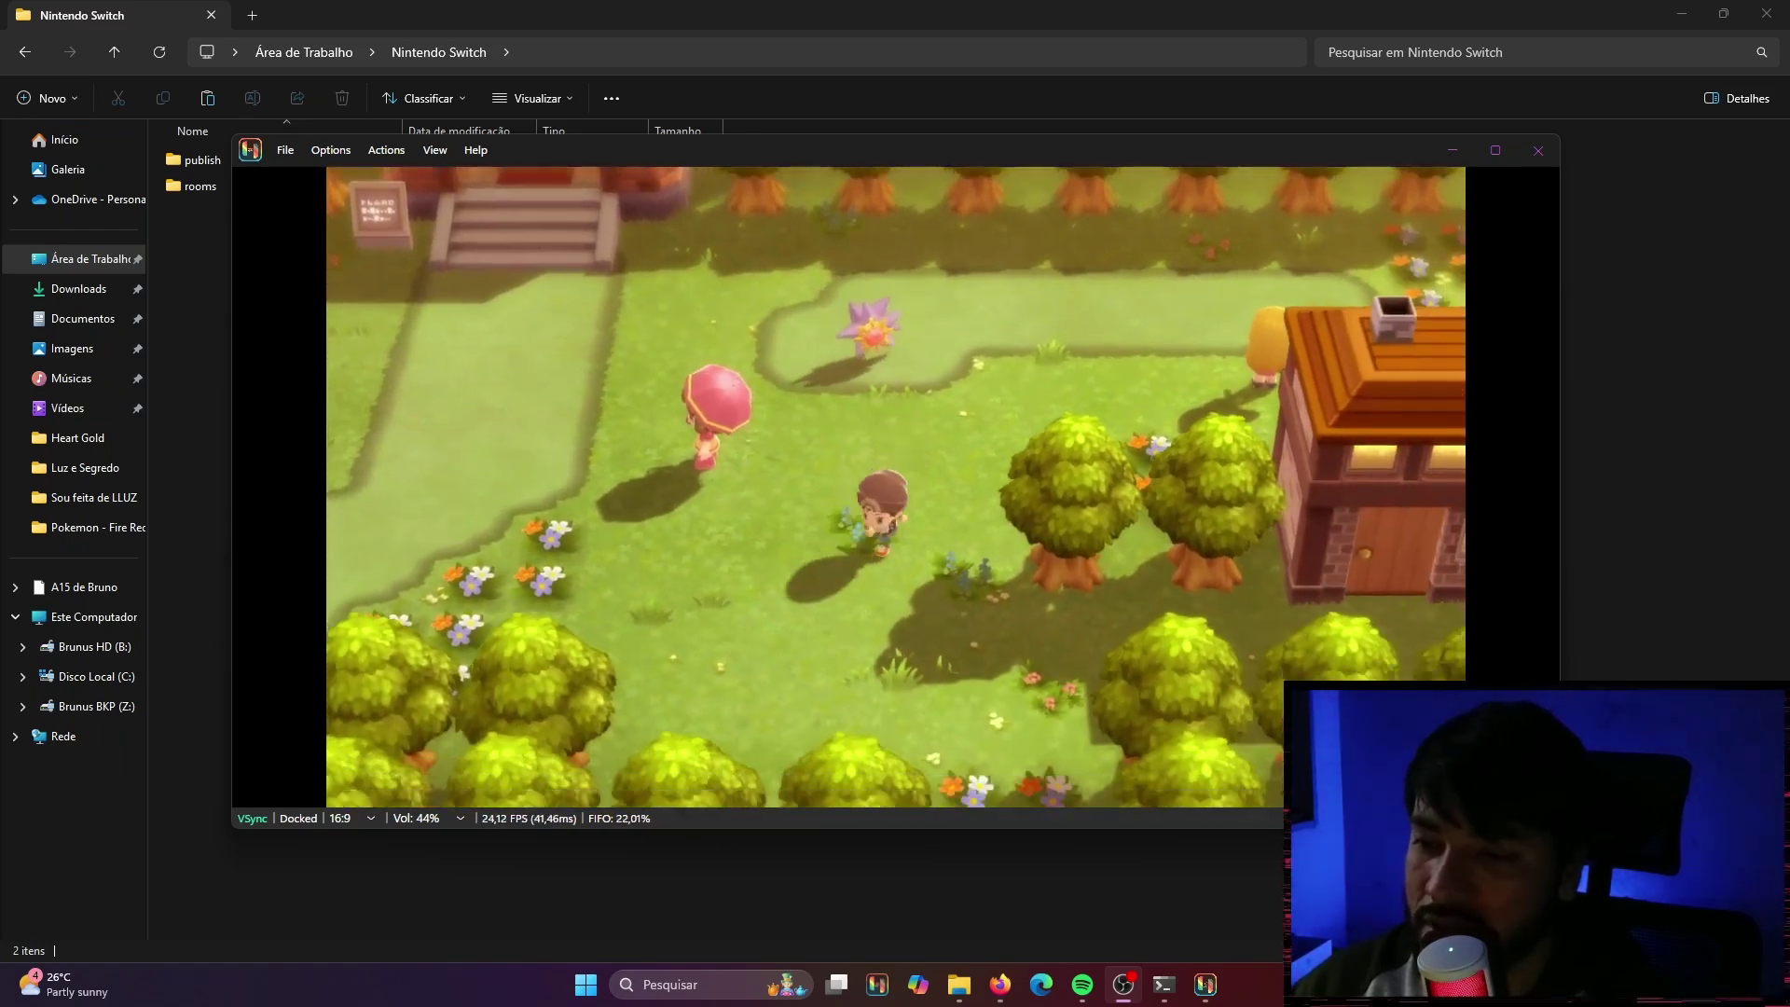
{"action": "key", "text": "Up"}
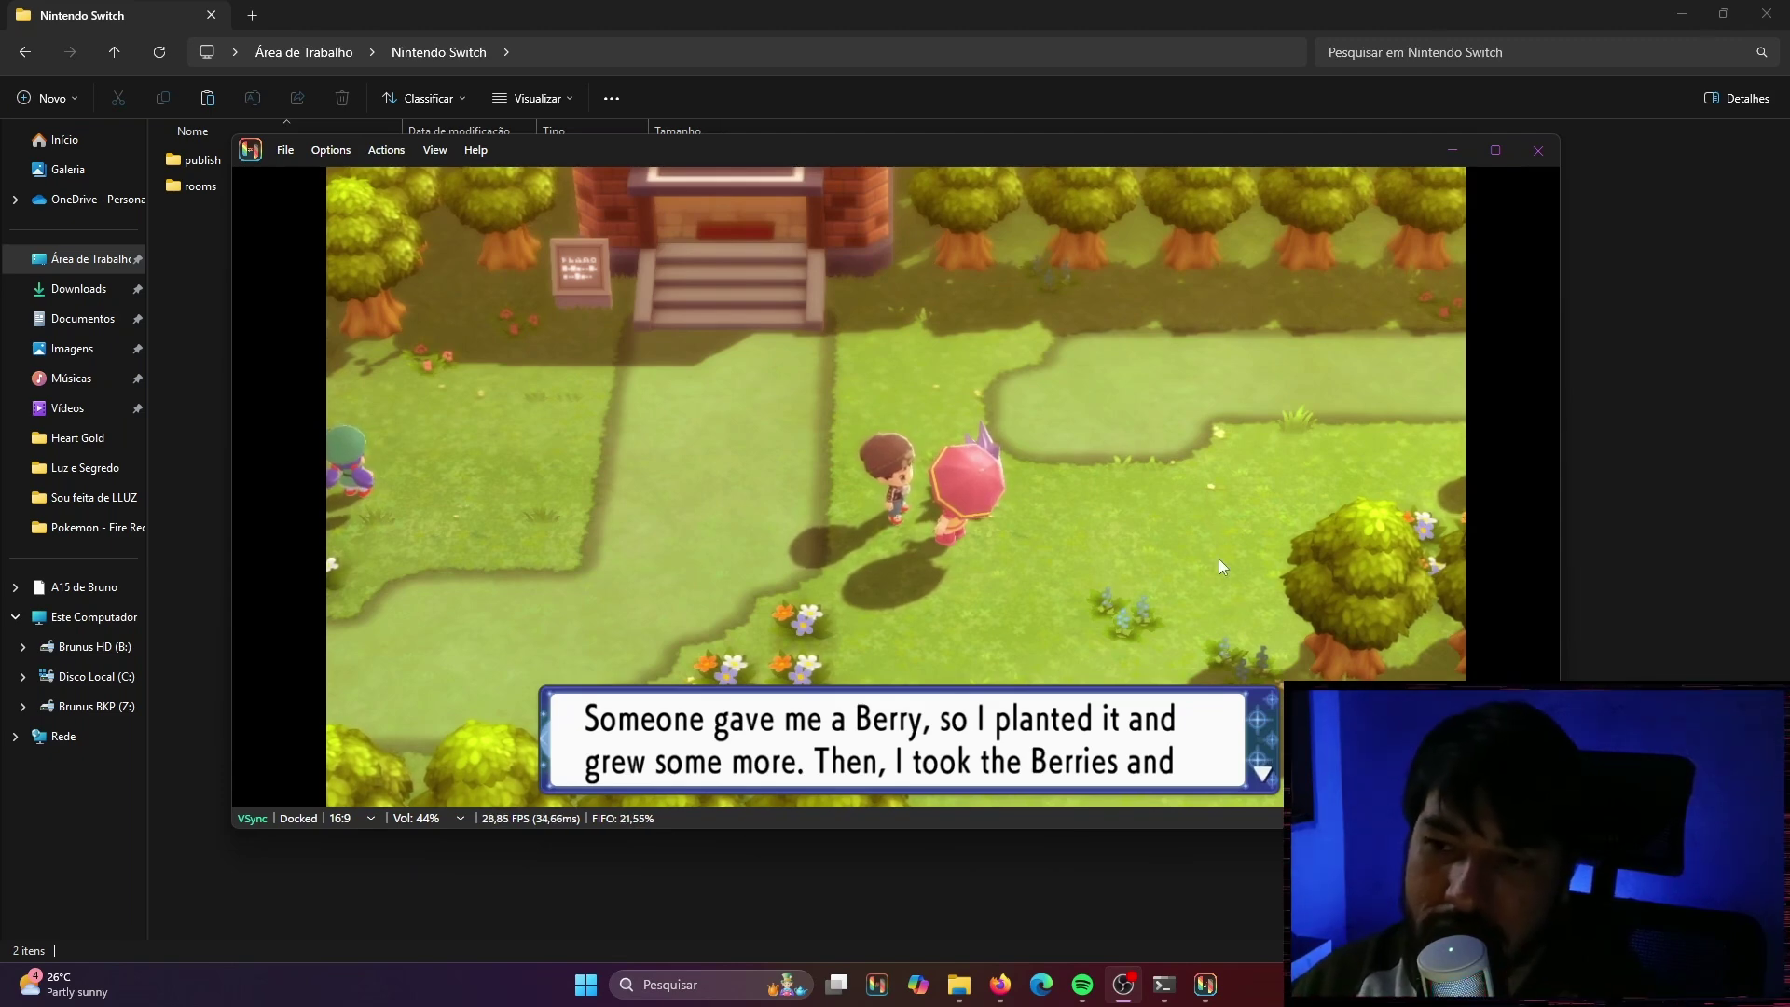
- Try full-screen mode for the running game, return to windowed mode and maximize the emulator window
{"action": "key", "text": "F11"}
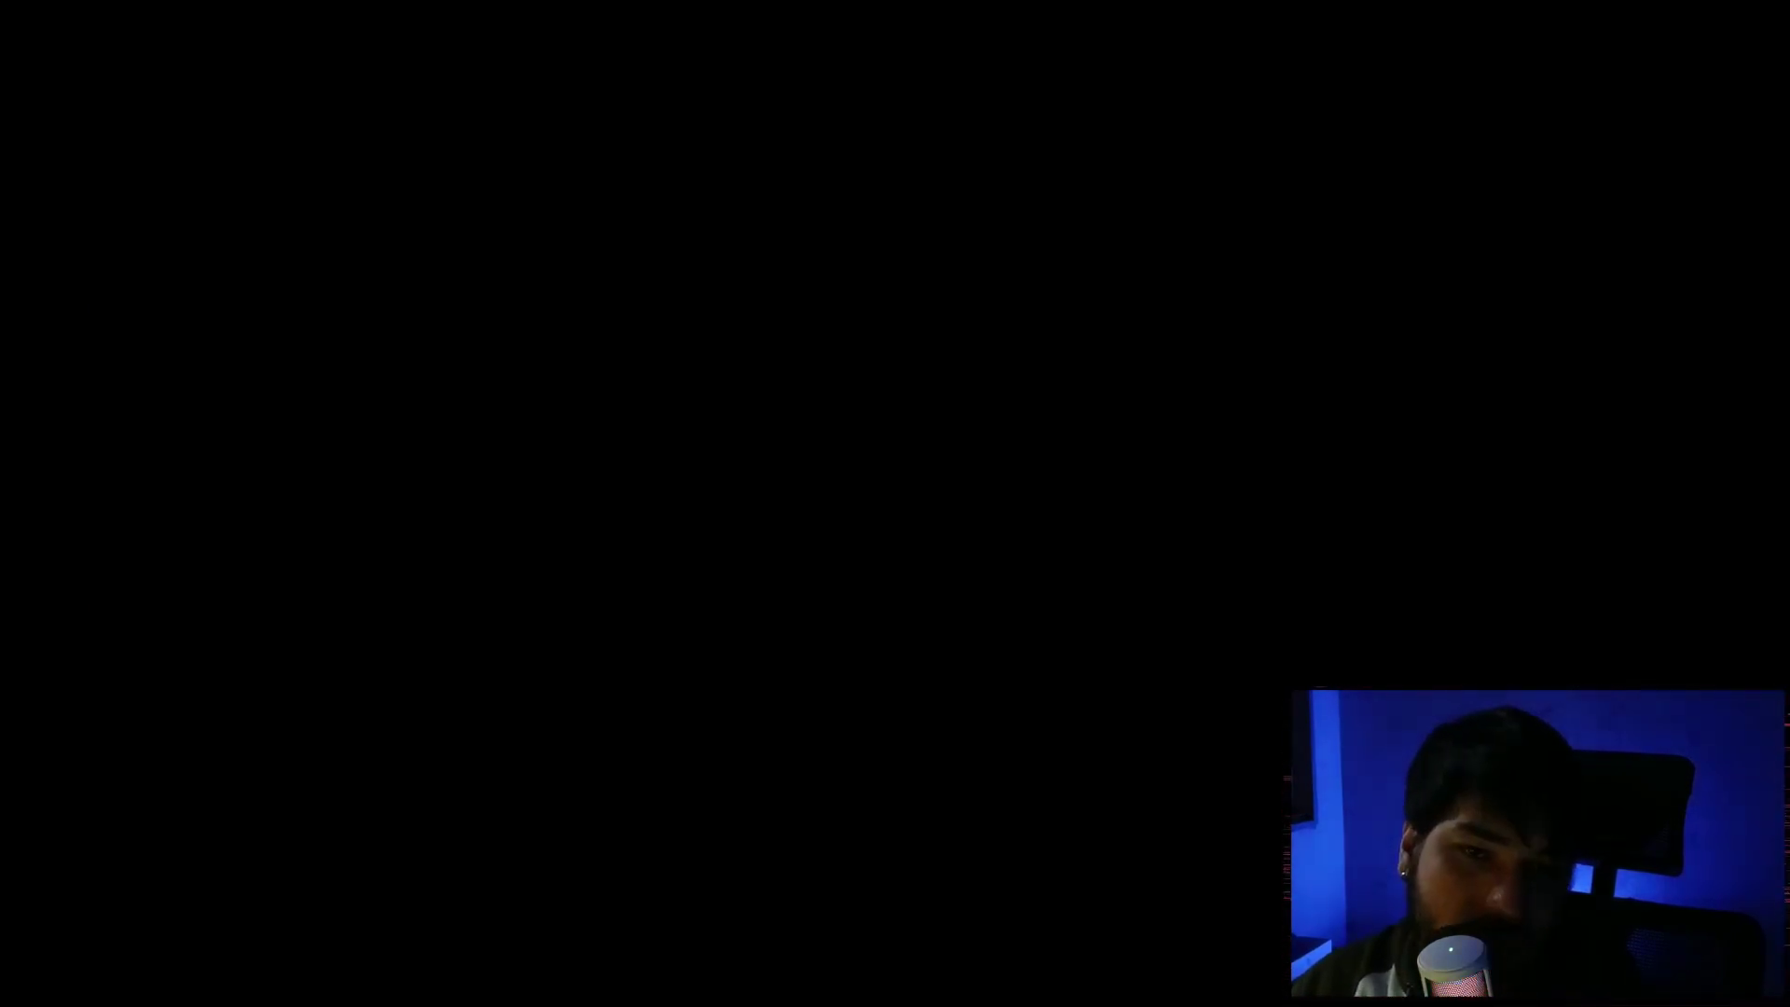
{"action": "key", "text": "F11"}
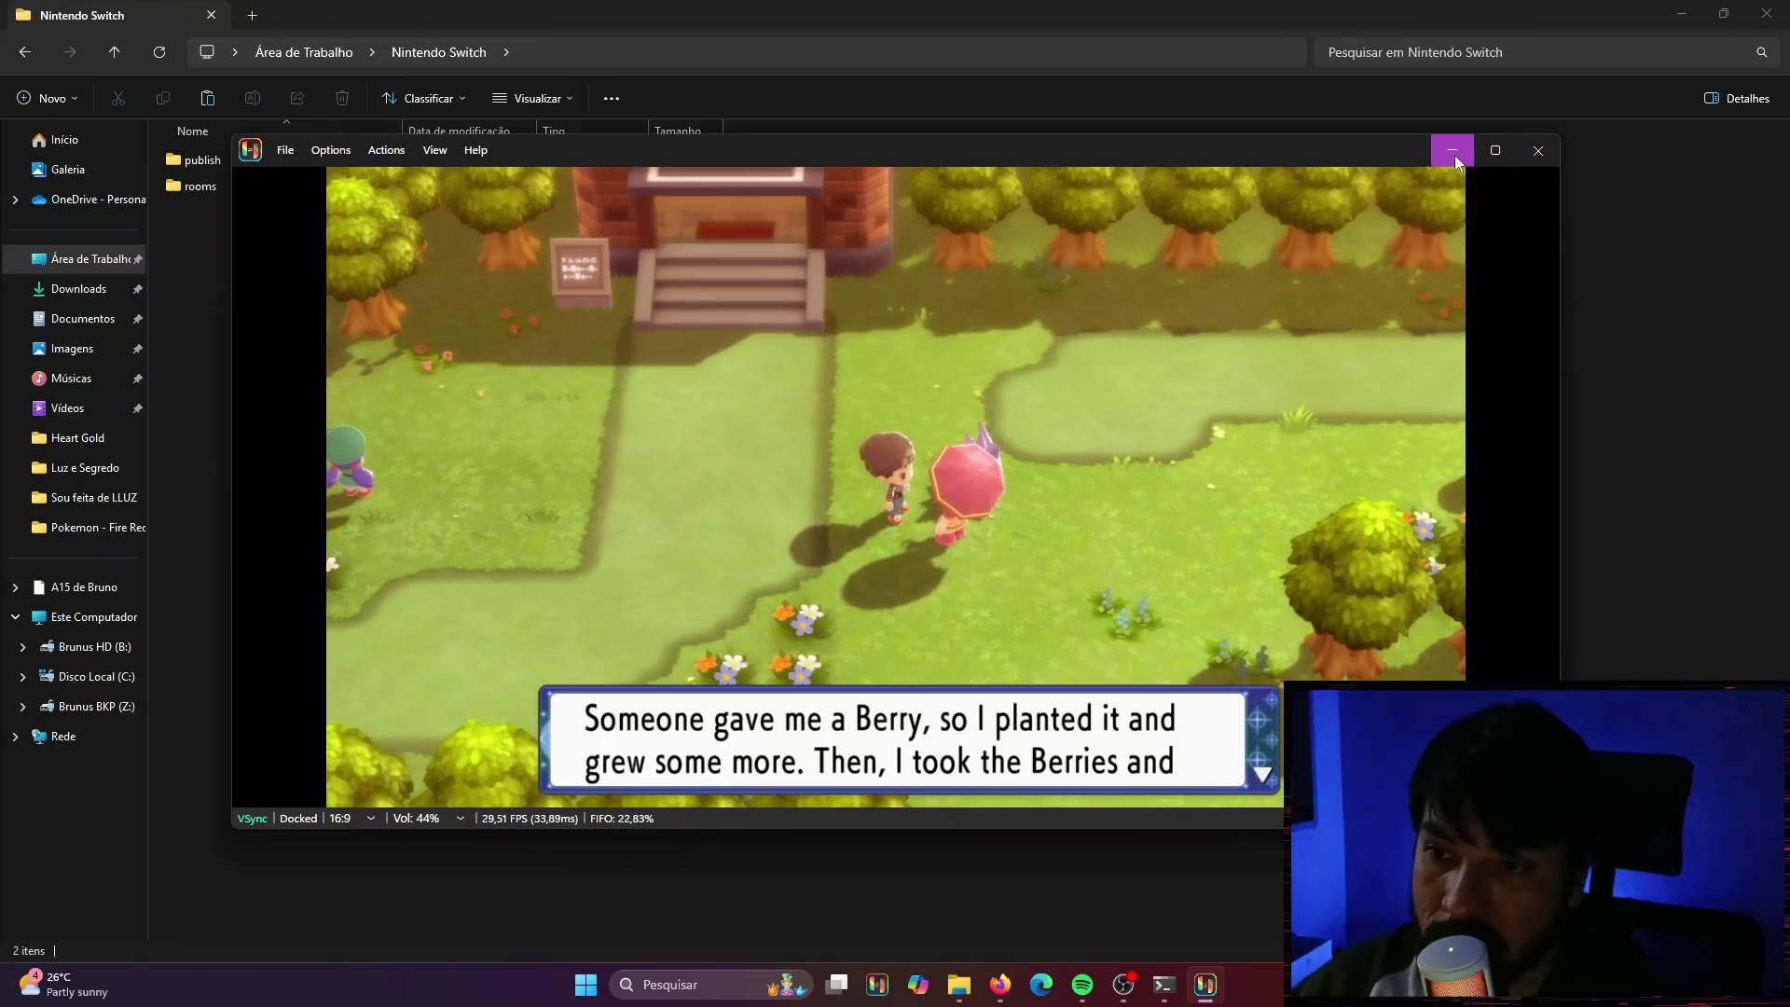
{"action": "left_click", "coordinate": [1495, 150]}
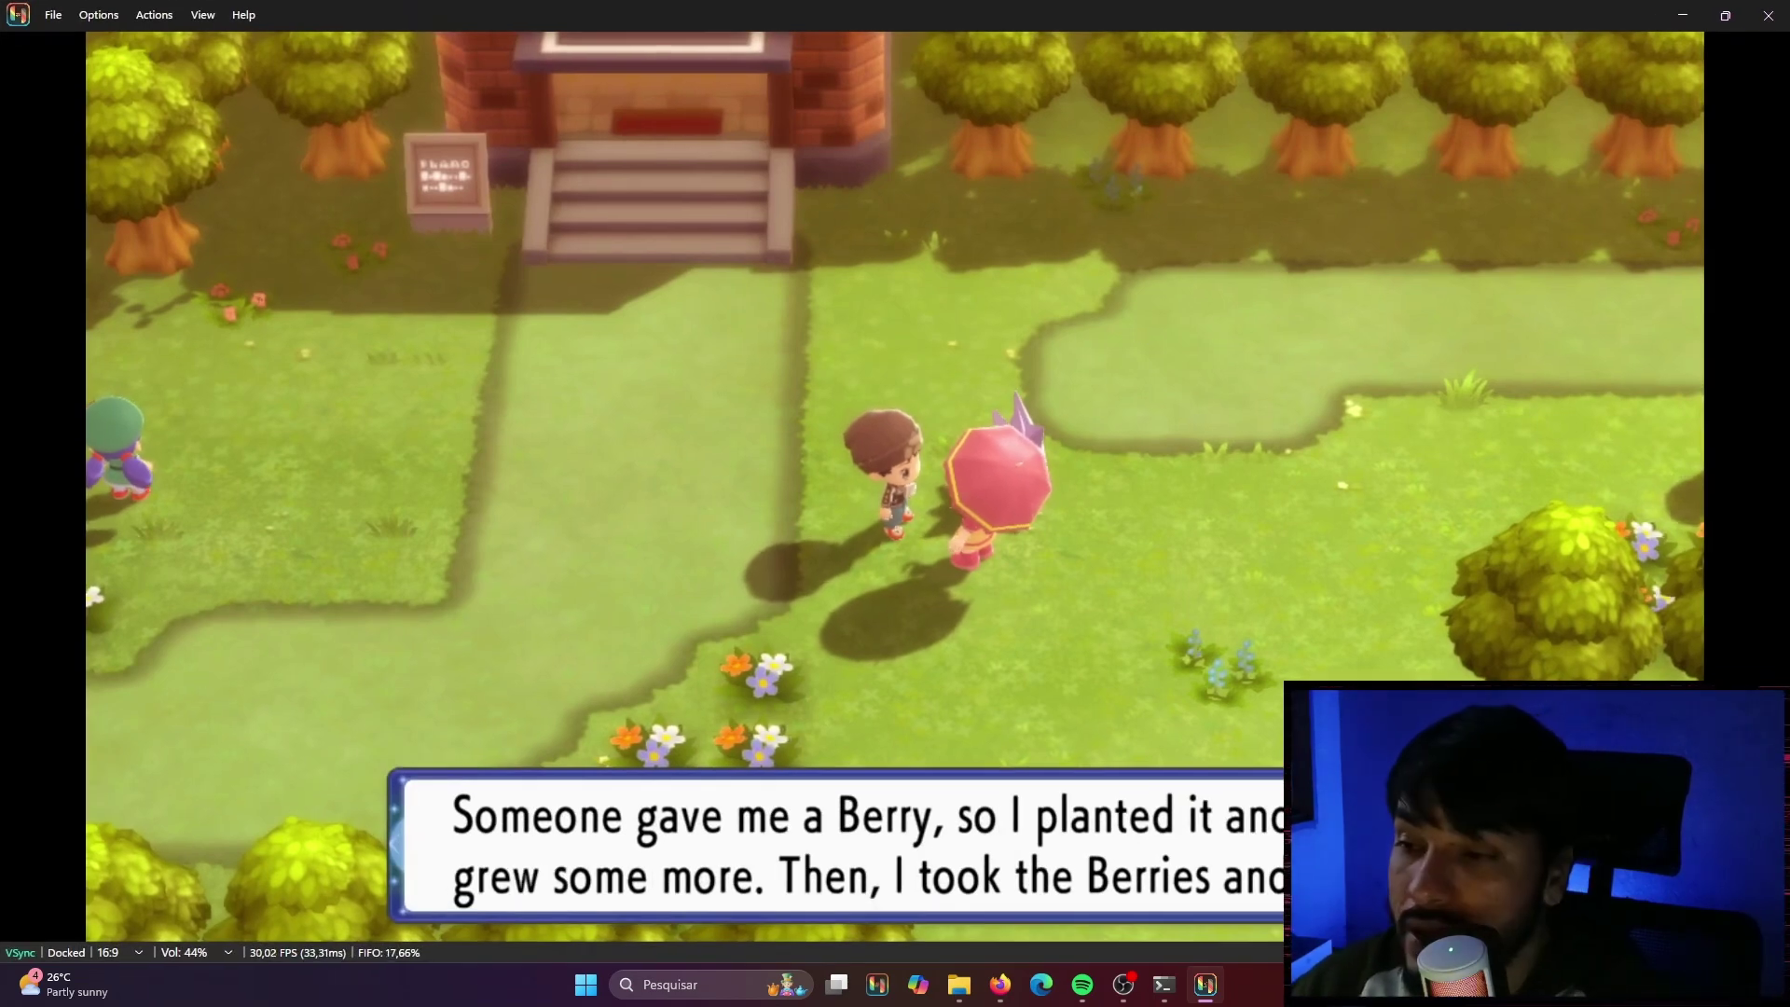